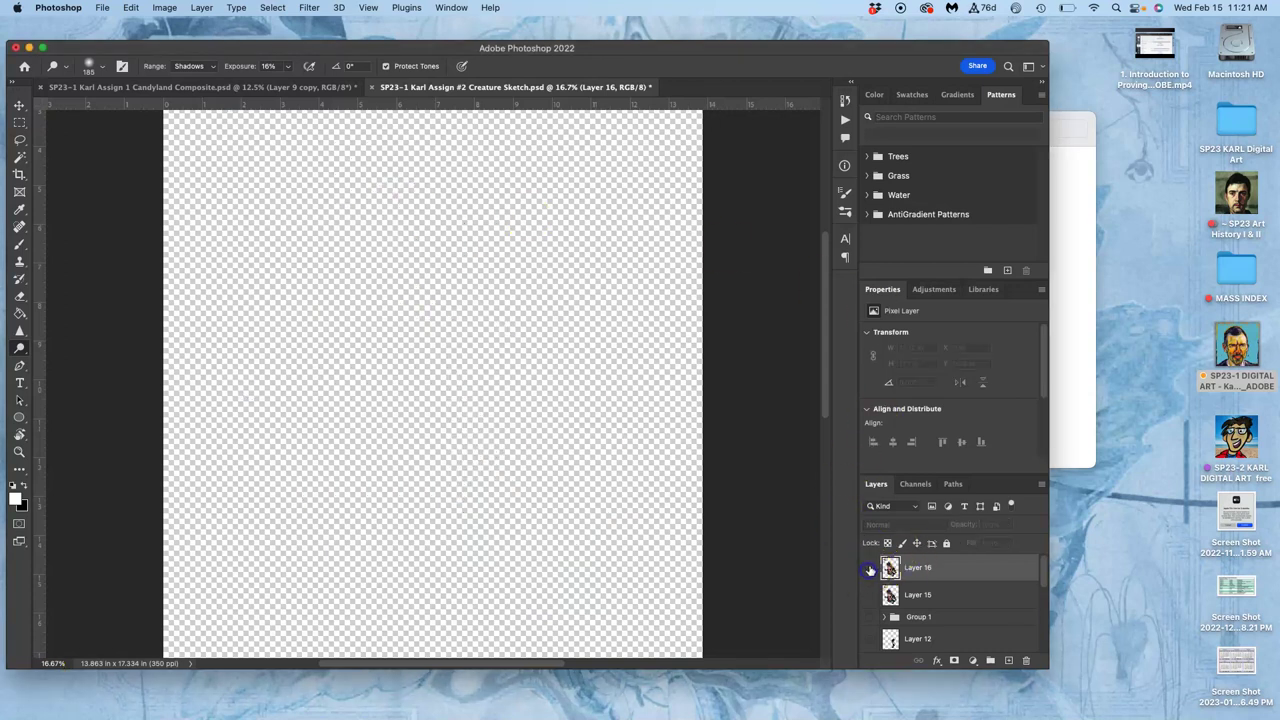
Show Layer 16 and brighten the creature with a Levels adjustment, setting the midtone input level to 1.20.
click(869, 570)
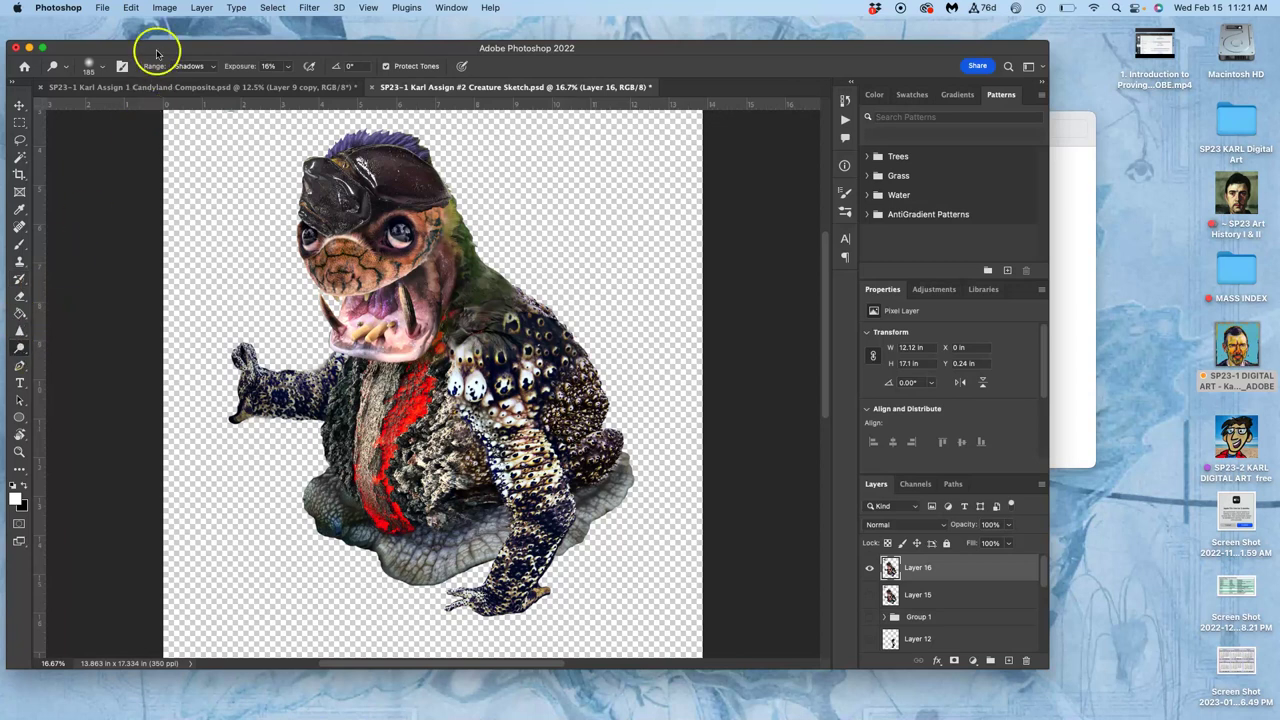
click(164, 8)
mouse_move(180, 45)
click(342, 58)
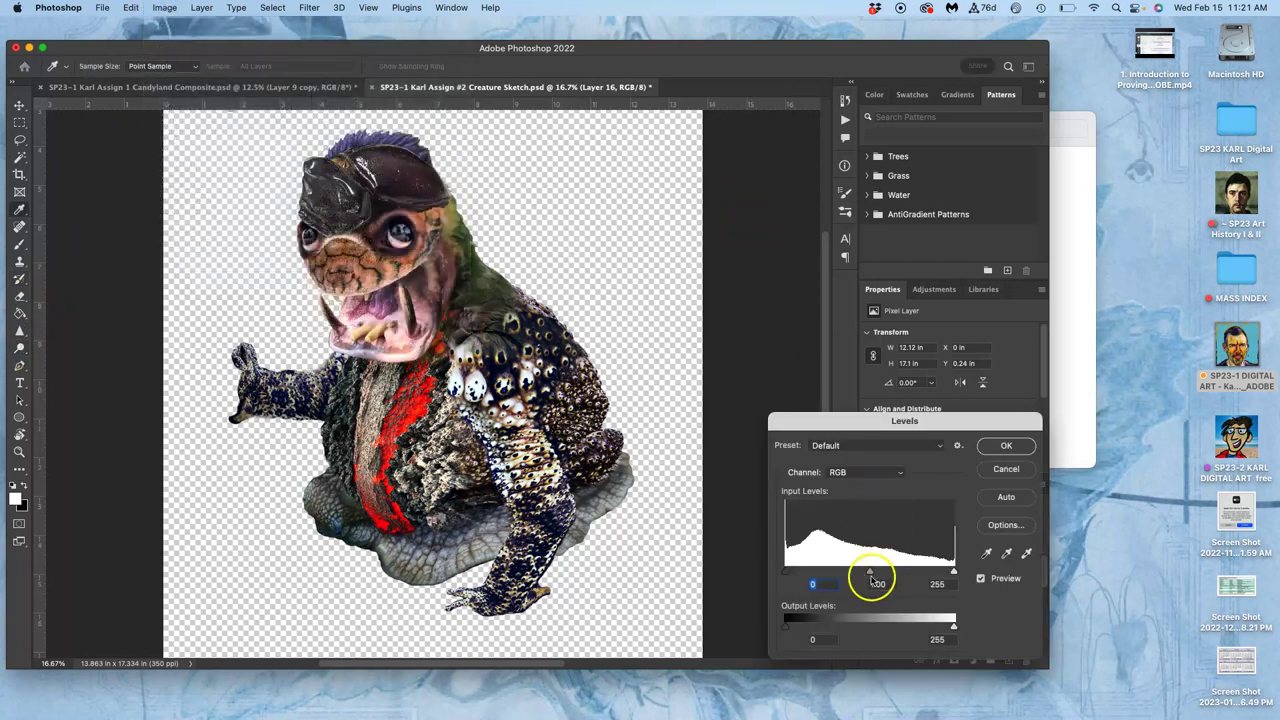
mouse_move(868, 573)
mouse_down()
mouse_move(850, 572)
mouse_move(890, 572)
mouse_move(855, 568)
mouse_up()
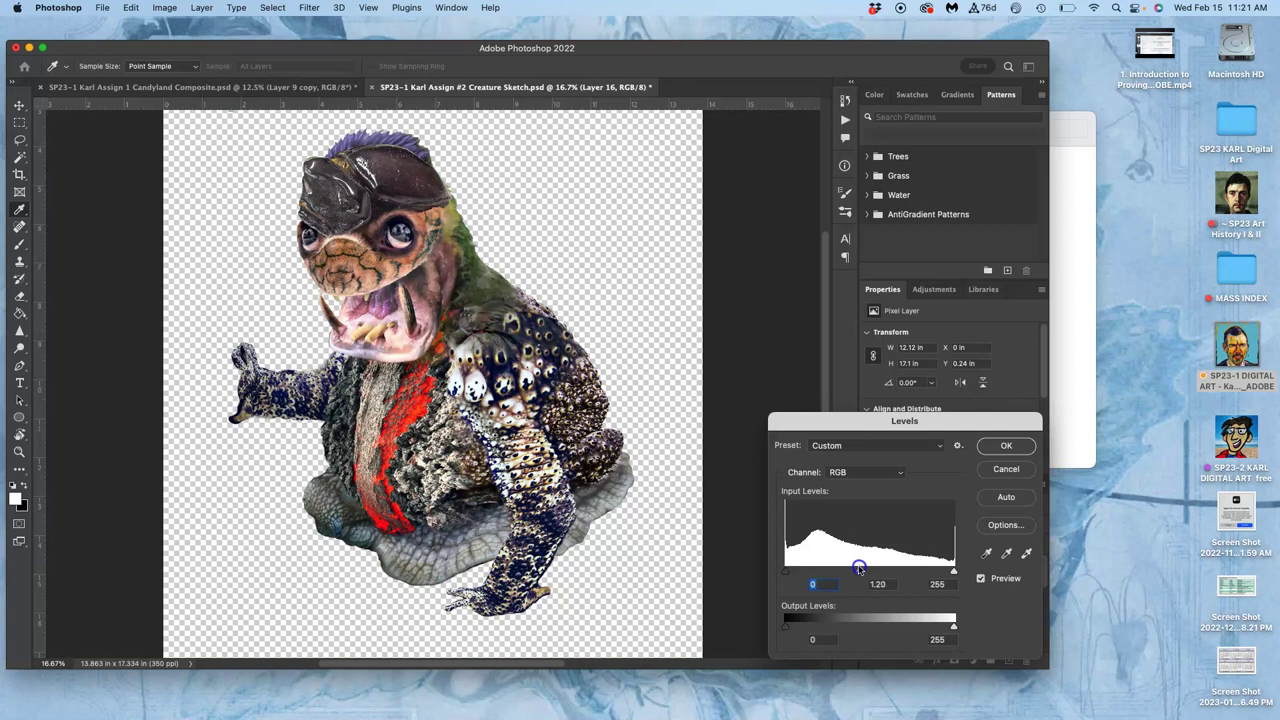
click(1008, 445)
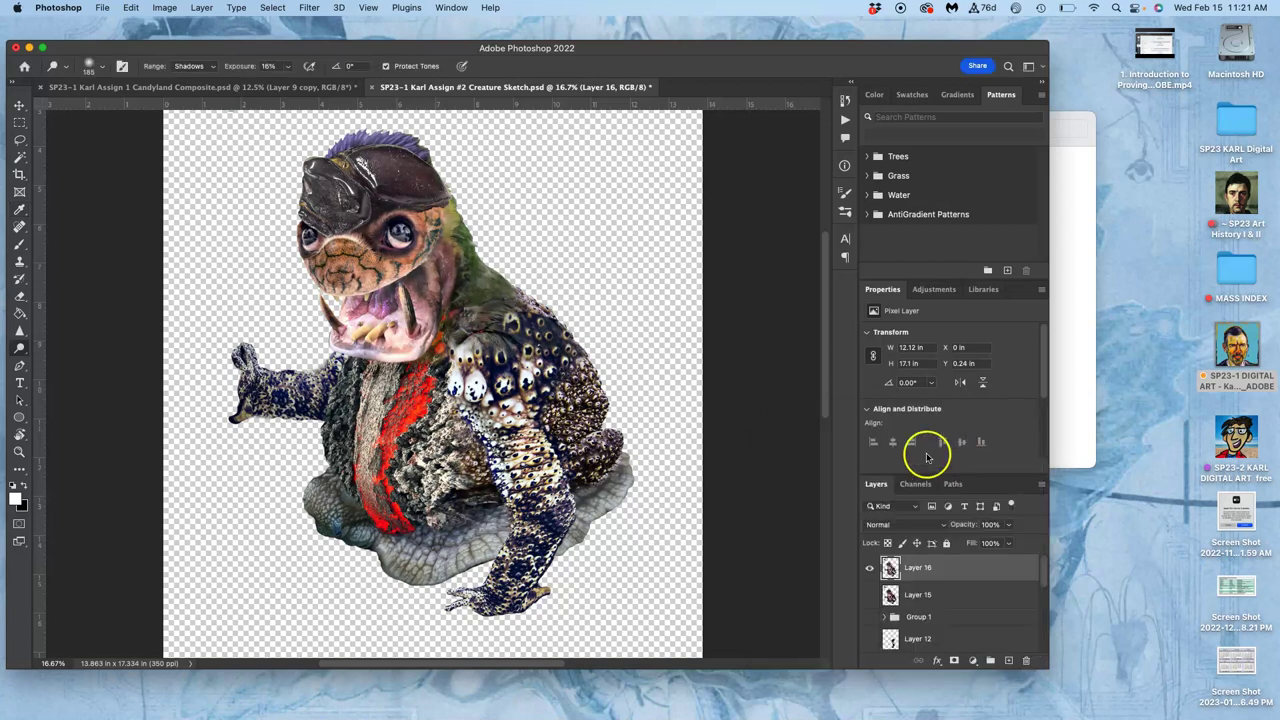
Show the grey Background layer behind the creature.
scroll(1043, 580, down, 5)
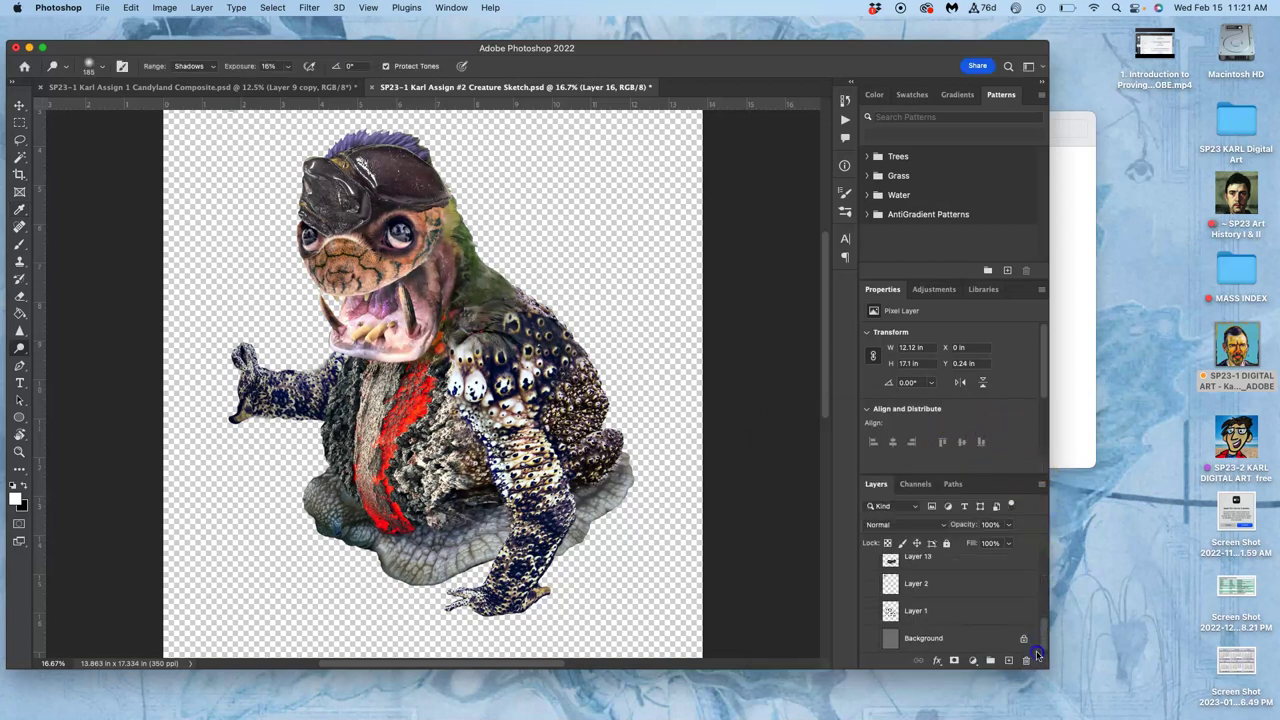
click(885, 640)
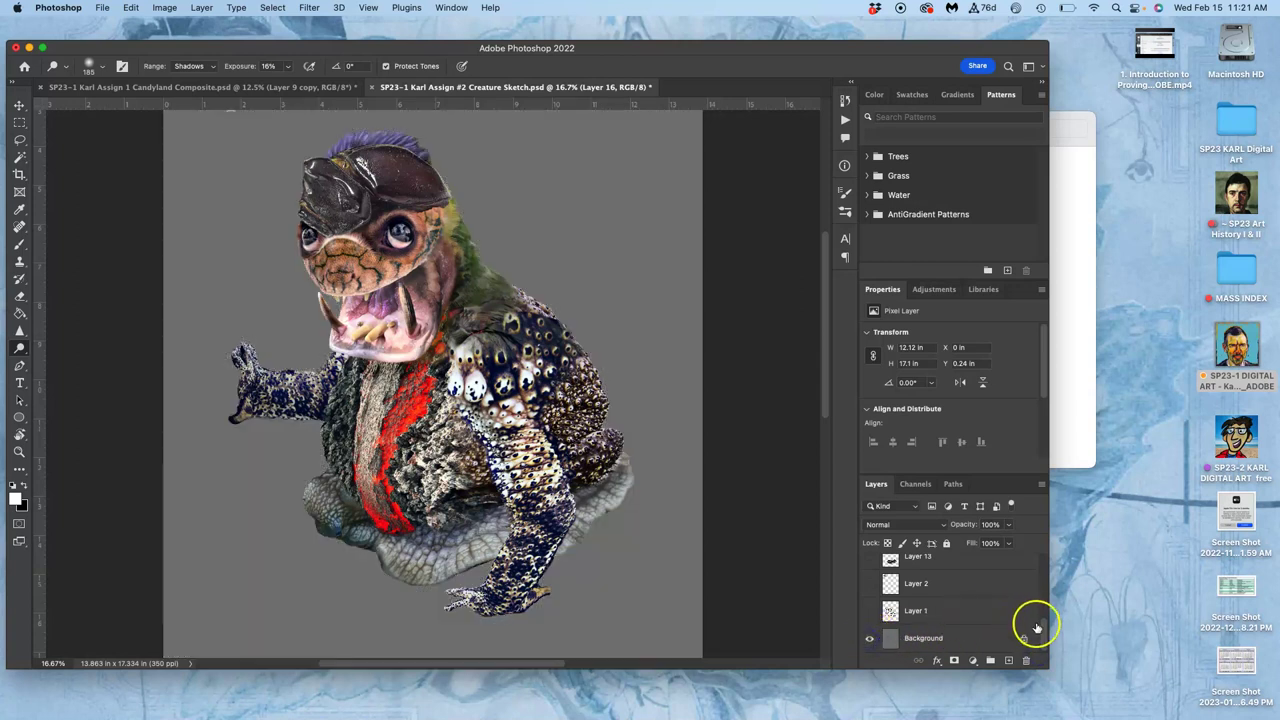
scroll(1040, 625, up, 1)
drag(1043, 628, 1043, 460)
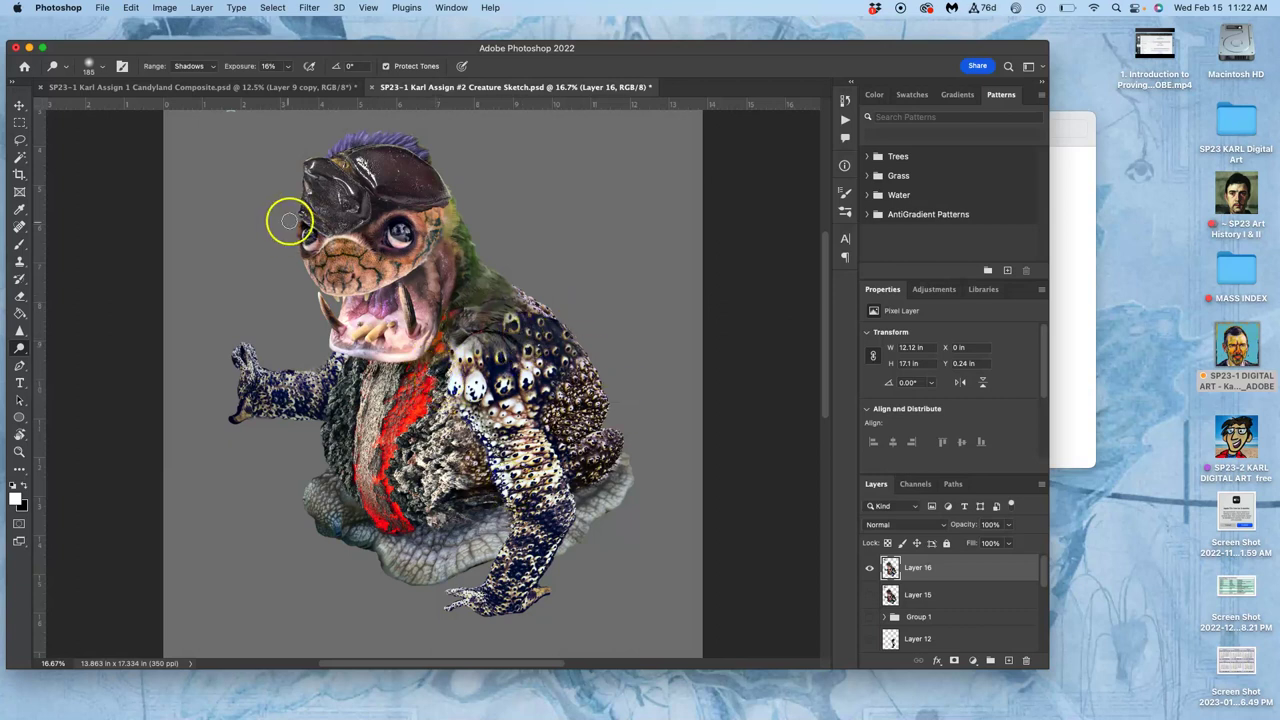
Apply Color Balance to Layer 16: midtones +15, -4, -15, highlights +2, +3, +9 and shadows -6, 0, +9, and compare with the layer hidden.
click(165, 8)
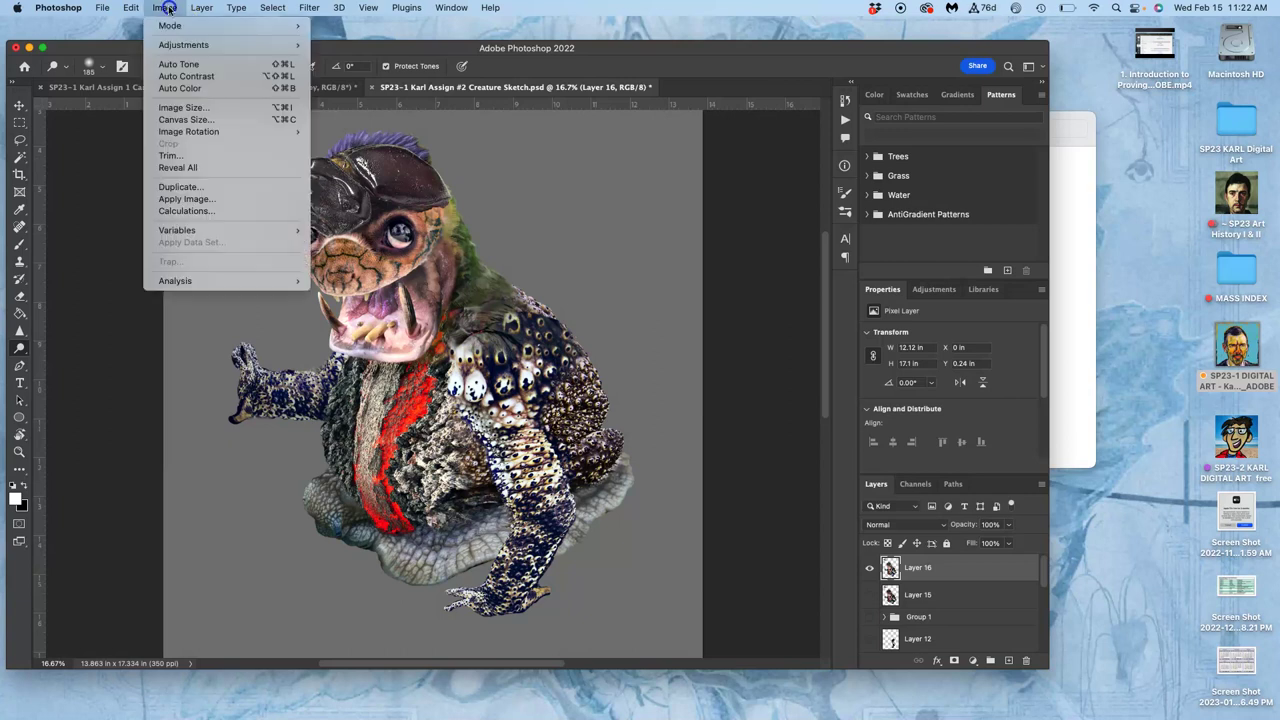
mouse_move(188, 44)
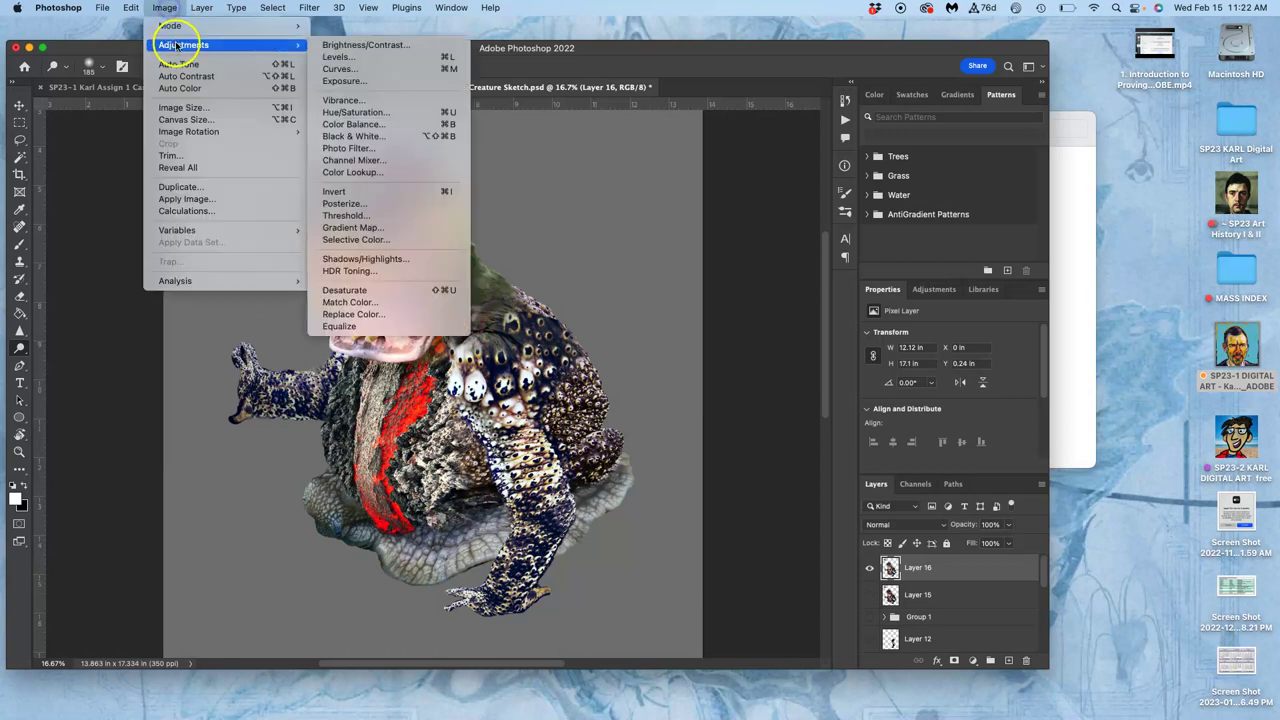
click(348, 124)
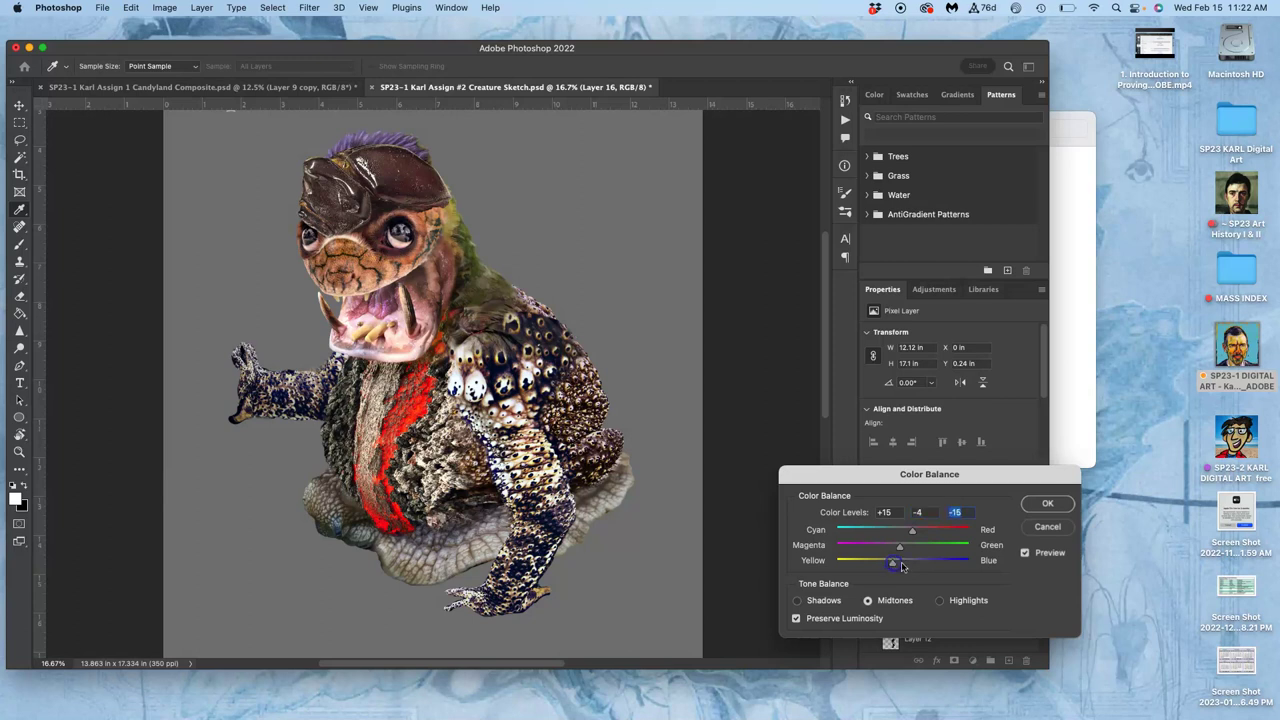
click(939, 600)
mouse_move(900, 531)
mouse_down()
mouse_move(890, 535)
mouse_move(908, 535)
mouse_up()
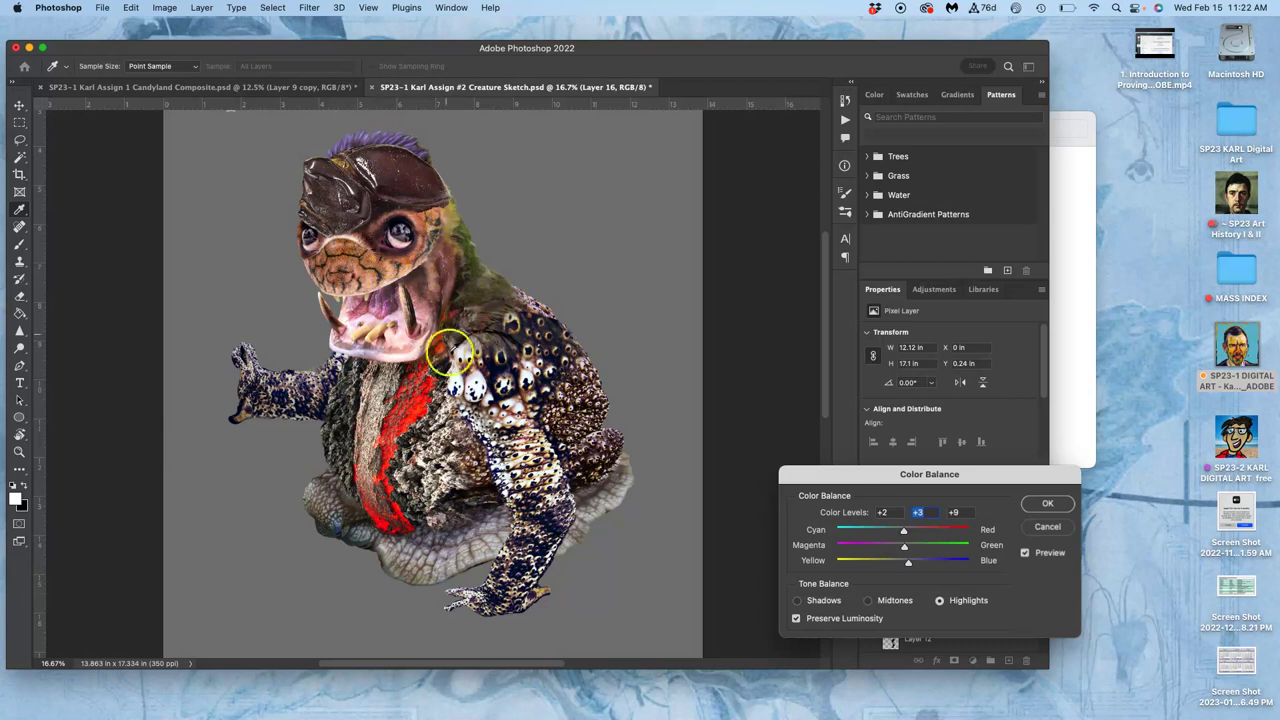
click(798, 601)
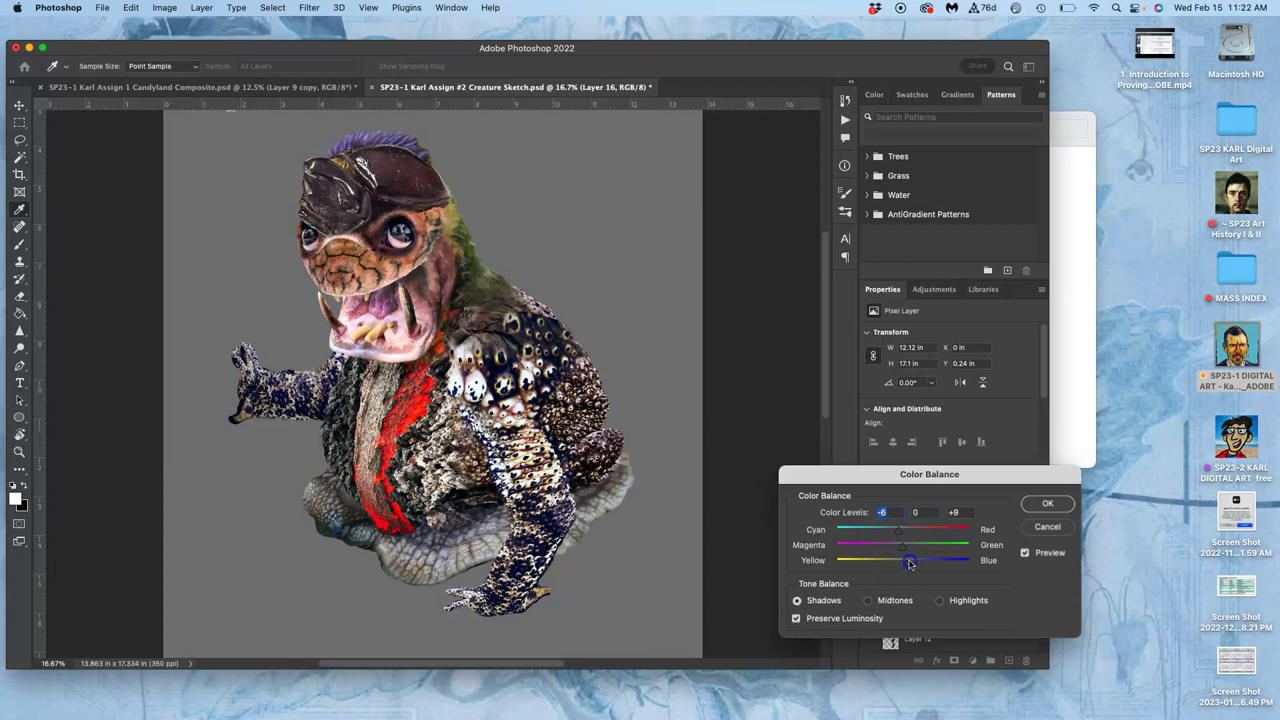
click(1045, 503)
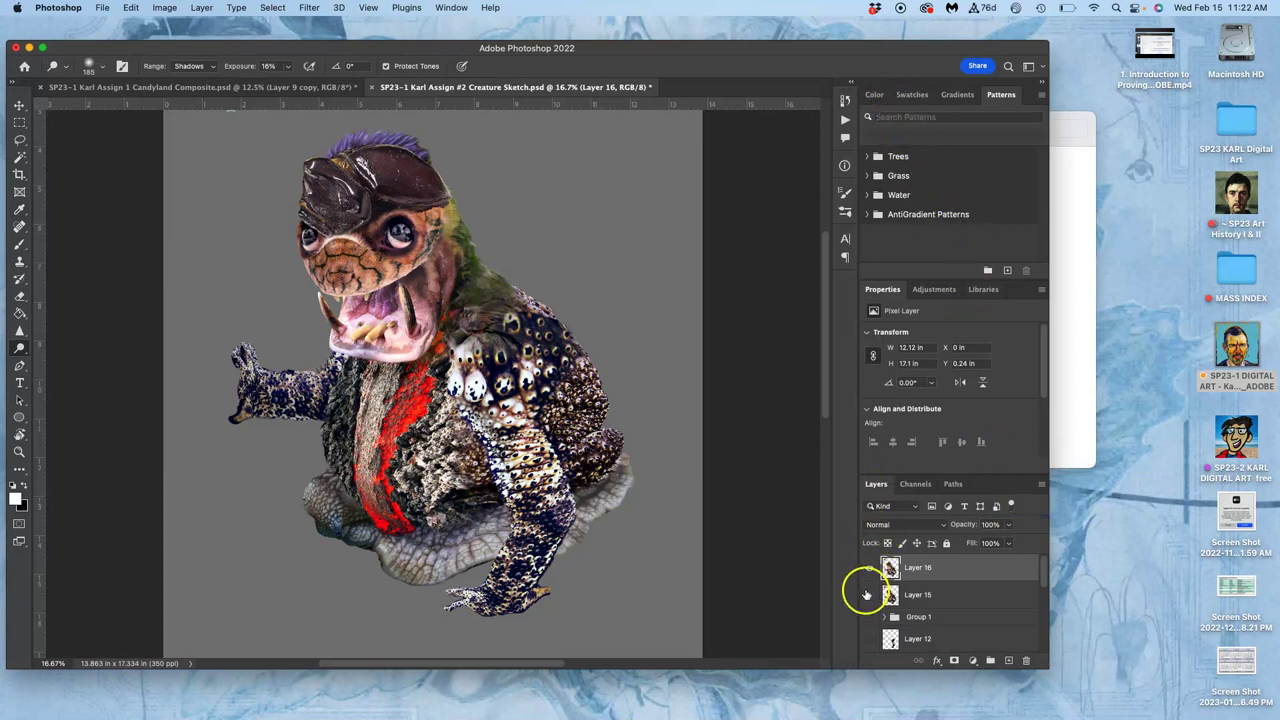
click(869, 568)
click(869, 569)
click(869, 567)
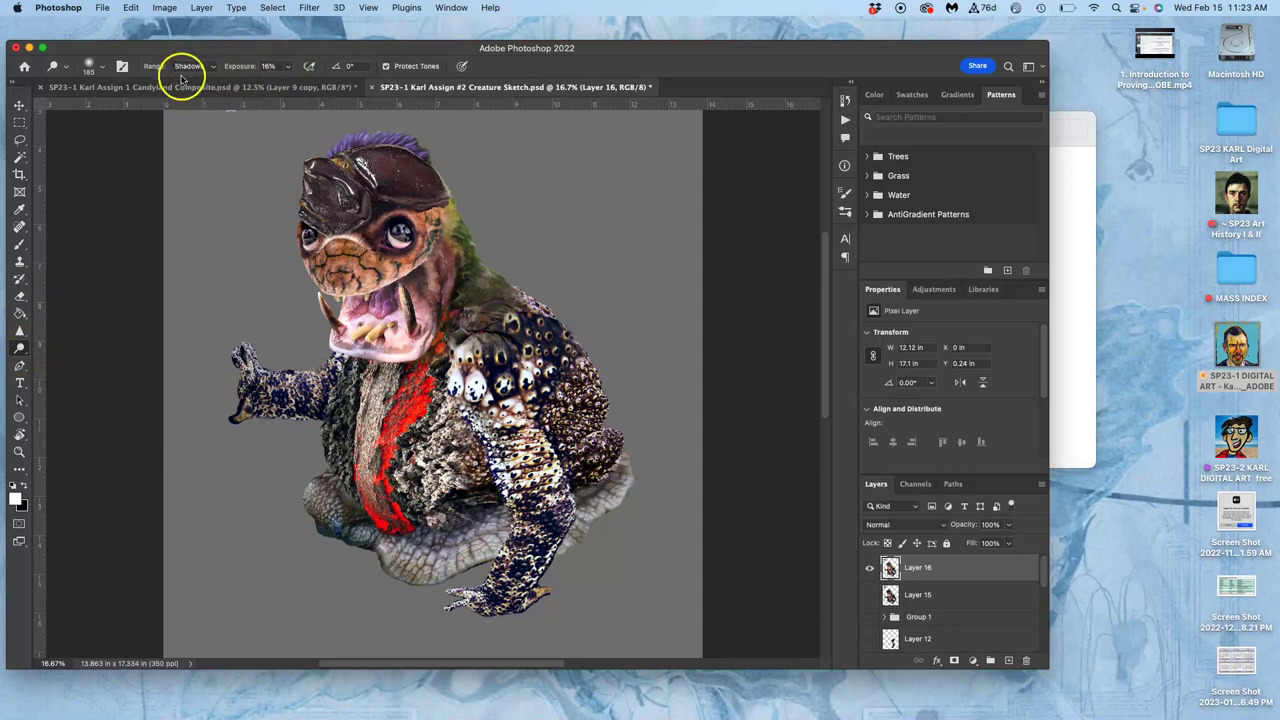
Lighten the creature's shell-like forehead and the back of its head using the Dodge tool with Midtones range and a 444 px brush.
click(211, 66)
click(195, 80)
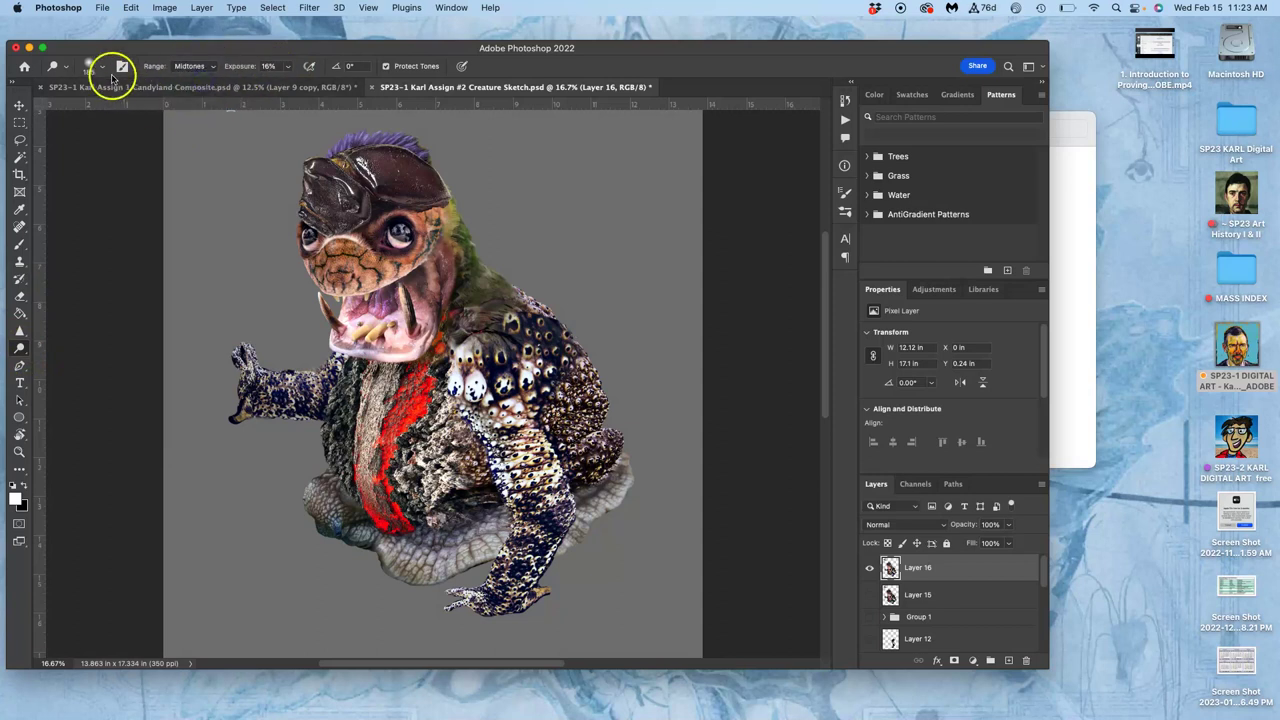
click(102, 67)
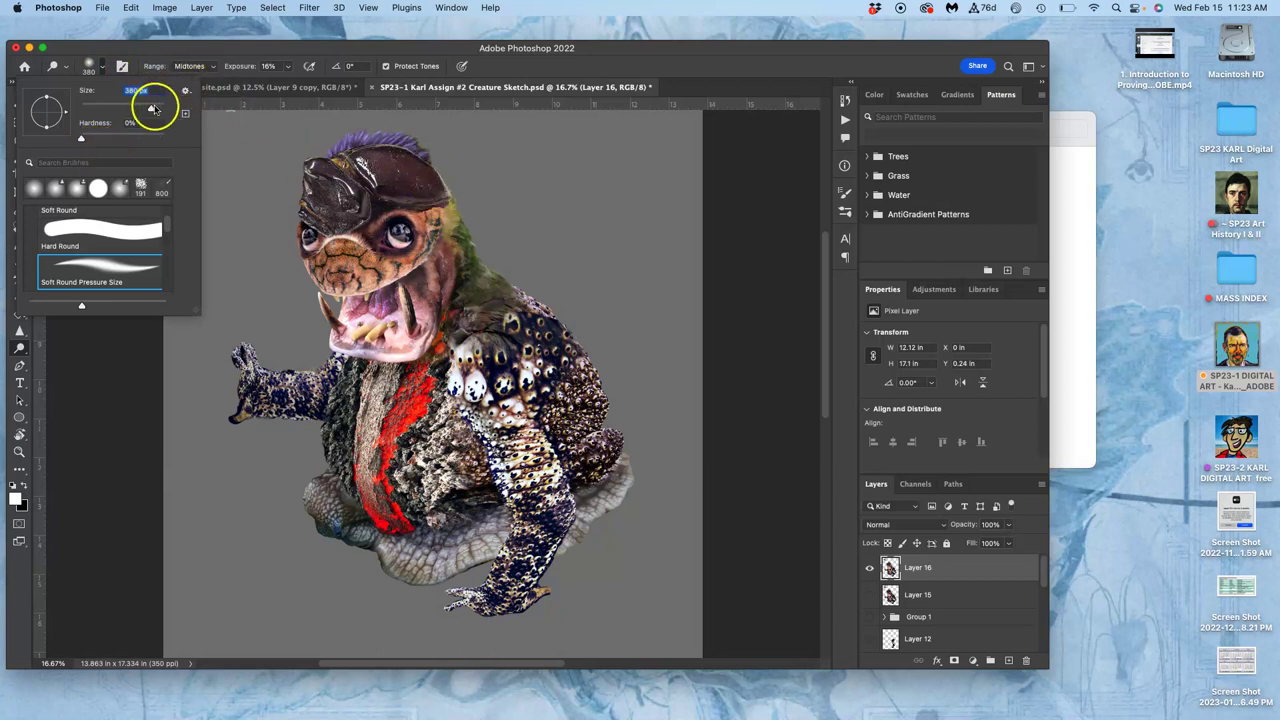
mouse_move(397, 182)
mouse_down()
mouse_move(427, 181)
mouse_move(383, 159)
mouse_move(430, 184)
mouse_move(380, 156)
mouse_up()
drag(427, 196, 400, 168)
drag(453, 252, 442, 240)
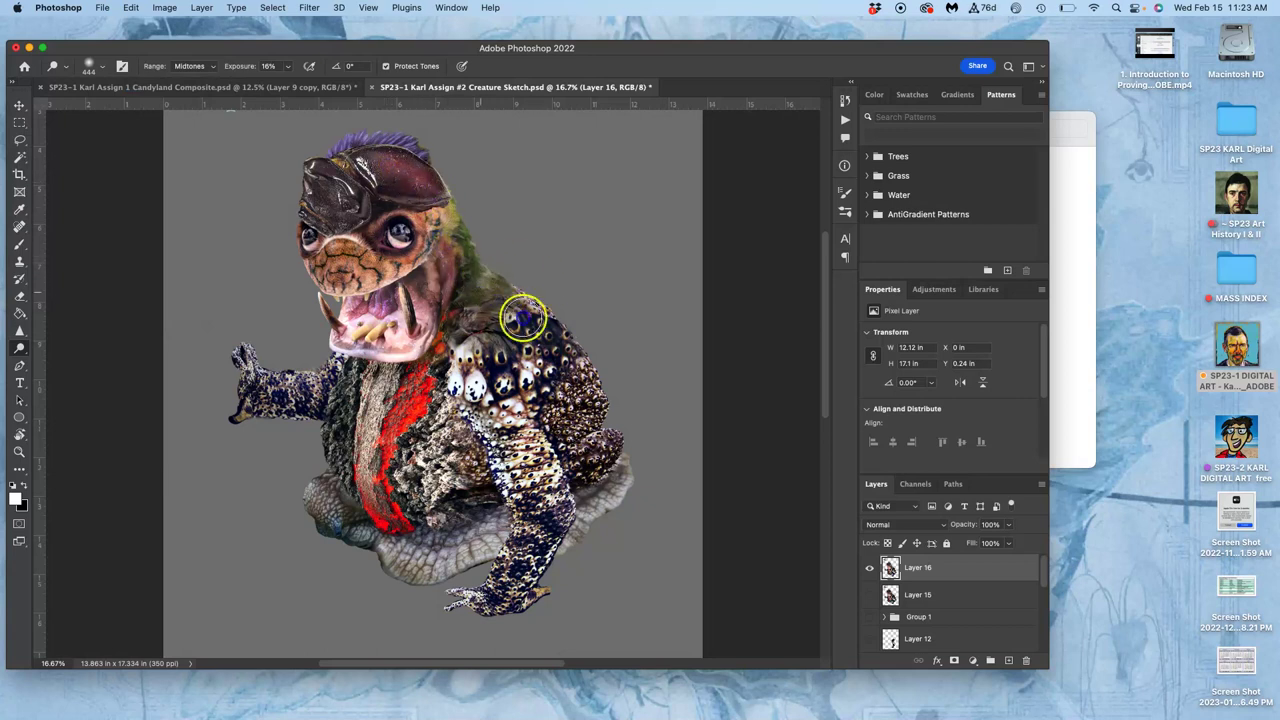
mouse_move(403, 149)
mouse_down()
mouse_move(339, 146)
mouse_move(358, 135)
mouse_move(410, 152)
mouse_up()
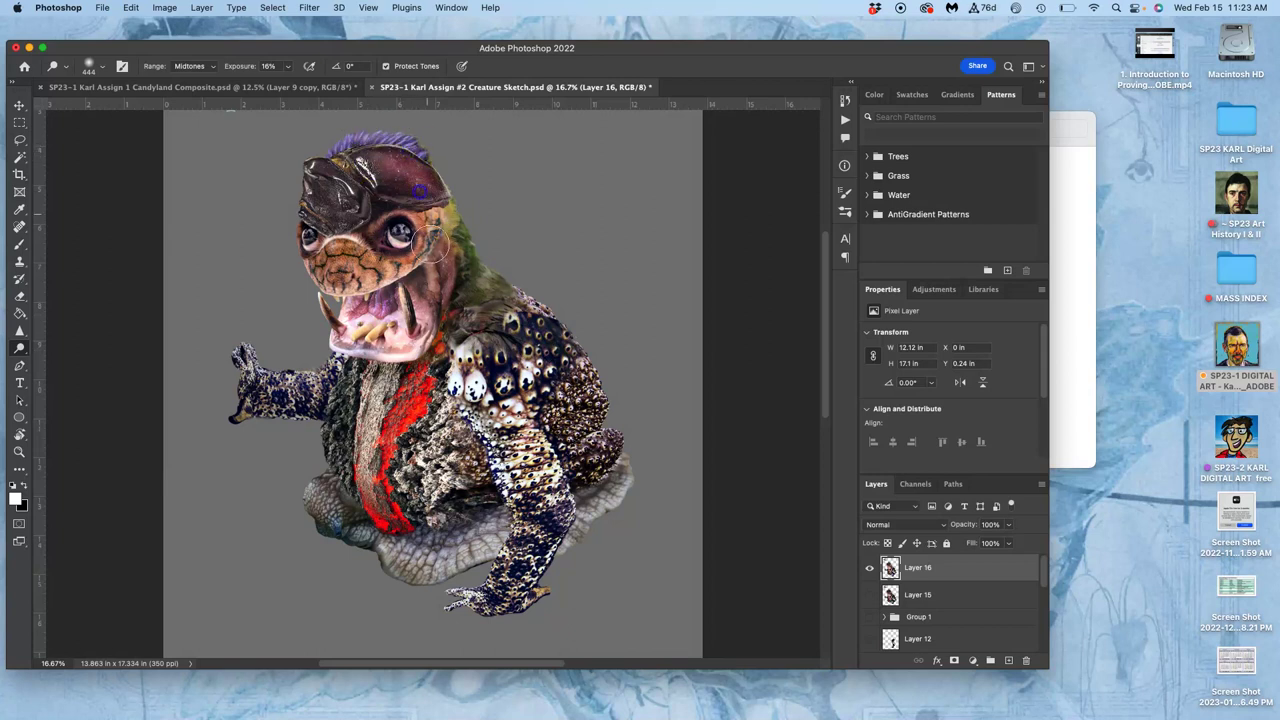
mouse_move(350, 183)
mouse_down()
mouse_move(336, 188)
mouse_move(345, 205)
mouse_move(322, 178)
mouse_move(330, 228)
mouse_up()
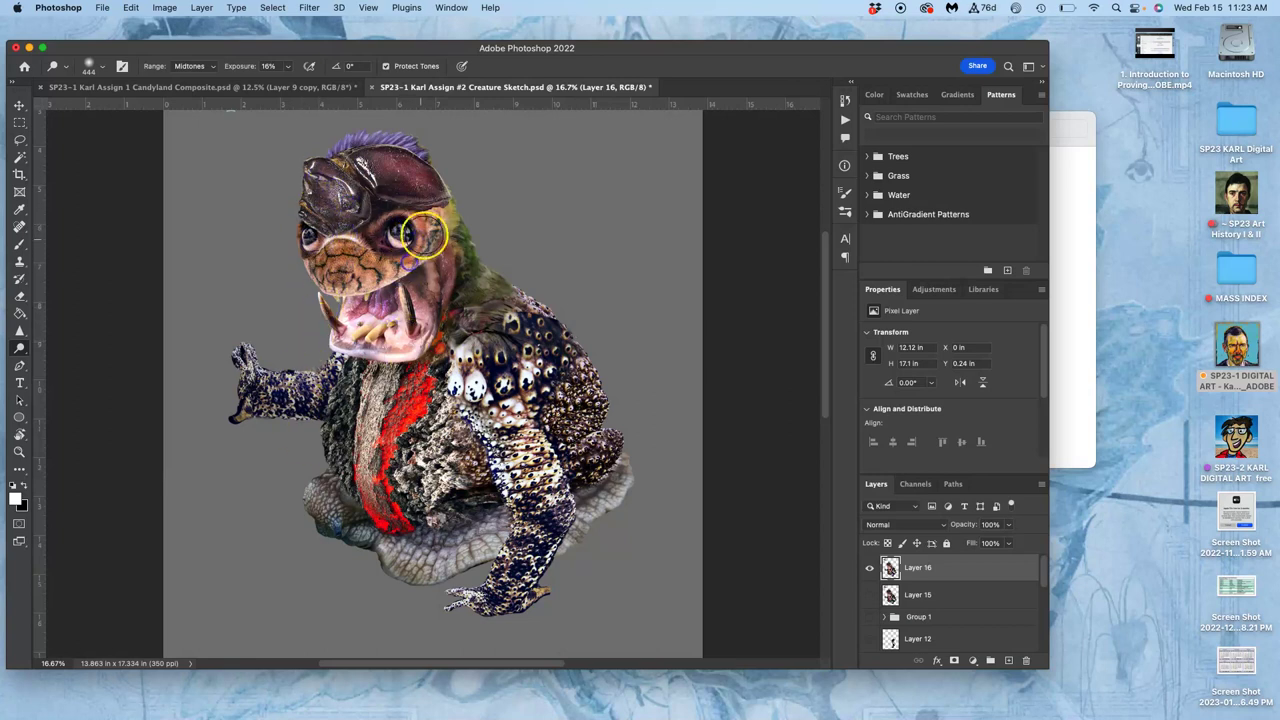
Dodge the midtones along the creature's green neck, jaw, chest stripes, and the skin between and around the eyes.
click(101, 66)
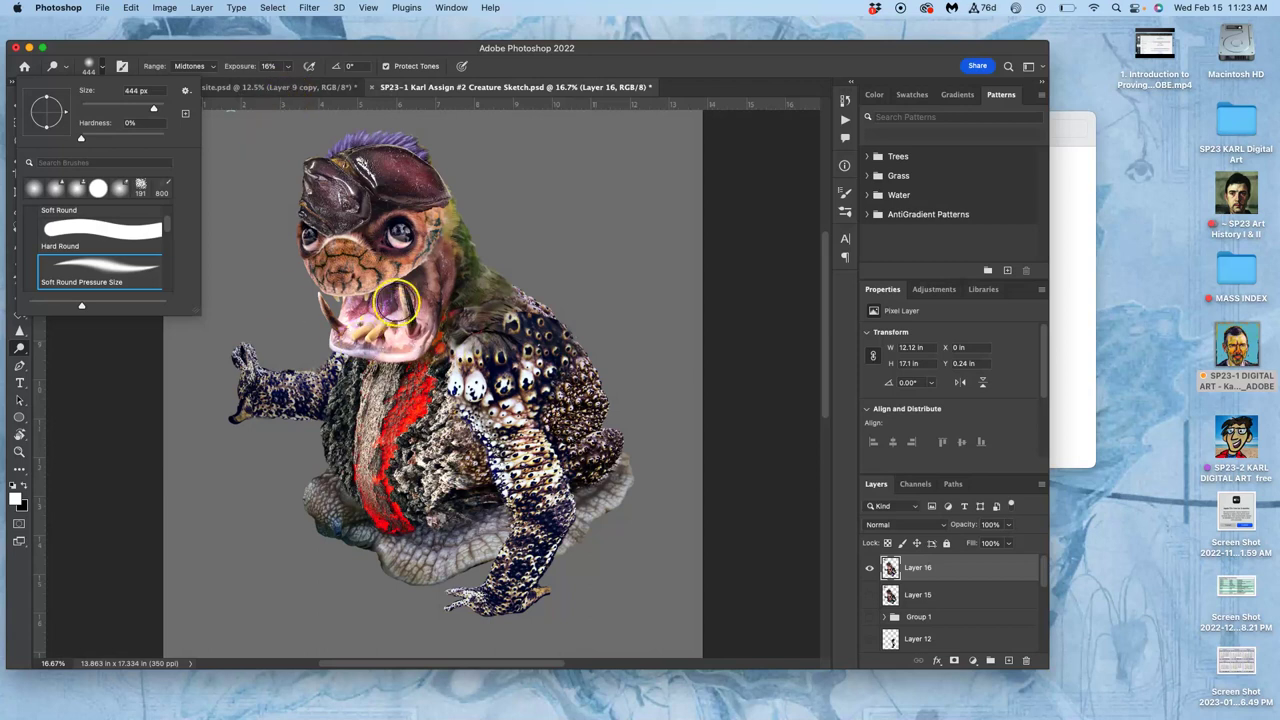
click(455, 233)
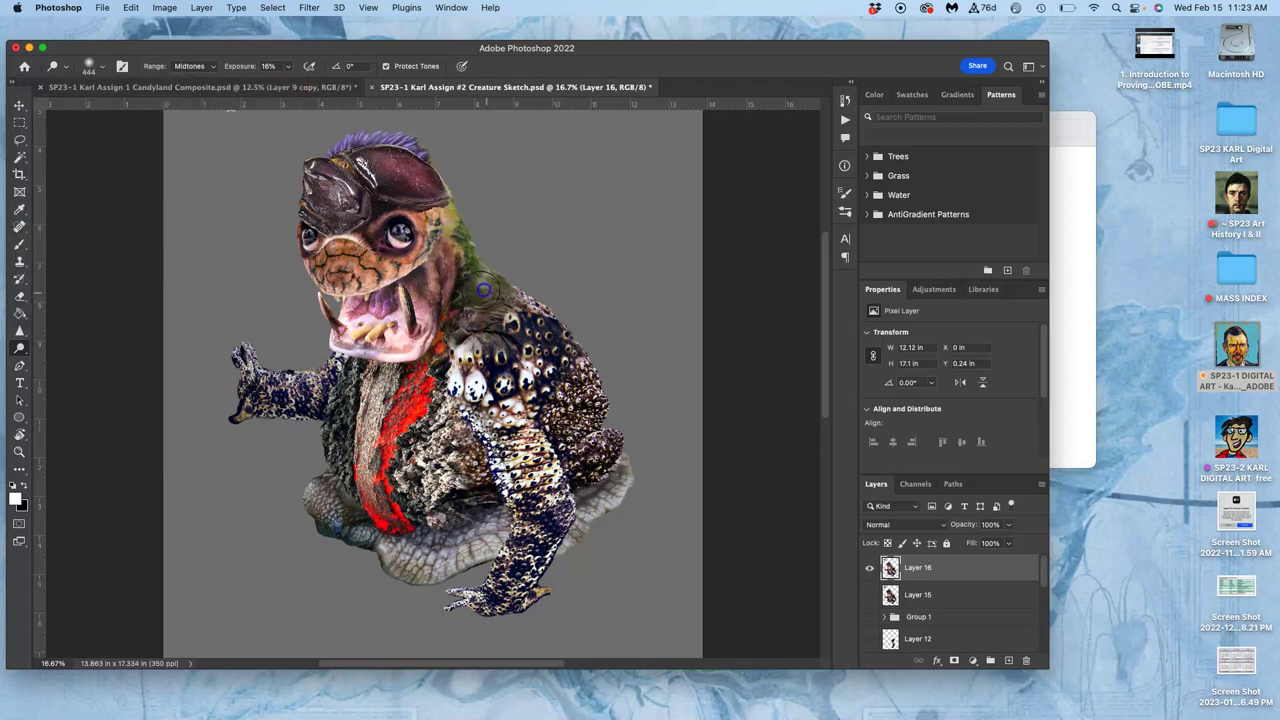
click(420, 316)
mouse_move(420, 316)
mouse_down()
mouse_move(433, 272)
mouse_move(422, 306)
mouse_up()
mouse_move(397, 378)
mouse_down()
mouse_move(380, 430)
mouse_move(461, 236)
mouse_move(439, 248)
mouse_move(420, 357)
mouse_move(436, 261)
mouse_move(371, 497)
mouse_up()
click(340, 257)
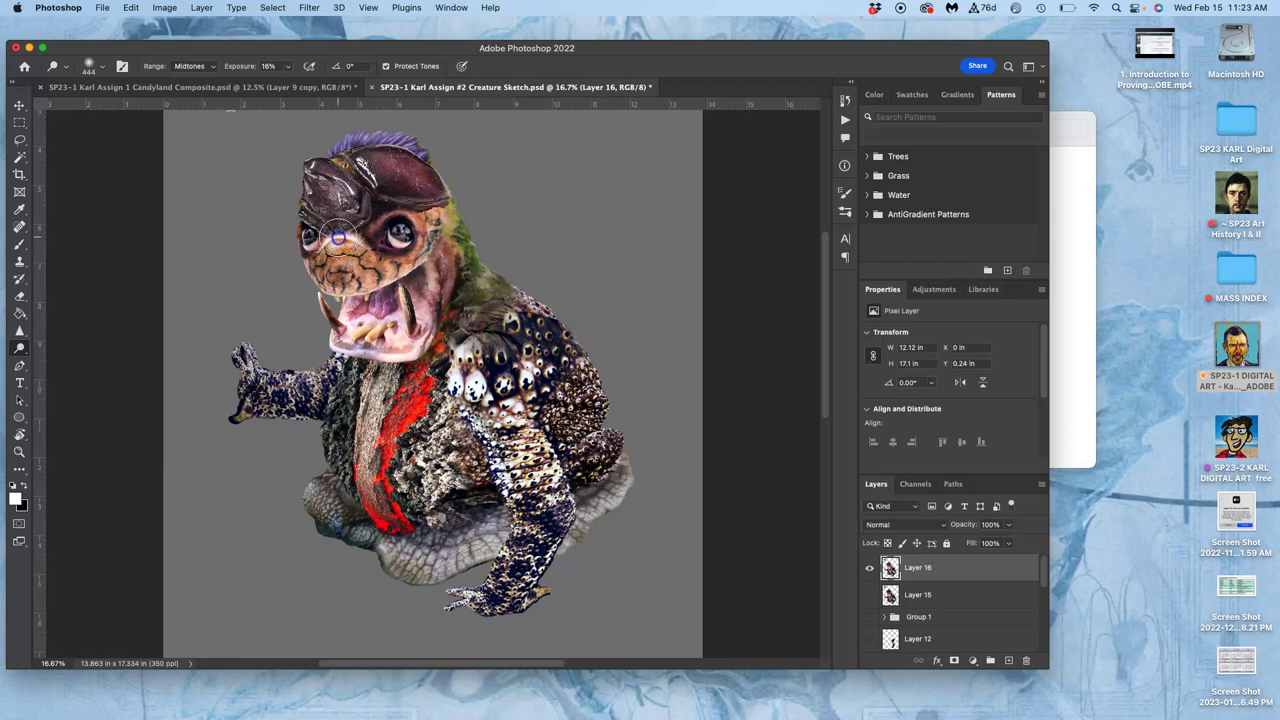
mouse_move(327, 245)
mouse_down()
mouse_move(389, 251)
mouse_move(414, 373)
mouse_move(472, 486)
mouse_move(431, 210)
mouse_move(415, 236)
mouse_move(397, 225)
mouse_move(410, 224)
mouse_move(375, 285)
mouse_move(312, 241)
mouse_up()
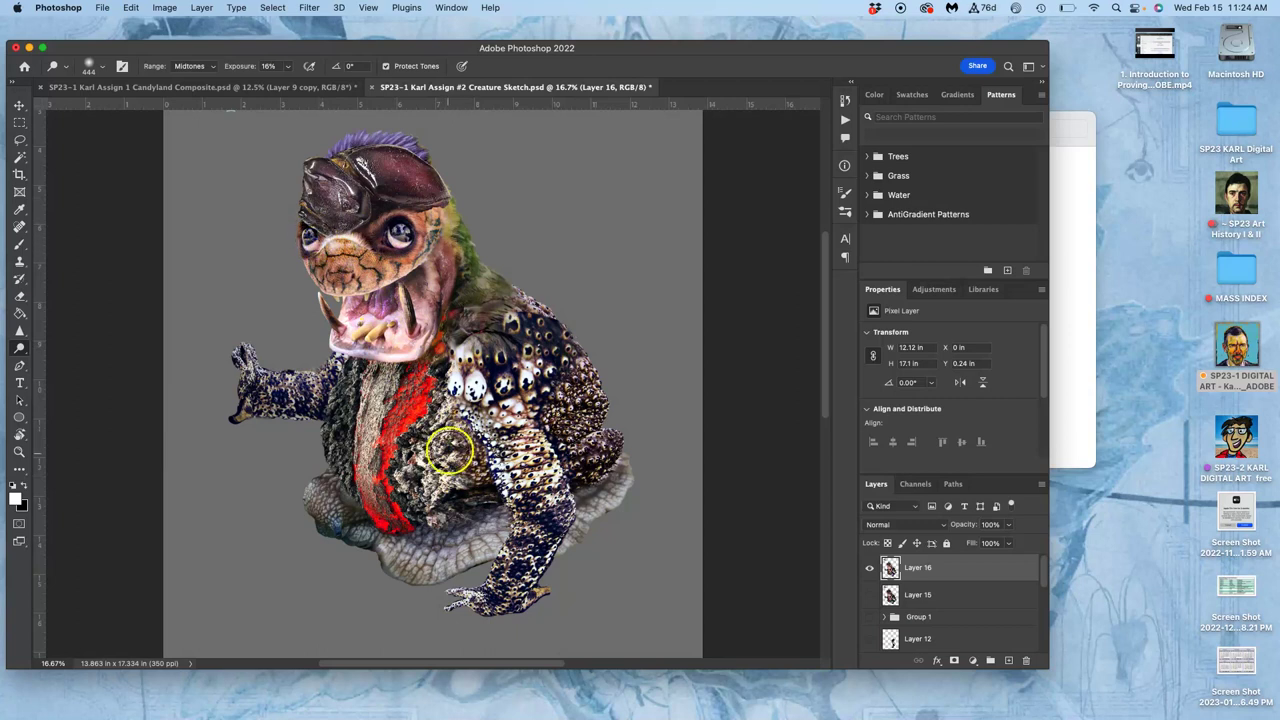
Dodge the midtones on the spotted shoulder, back, the dark rocky chest near the raised arm, and the snout edge.
mouse_move(476, 371)
mouse_down()
mouse_move(543, 363)
mouse_move(510, 420)
mouse_move(487, 380)
mouse_move(508, 336)
mouse_move(560, 323)
mouse_move(528, 322)
mouse_move(500, 300)
mouse_move(511, 314)
mouse_up()
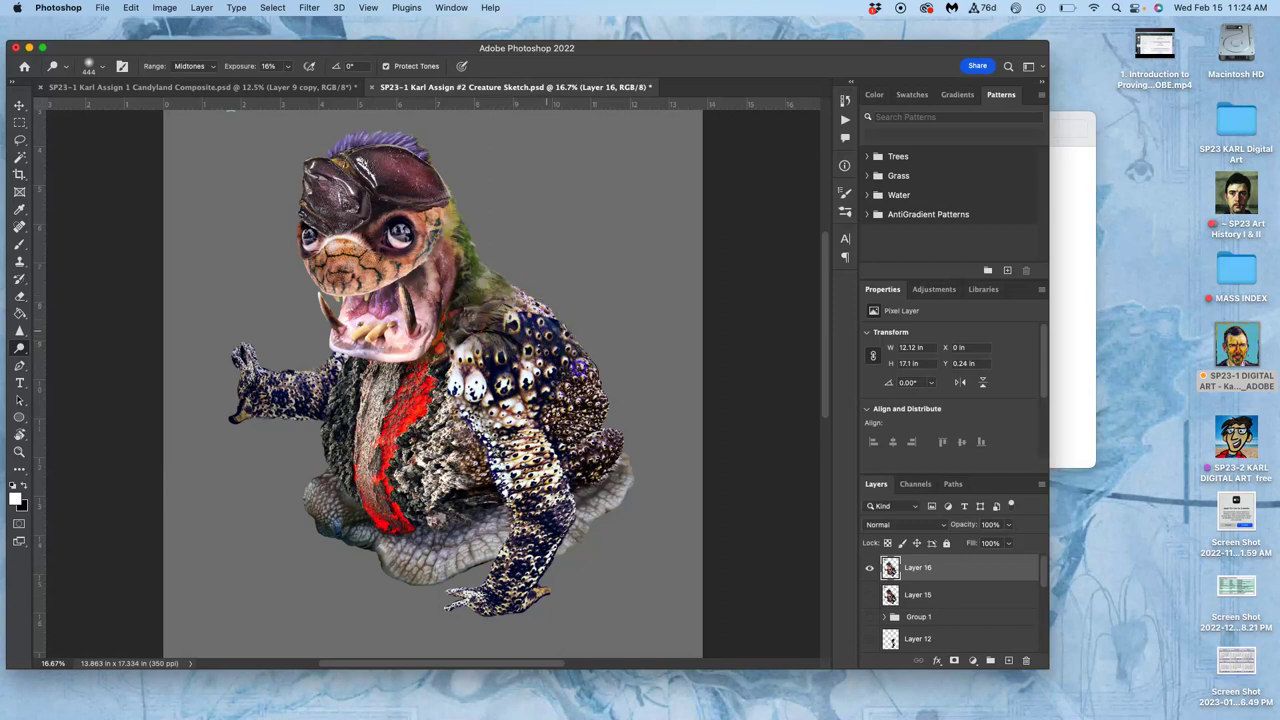
mouse_move(603, 397)
mouse_down()
mouse_move(586, 403)
mouse_move(591, 437)
mouse_up()
drag(345, 447, 335, 385)
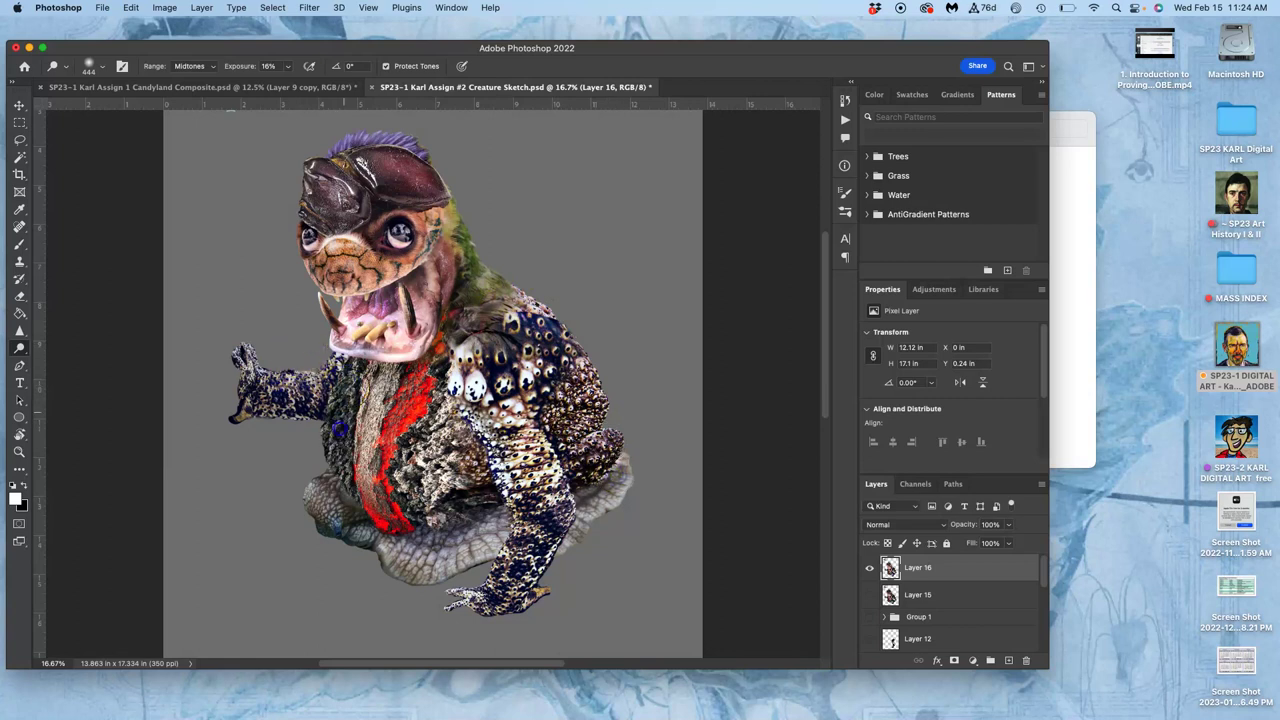
mouse_move(335, 430)
mouse_down()
mouse_move(331, 457)
mouse_move(307, 384)
mouse_move(325, 369)
mouse_up()
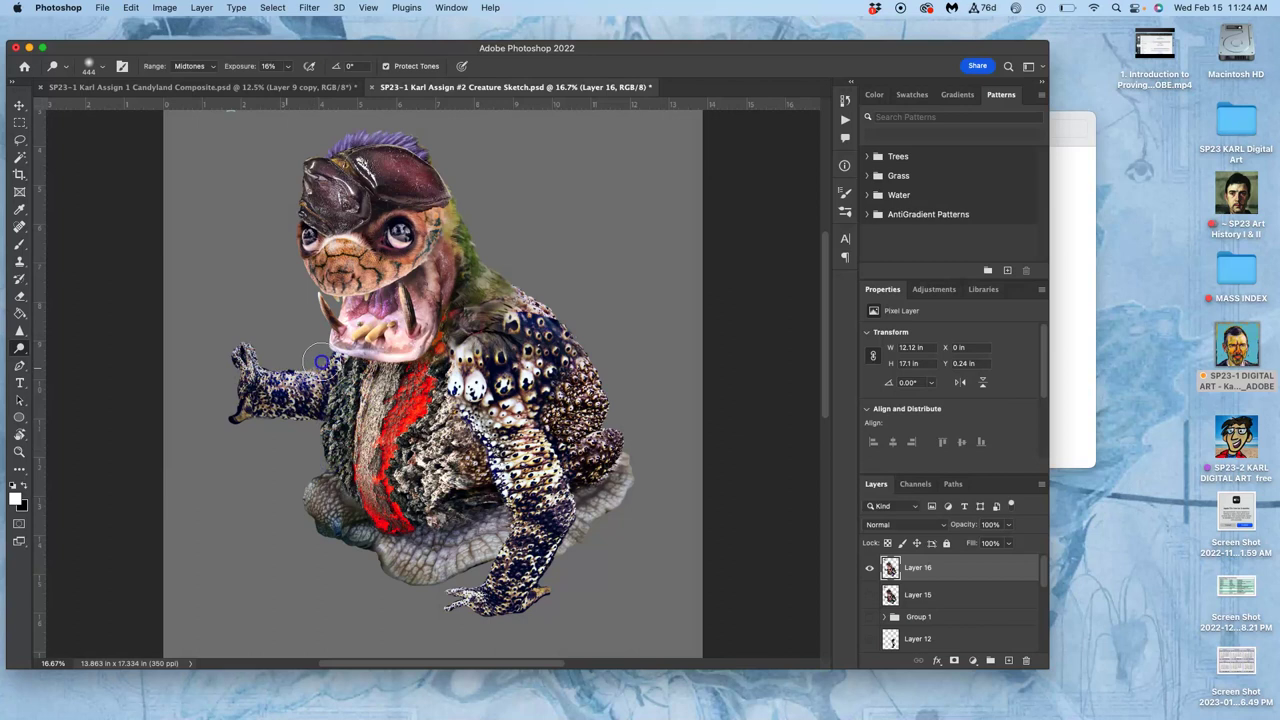
click(309, 264)
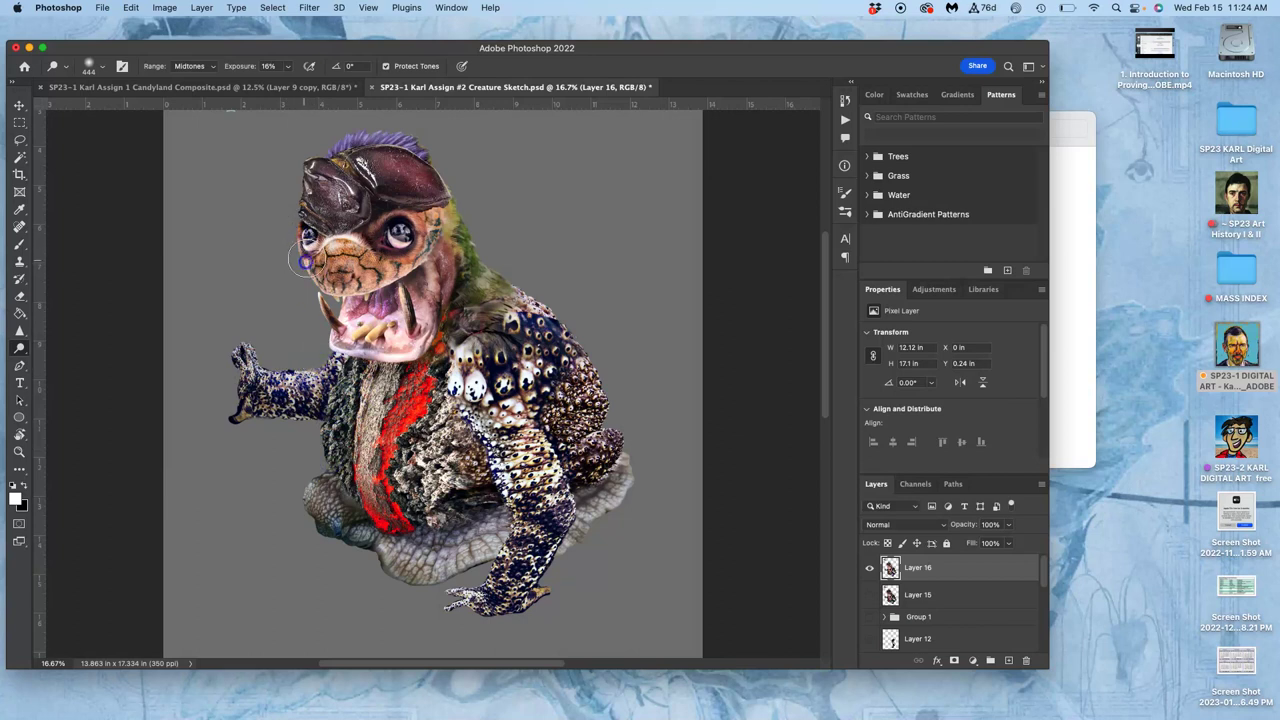
Show Layer 15 and switch Layer 16 off and on to compare the retouched creature with the earlier version.
click(870, 594)
click(869, 568)
click(869, 568)
click(869, 568)
click(869, 568)
Darken the lower belly and the area around the front leg using the Burn tool on Highlights with a 316 px brush.
click(19, 348)
click(72, 359)
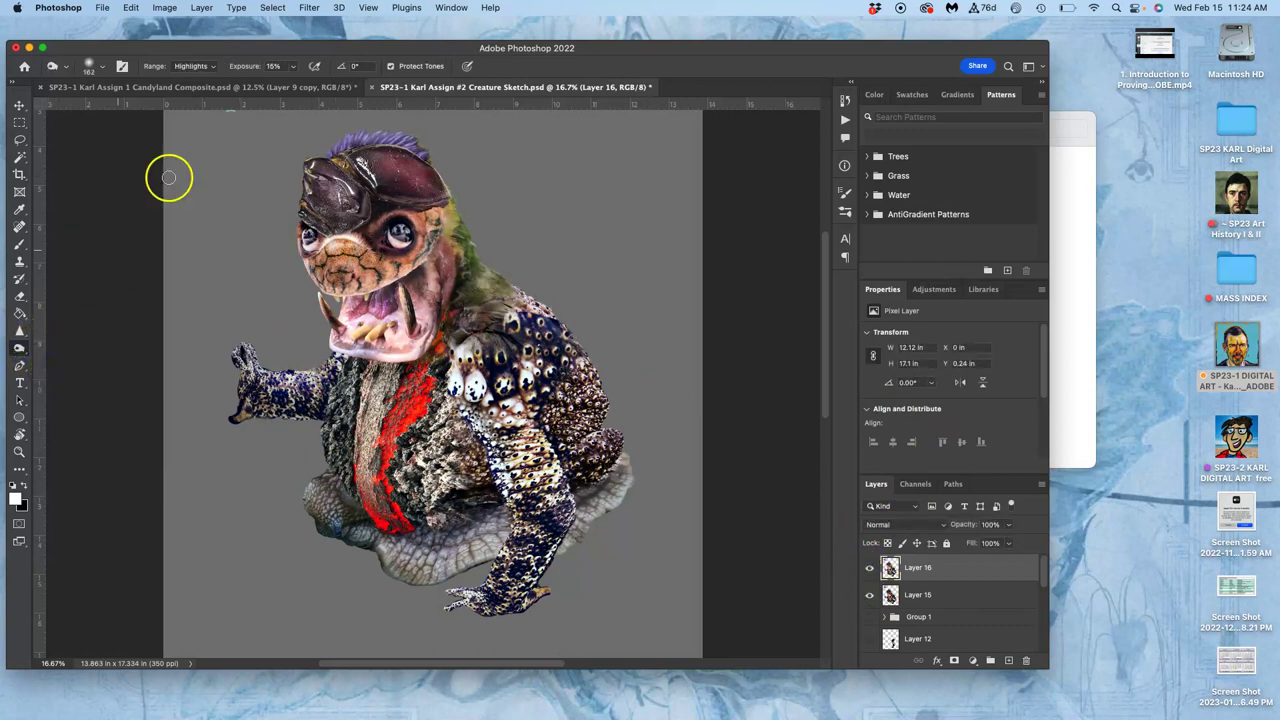
click(102, 66)
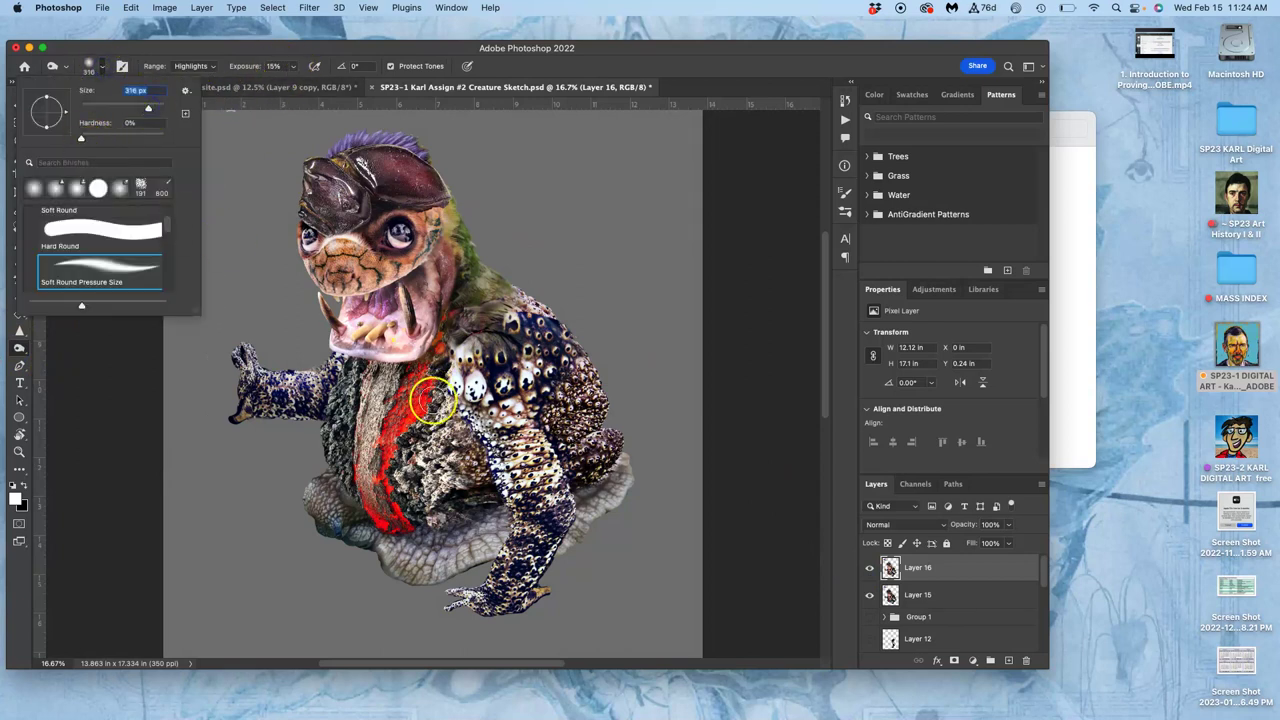
click(465, 436)
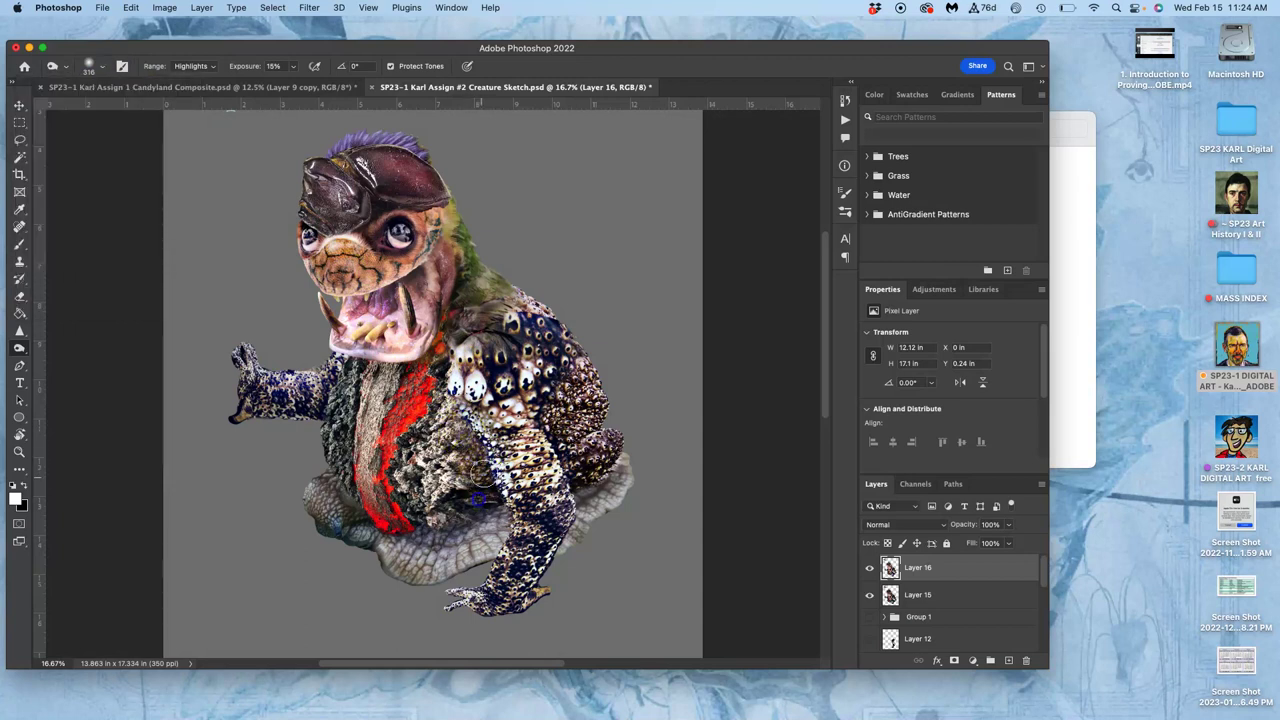
click(560, 407)
mouse_move(503, 499)
mouse_down()
mouse_move(487, 532)
mouse_move(451, 544)
mouse_move(492, 490)
mouse_up()
click(451, 542)
Burn the highlights along the seam where the rocky chest meets the spotted shoulder, working at 66.67% zoom.
key(super+equal)
key(super+equal)
key(super+equal)
key(super+equal)
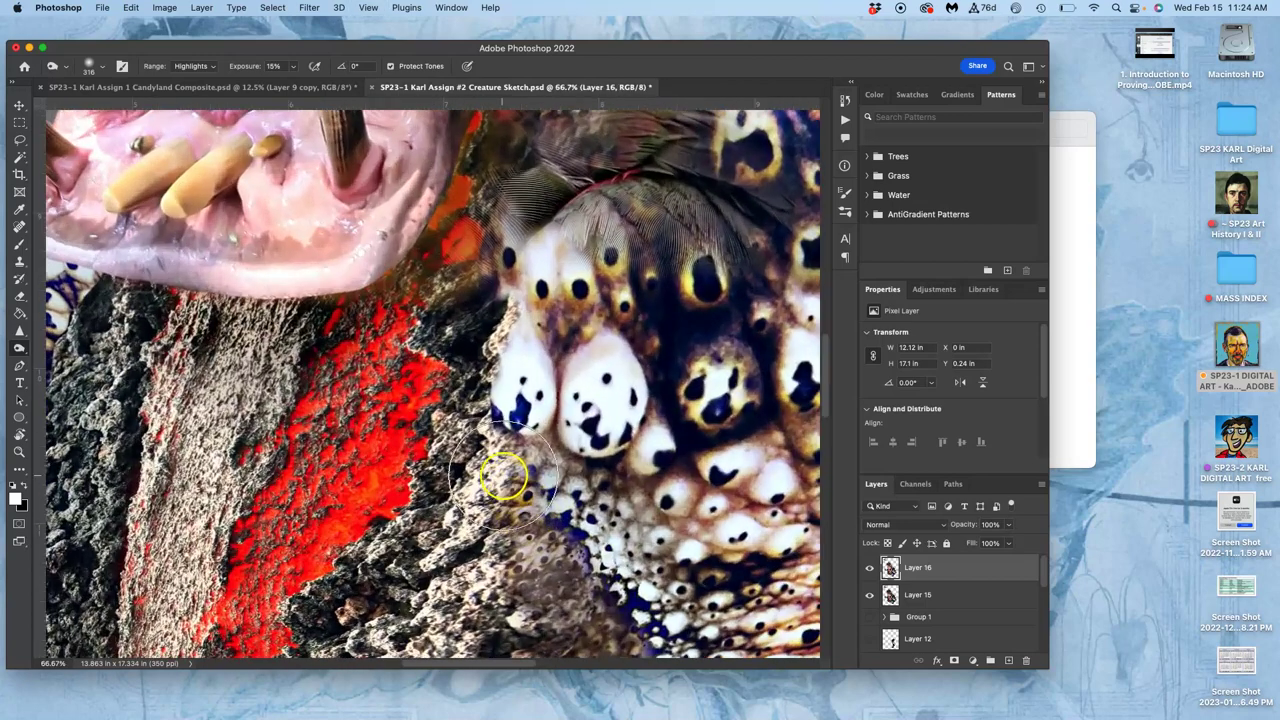
mouse_move(462, 364)
mouse_down()
mouse_move(432, 284)
mouse_move(423, 309)
mouse_up()
click(438, 427)
mouse_move(437, 428)
mouse_down()
mouse_move(425, 380)
mouse_move(440, 375)
mouse_move(443, 505)
mouse_move(391, 537)
mouse_move(377, 509)
mouse_move(604, 426)
mouse_move(503, 468)
mouse_up()
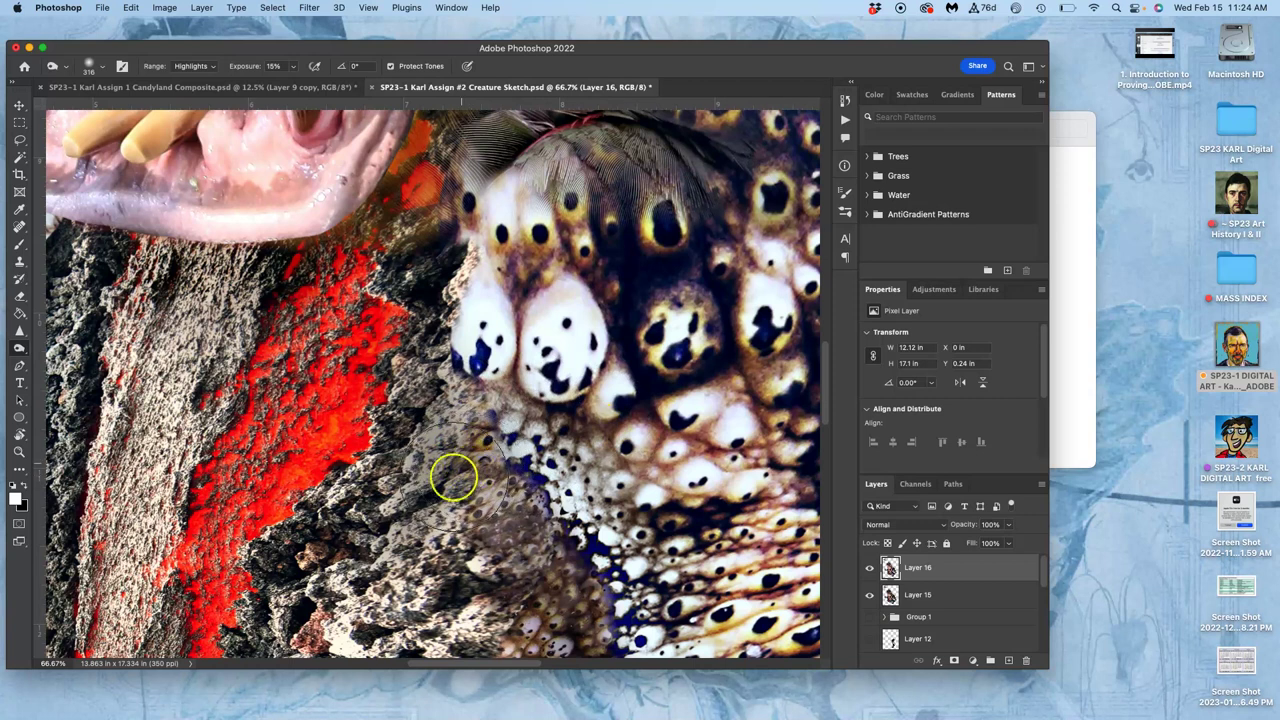
mouse_move(476, 392)
mouse_down()
mouse_move(448, 365)
mouse_move(411, 361)
mouse_move(424, 390)
mouse_move(462, 390)
mouse_up()
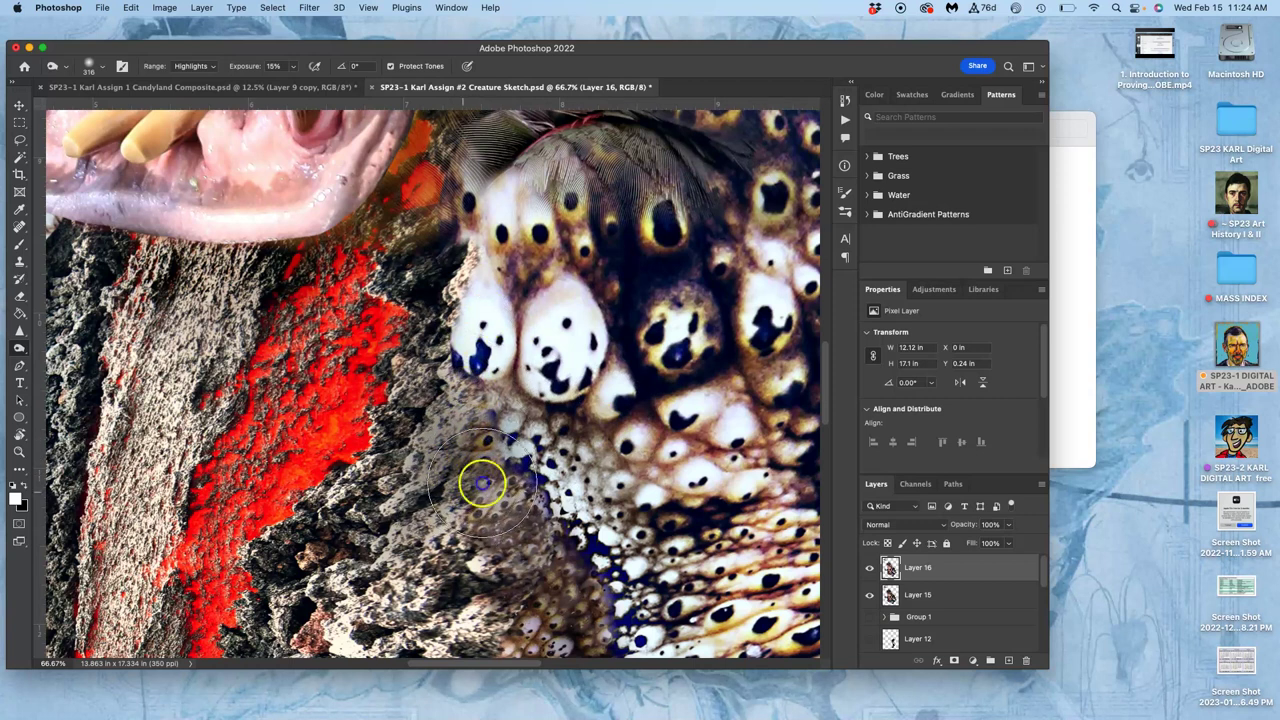
Burn the highlights on the rocky belly beside the front leg and across the wrinkled grey skin below it.
scroll(486, 480, down, 5)
scroll(500, 466, right, 5)
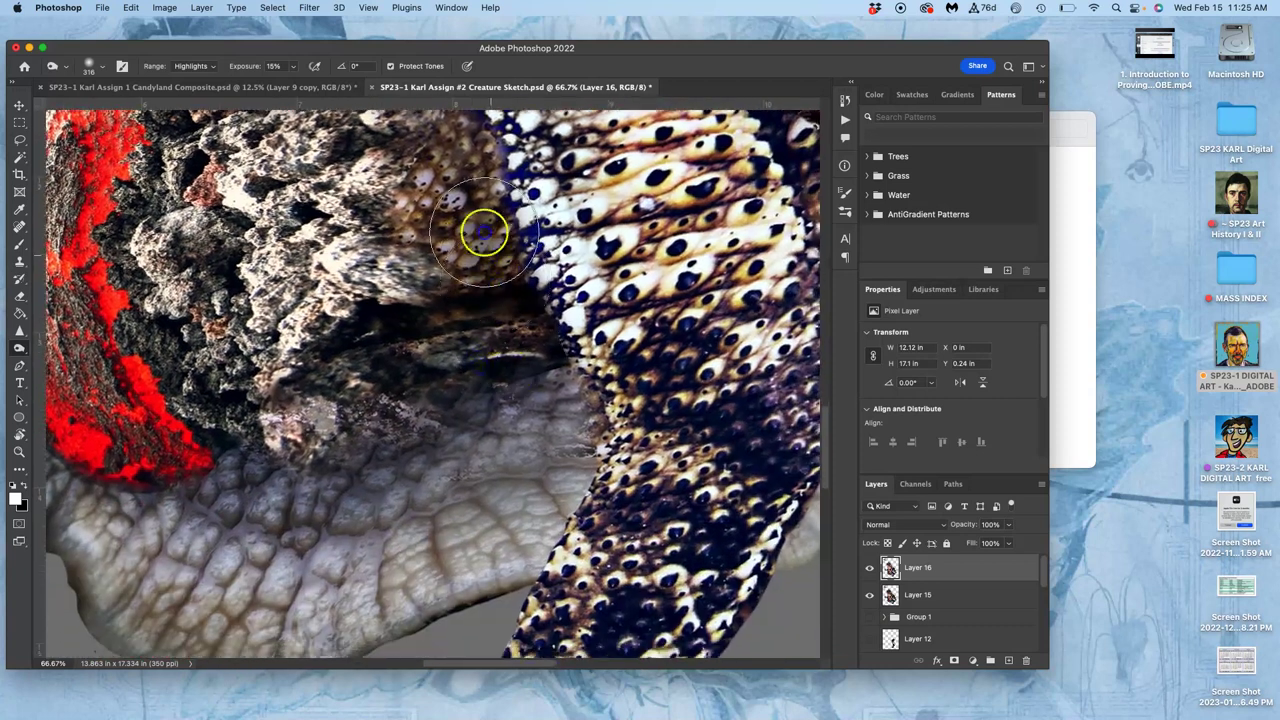
mouse_move(489, 266)
mouse_down()
mouse_move(423, 362)
mouse_move(432, 395)
mouse_move(537, 374)
mouse_up()
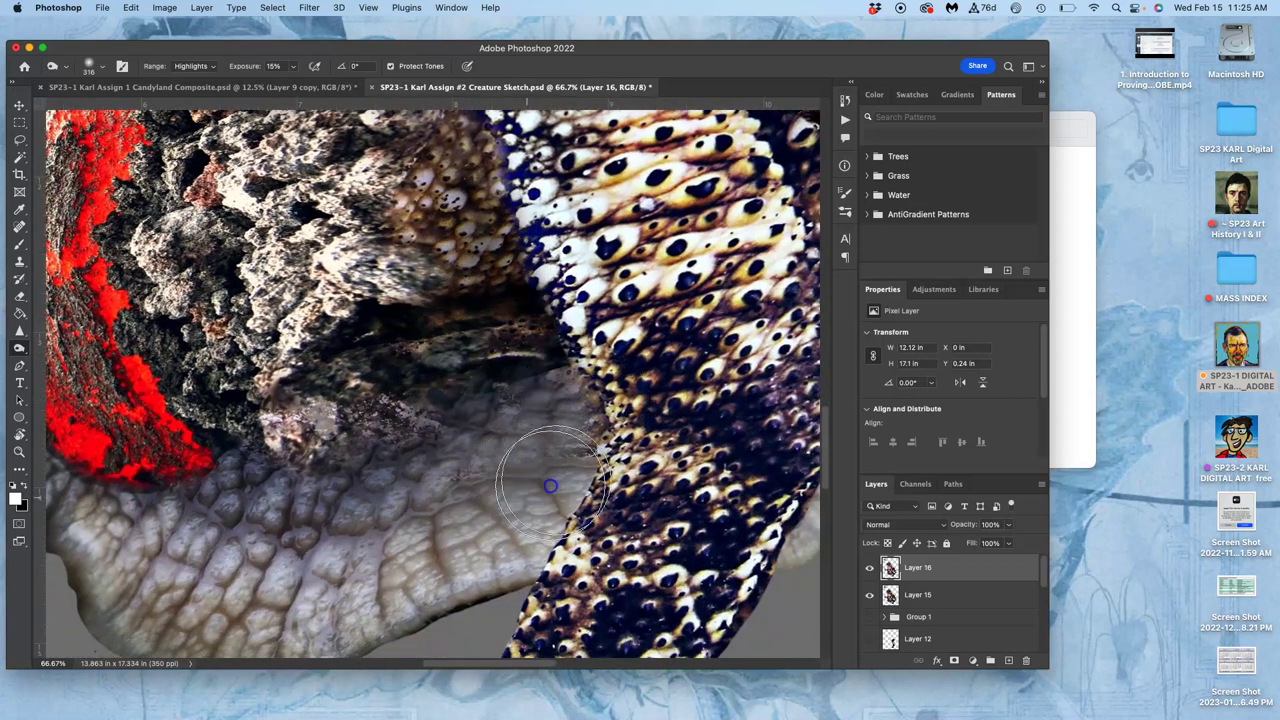
drag(580, 473, 545, 512)
drag(529, 537, 569, 449)
drag(431, 537, 483, 466)
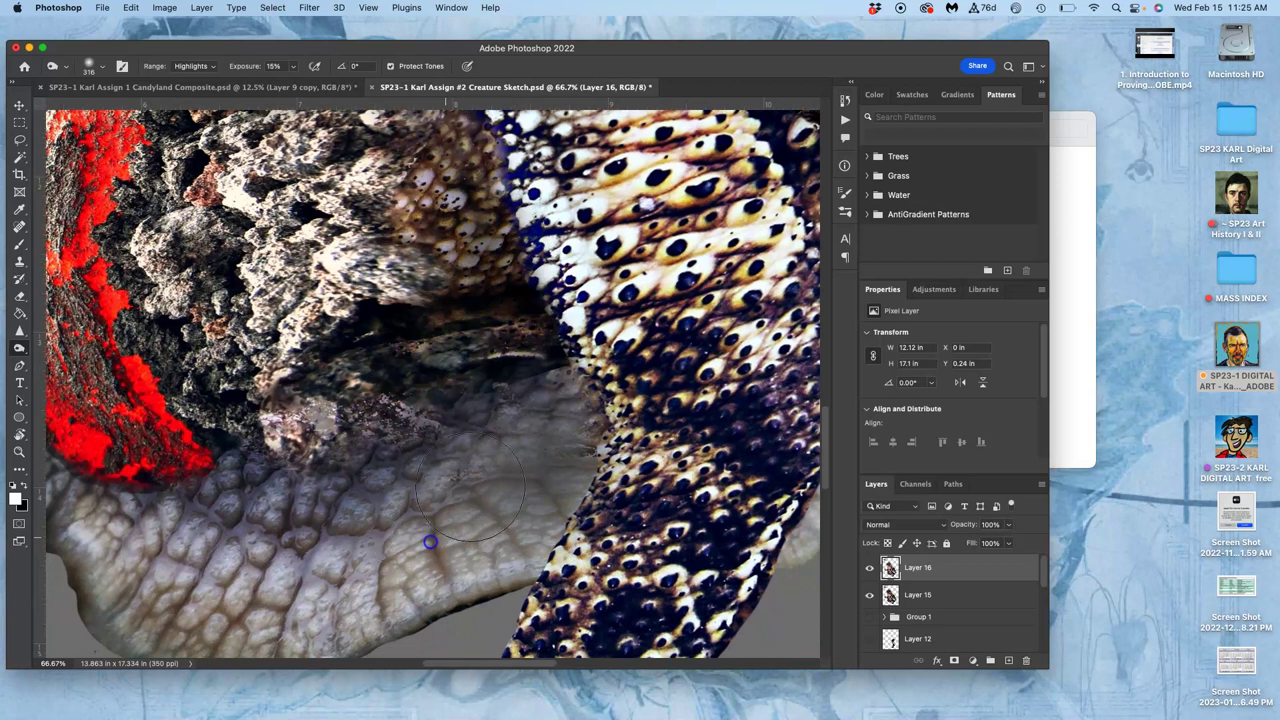
drag(306, 499, 263, 469)
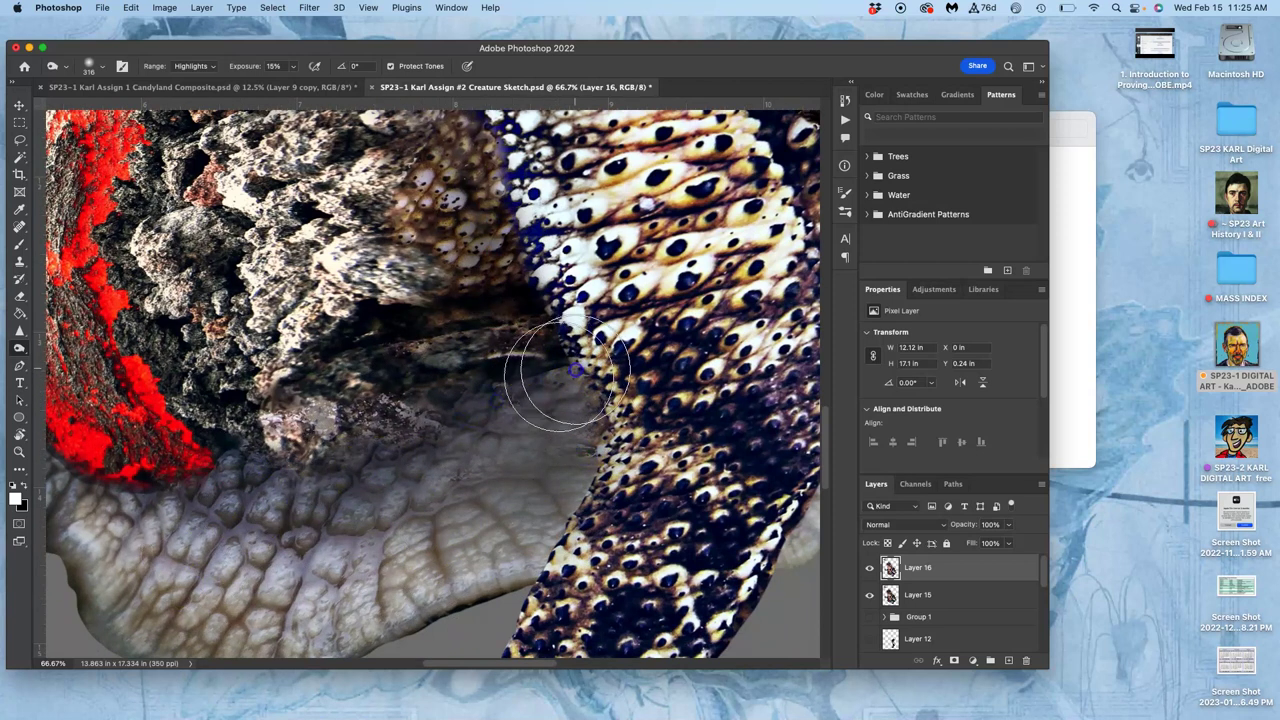
Burn the highlights along the lower edge of the wrinkled grey base in front of the spotted front leg.
scroll(523, 457, down, 5)
scroll(523, 457, left, 5)
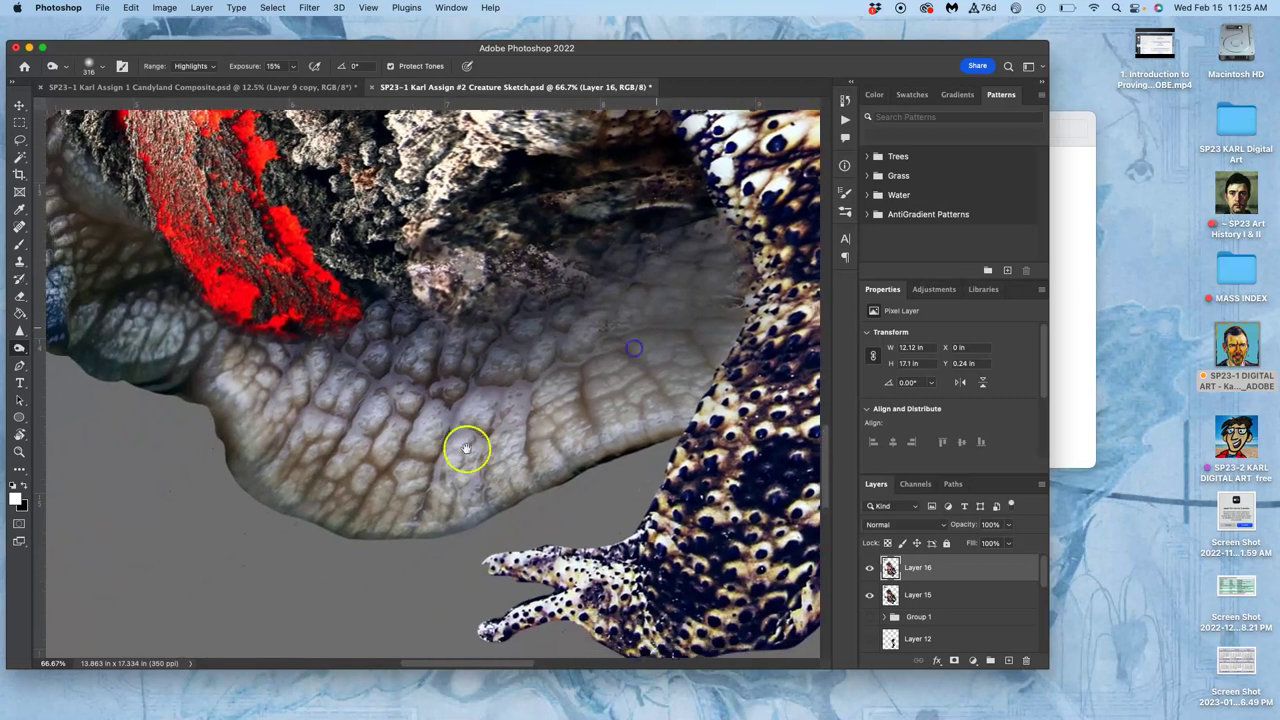
drag(503, 483, 686, 428)
scroll(414, 463, left, 6)
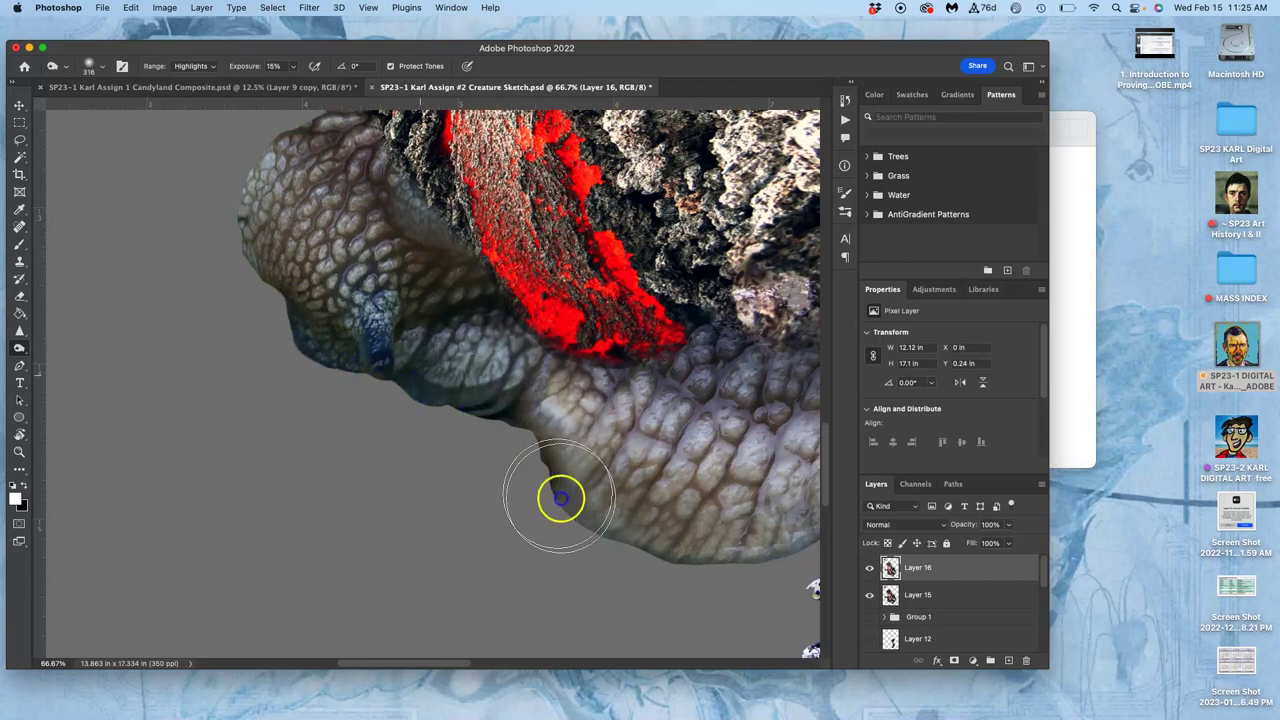
Burn the highlights down the outer edge of the rocky chest and where the raised spotted arm joins it.
scroll(590, 515, up, 5)
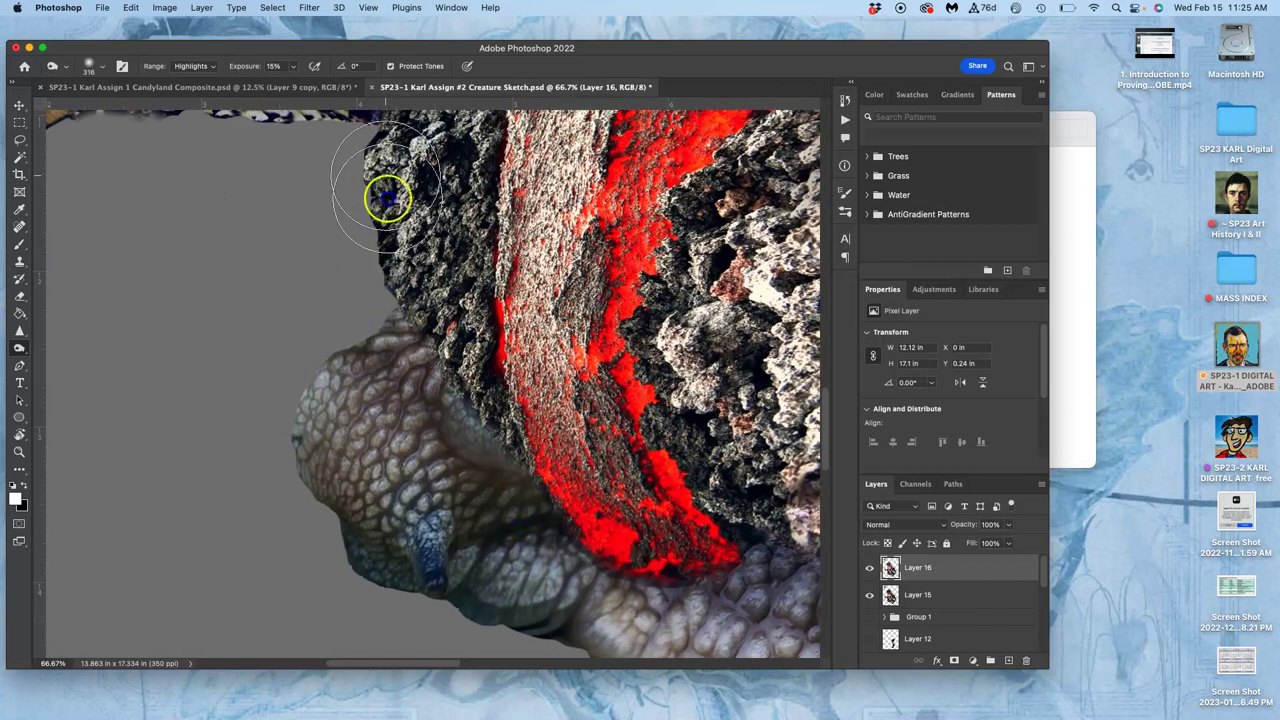
mouse_move(397, 237)
mouse_down()
mouse_move(389, 200)
mouse_move(487, 378)
mouse_up()
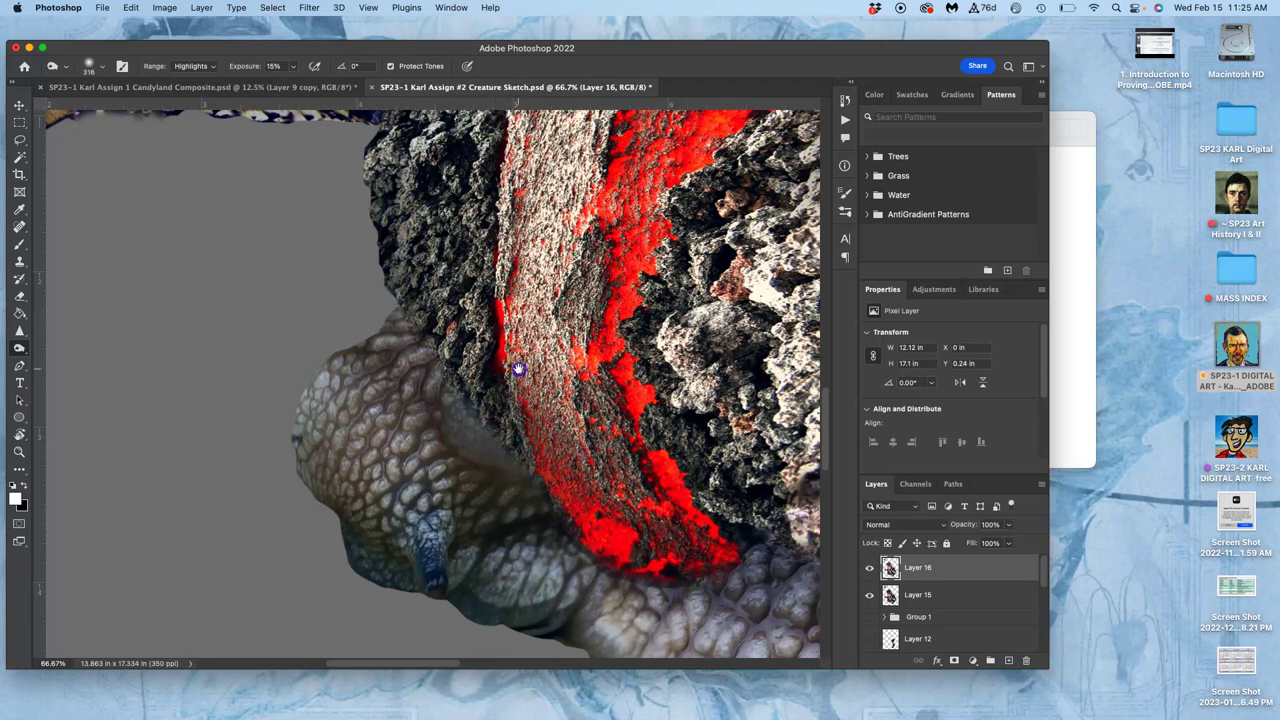
scroll(490, 380, up, 8)
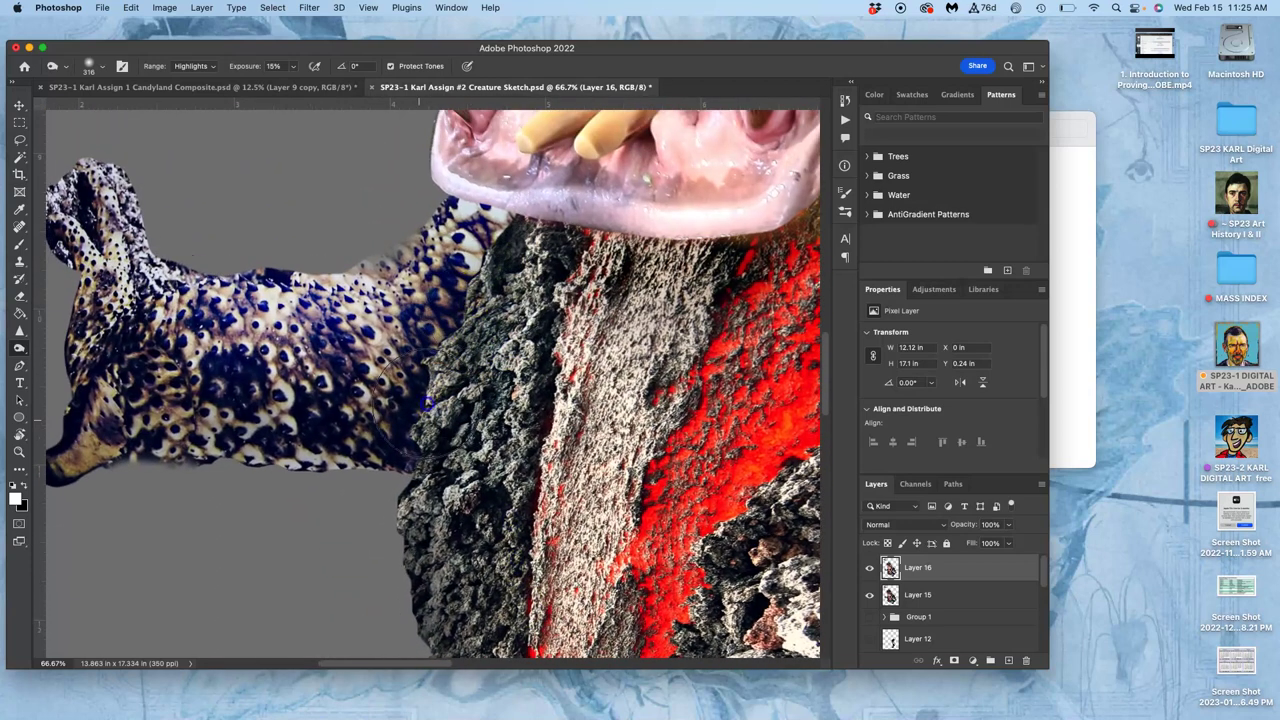
mouse_move(419, 355)
mouse_down()
mouse_move(362, 381)
mouse_move(325, 375)
mouse_move(305, 336)
mouse_up()
Burn the highlights around the open mouth, the cheek behind the eye and the patterned snout.
scroll(330, 300, up, 5)
scroll(330, 300, right, 4)
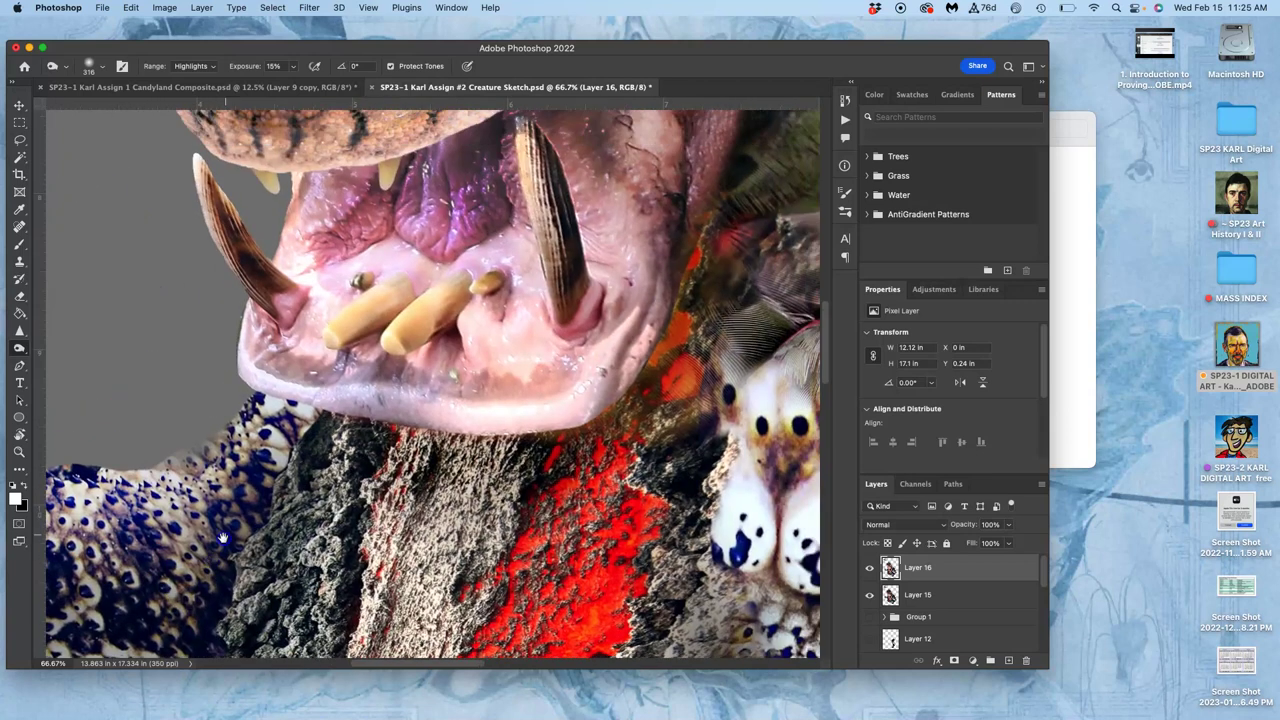
mouse_move(353, 262)
mouse_down()
mouse_move(407, 224)
mouse_move(400, 236)
mouse_move(434, 240)
mouse_move(415, 252)
mouse_move(575, 164)
mouse_move(587, 177)
mouse_move(551, 163)
mouse_up()
scroll(571, 249, up, 10)
scroll(571, 249, right, 3)
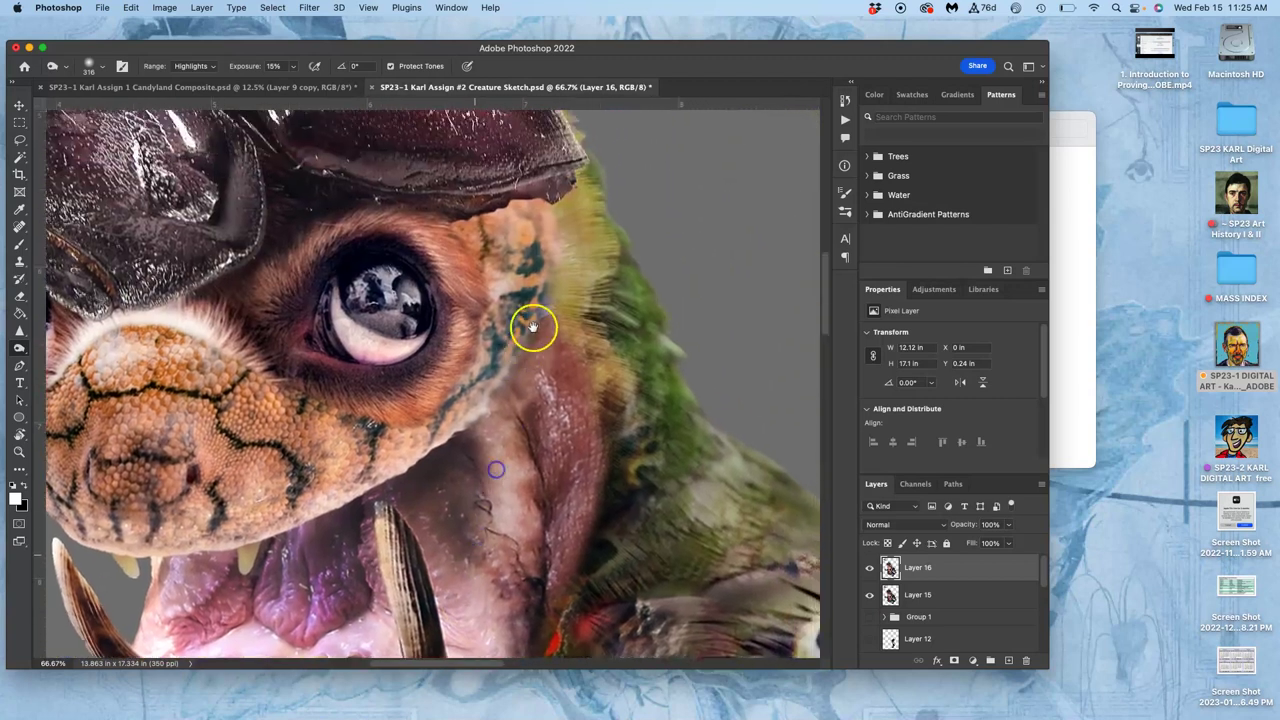
click(556, 350)
mouse_move(556, 350)
mouse_down()
mouse_move(445, 393)
mouse_move(491, 382)
mouse_move(309, 480)
mouse_move(169, 462)
mouse_move(214, 484)
mouse_up()
mouse_move(449, 414)
mouse_down()
mouse_move(563, 343)
mouse_move(582, 298)
mouse_up()
Burn the highlights on the dark shell plates of the head and along the brow above the eyes.
scroll(494, 507, up, 10)
scroll(494, 507, left, 5)
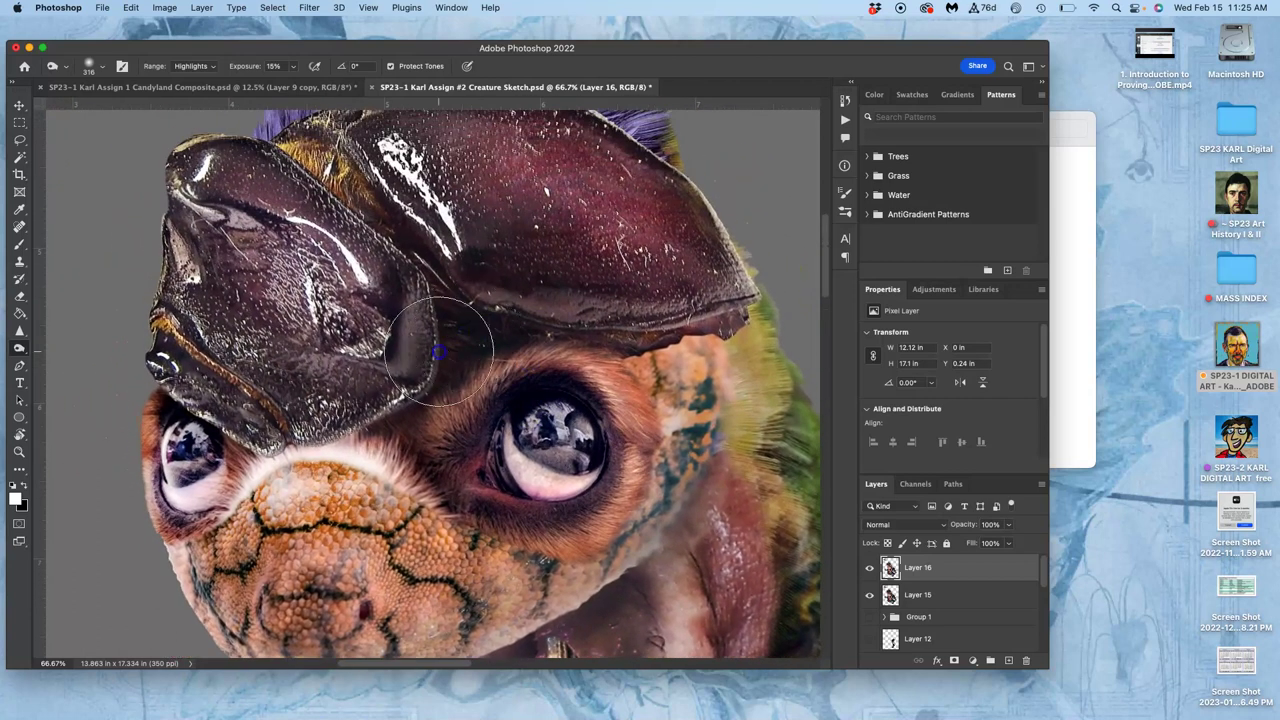
mouse_move(437, 352)
mouse_down()
mouse_move(443, 257)
mouse_move(255, 330)
mouse_move(311, 361)
mouse_up()
drag(466, 280, 430, 470)
mouse_move(291, 296)
mouse_down()
mouse_move(267, 323)
mouse_move(286, 287)
mouse_move(323, 312)
mouse_move(413, 271)
mouse_move(589, 294)
mouse_move(616, 367)
mouse_move(668, 410)
mouse_up()
drag(623, 369, 551, 287)
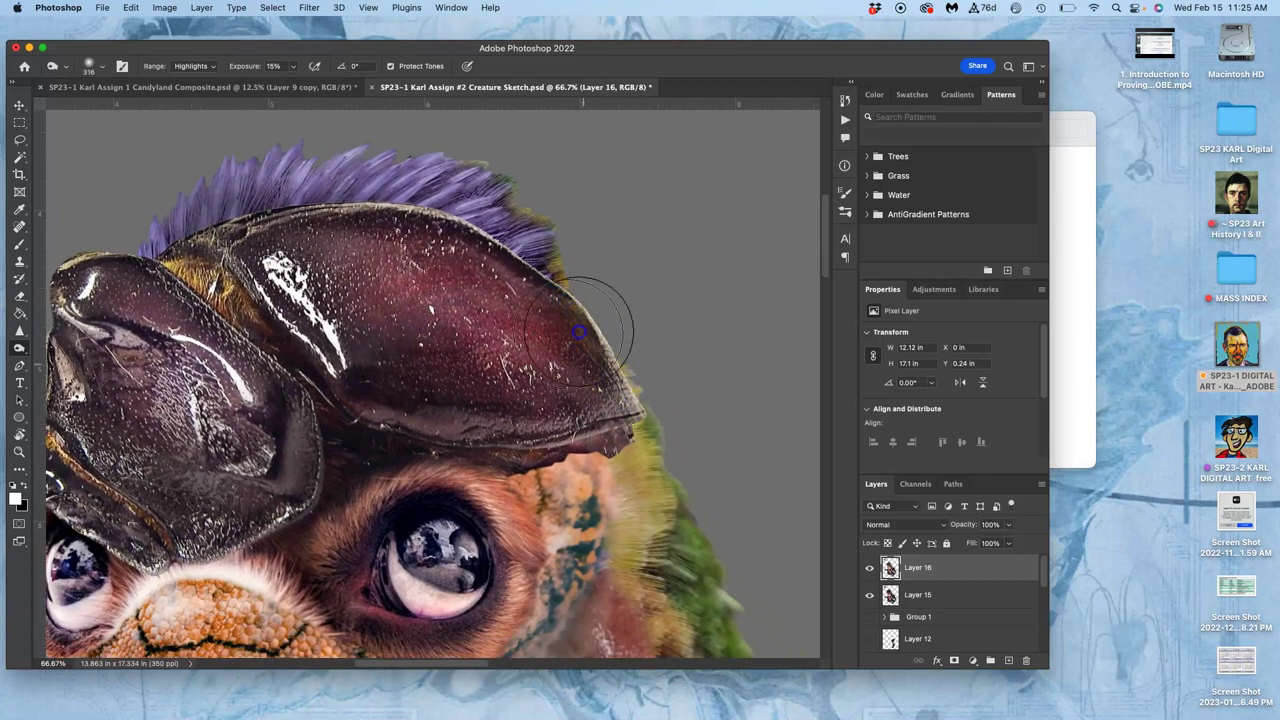
mouse_move(603, 360)
mouse_down()
mouse_move(351, 233)
mouse_move(508, 341)
mouse_move(605, 474)
mouse_move(588, 419)
mouse_move(608, 445)
mouse_move(192, 321)
mouse_move(242, 333)
mouse_move(244, 310)
mouse_move(191, 236)
mouse_move(250, 188)
mouse_move(290, 182)
mouse_move(331, 343)
mouse_move(448, 388)
mouse_move(447, 358)
mouse_up()
Examine the burned areas from the head down to the front foot and across the whole creature.
key(super+minus)
key(super+minus)
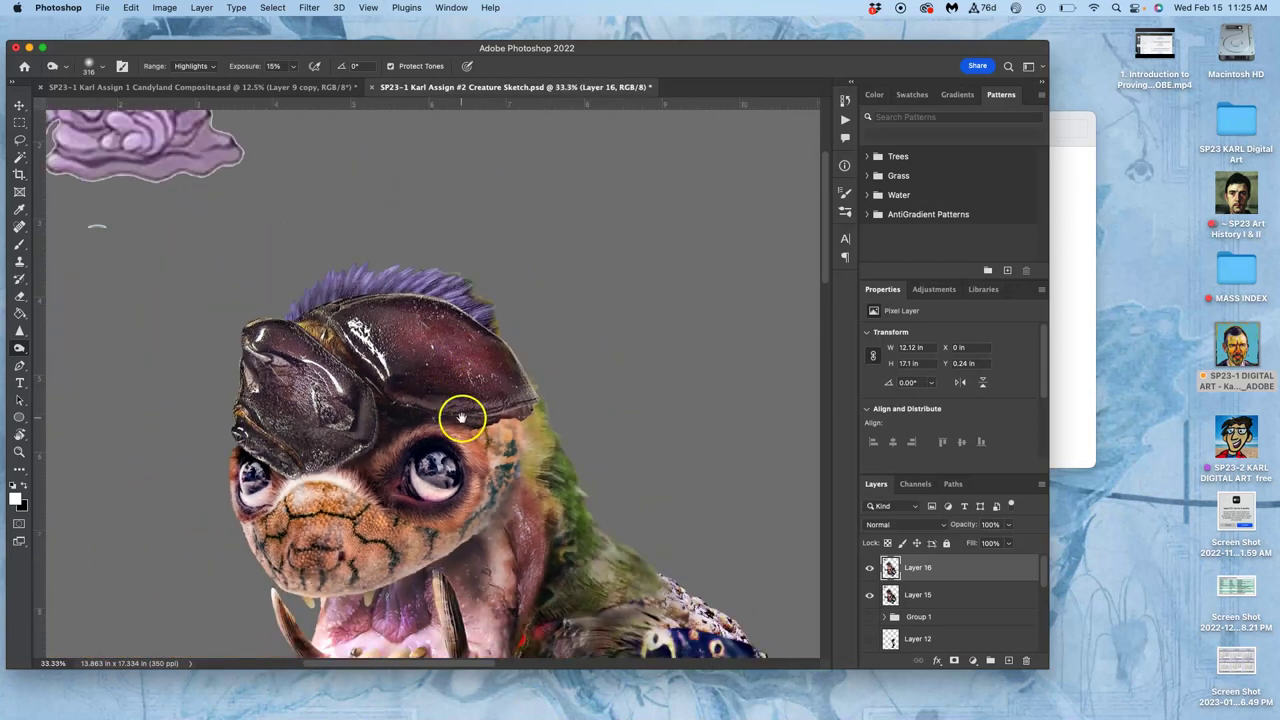
drag(466, 419, 465, 206)
drag(525, 285, 517, 225)
drag(527, 318, 459, 158)
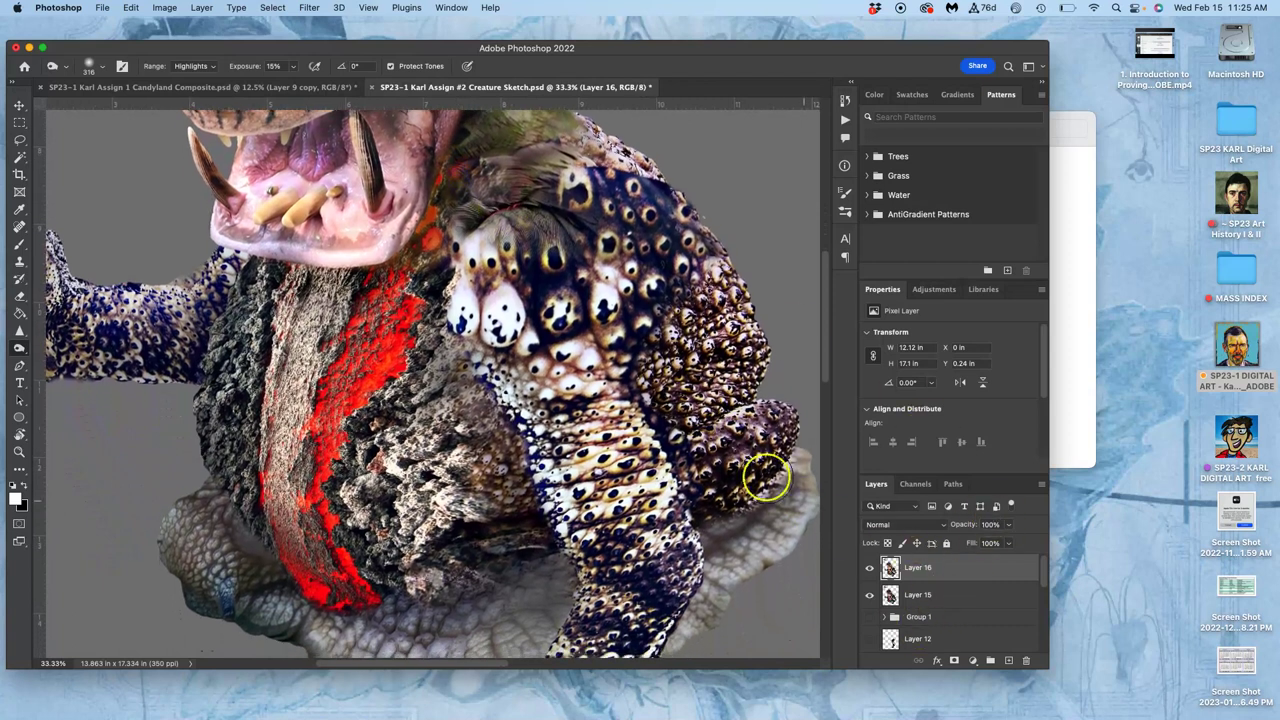
scroll(640, 470, down, 5)
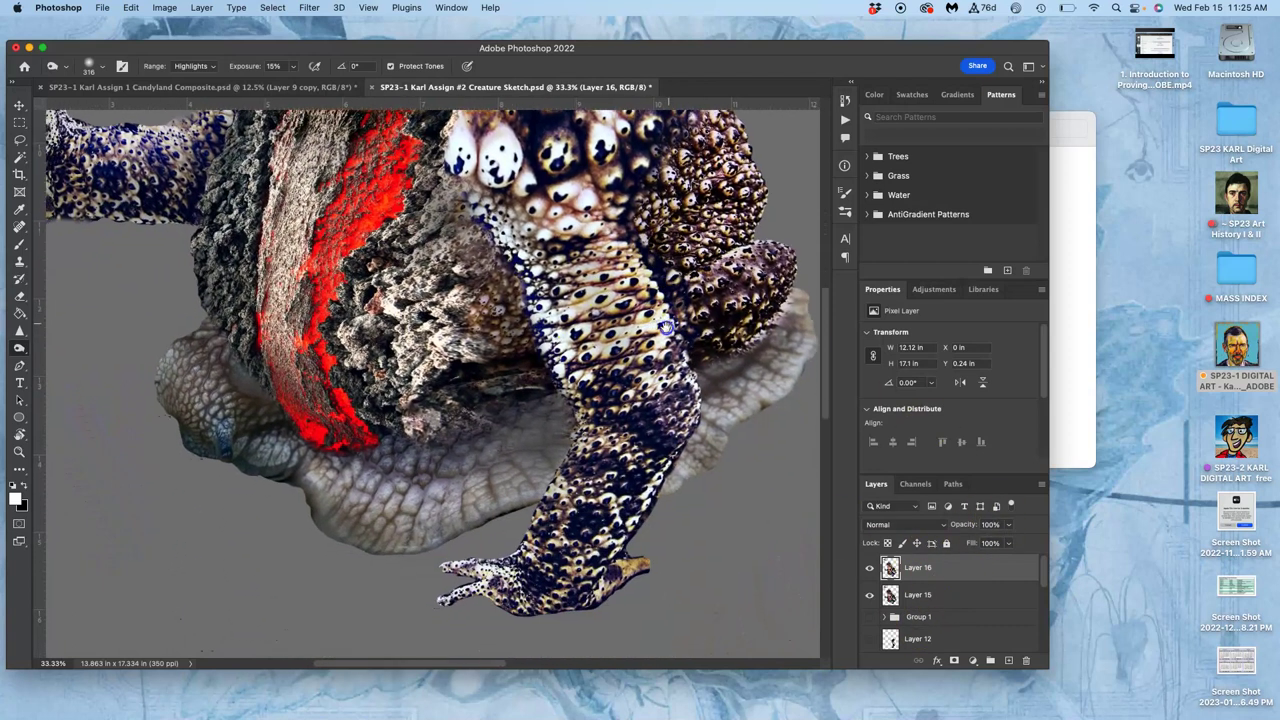
click(600, 290)
key(super+minus)
key(super+minus)
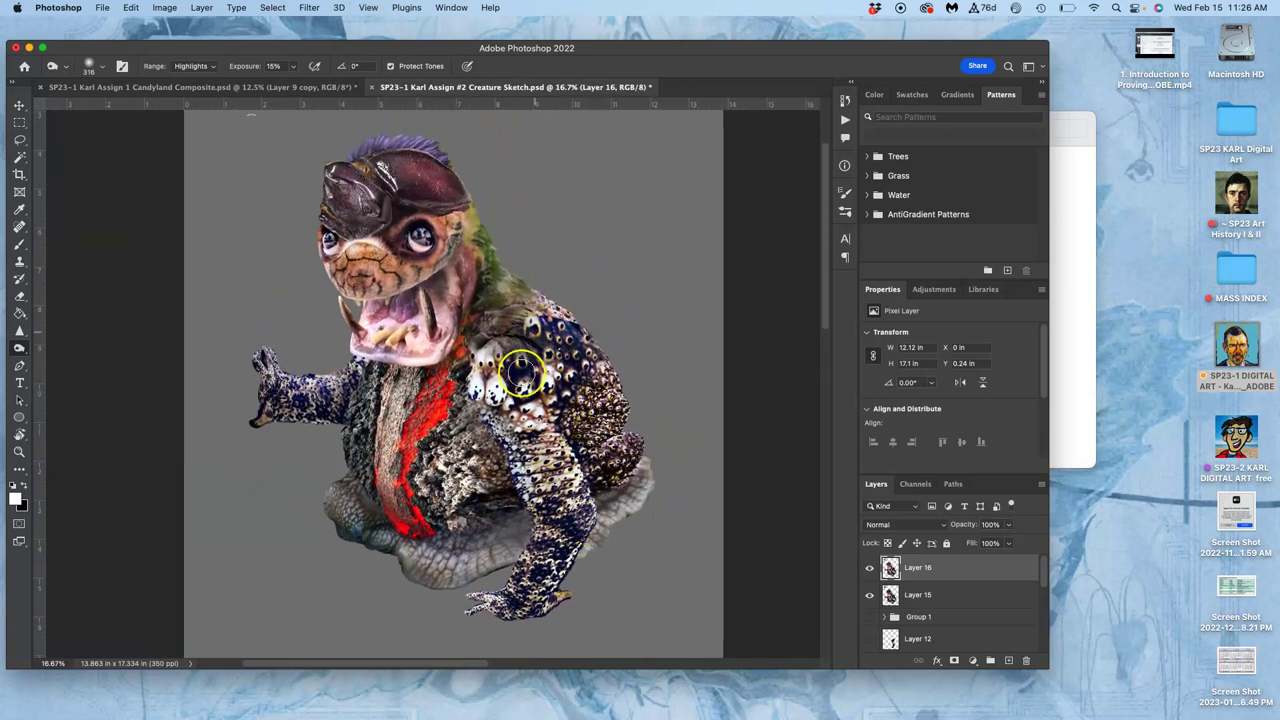
Burn the highlights on the bright spotted shoulder, the upper front leg and the creature's front edge.
drag(532, 388, 546, 370)
drag(543, 466, 583, 490)
mouse_move(545, 422)
mouse_down()
mouse_move(508, 362)
mouse_move(488, 375)
mouse_move(490, 324)
mouse_move(458, 329)
mouse_move(473, 269)
mouse_move(484, 314)
mouse_move(509, 314)
mouse_move(508, 298)
mouse_move(559, 400)
mouse_move(528, 347)
mouse_move(528, 365)
mouse_move(522, 345)
mouse_move(486, 367)
mouse_move(548, 412)
mouse_move(557, 454)
mouse_move(584, 470)
mouse_up()
click(524, 345)
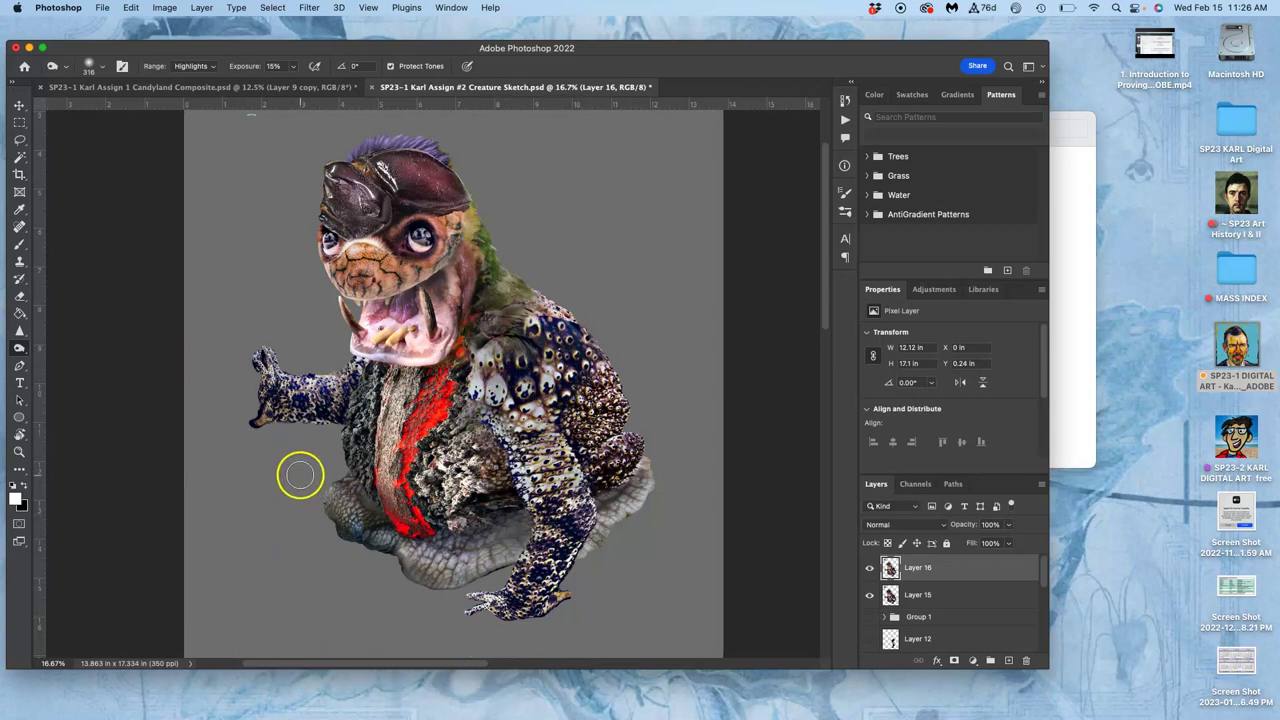
drag(326, 437, 363, 226)
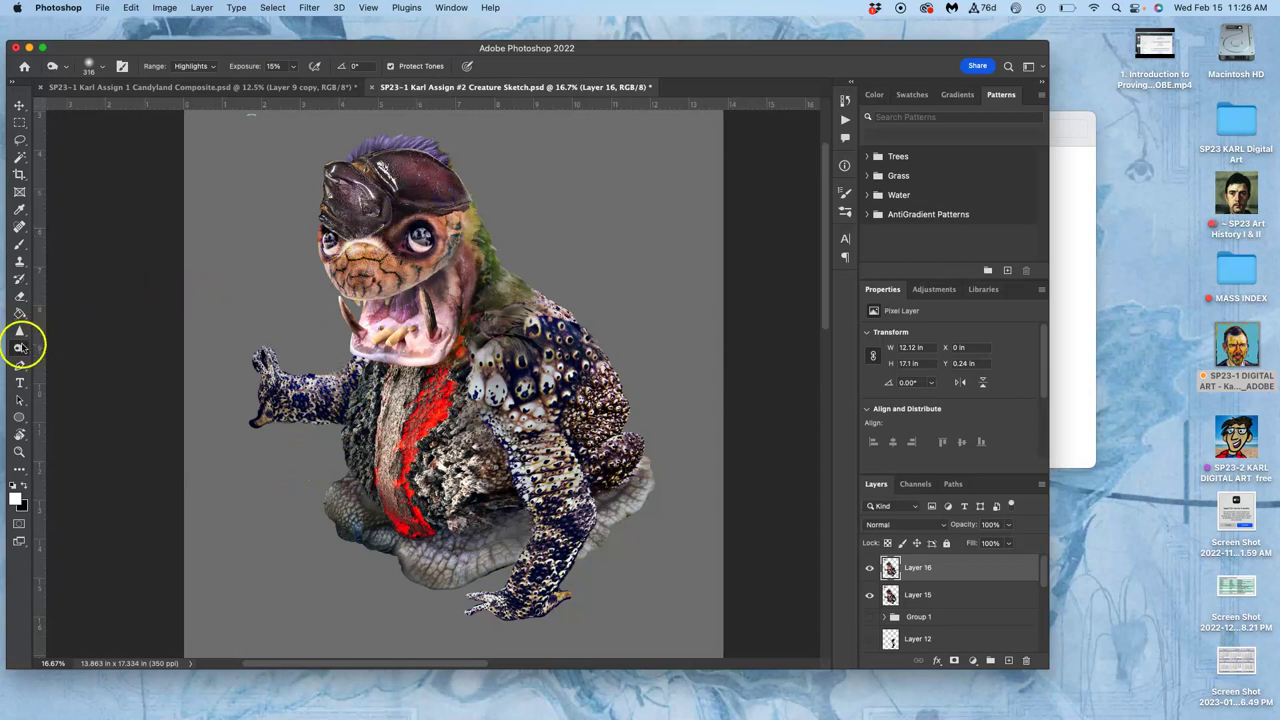
Desaturate the face, neck, chest, shoulder and back with the Sponge tool, using a 380 px brush at 17% flow.
click(20, 348)
click(60, 371)
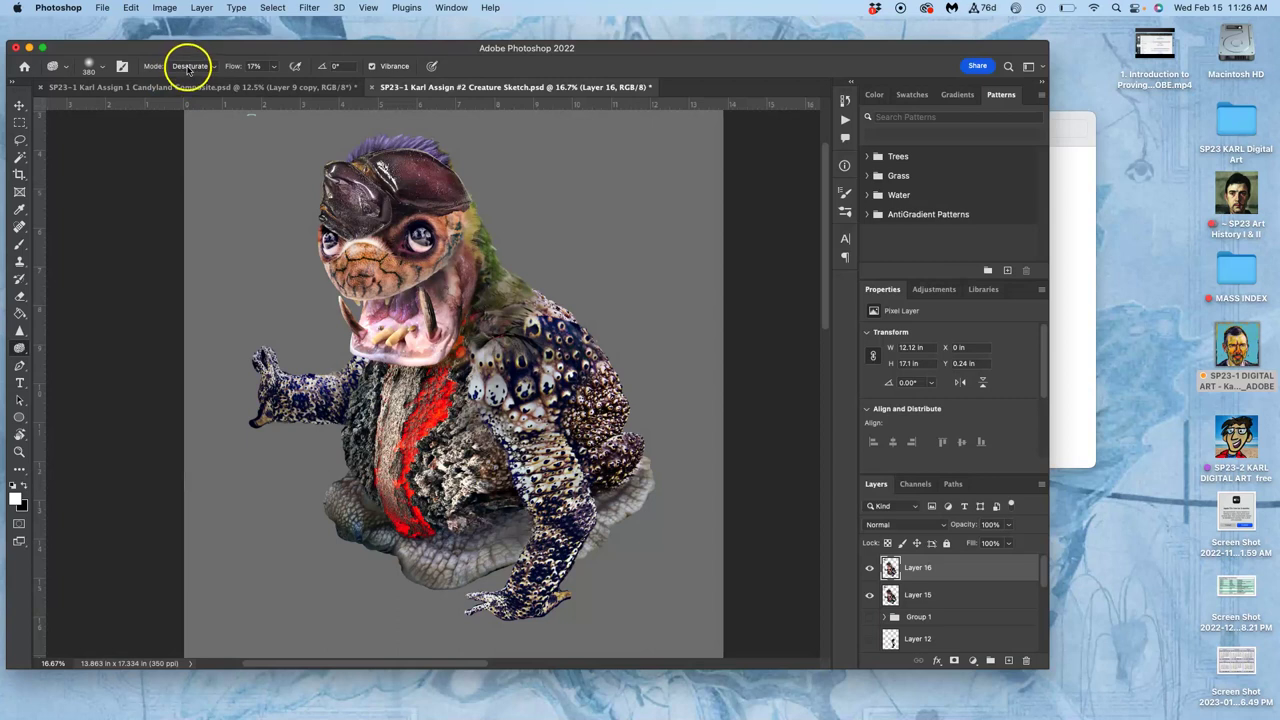
click(101, 67)
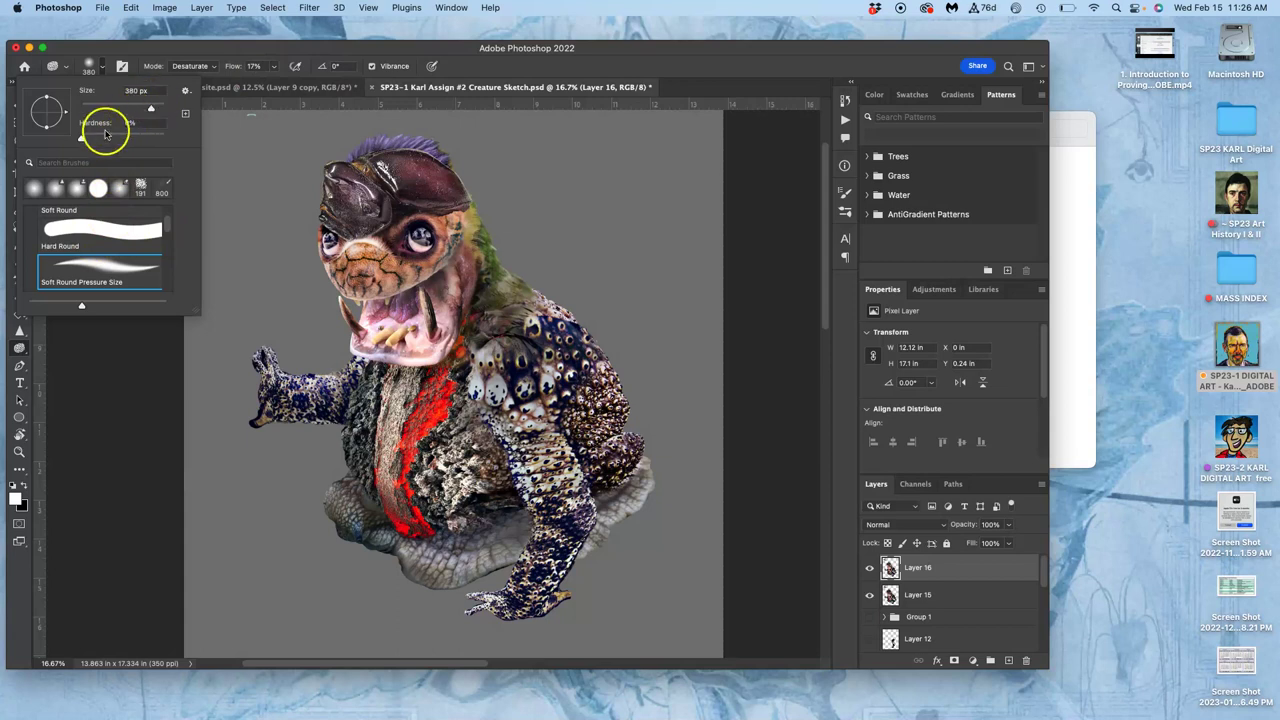
click(471, 228)
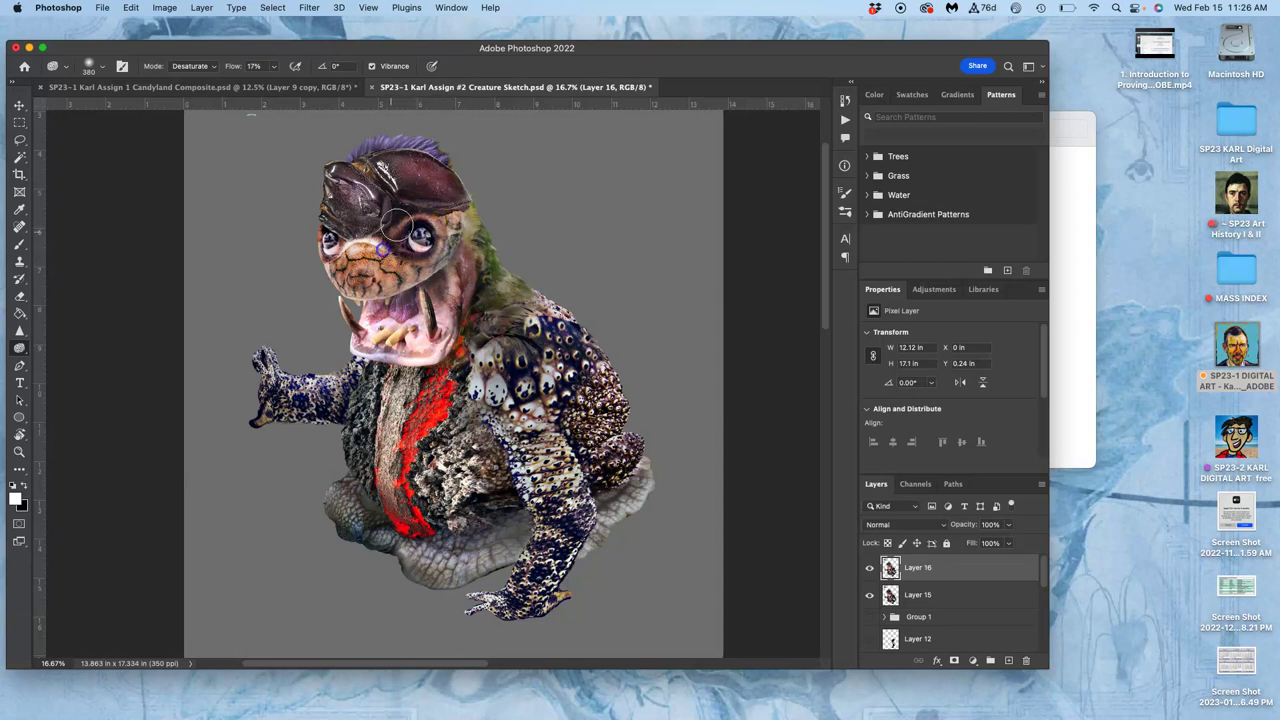
drag(393, 250, 363, 269)
drag(422, 172, 437, 175)
mouse_move(458, 263)
mouse_down()
mouse_move(499, 316)
mouse_move(456, 243)
mouse_move(434, 335)
mouse_move(399, 332)
mouse_up()
mouse_move(407, 408)
mouse_down()
mouse_move(490, 343)
mouse_move(529, 351)
mouse_move(522, 416)
mouse_move(571, 375)
mouse_up()
click(494, 264)
mouse_move(545, 378)
mouse_down()
mouse_move(302, 412)
mouse_move(338, 403)
mouse_move(322, 386)
mouse_move(271, 401)
mouse_move(374, 415)
mouse_move(367, 491)
mouse_up()
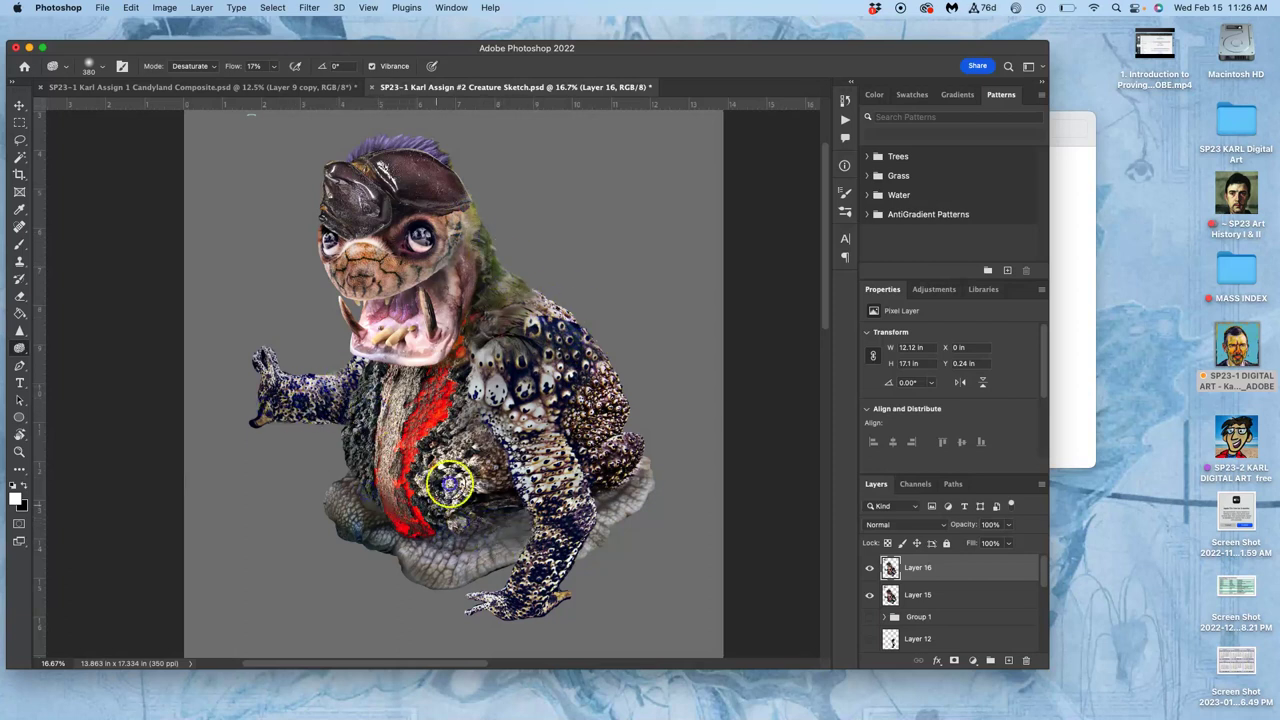
click(614, 470)
Burn the midtones beneath the belly and along the grey base with the Burn tool at 15% exposure.
click(18, 350)
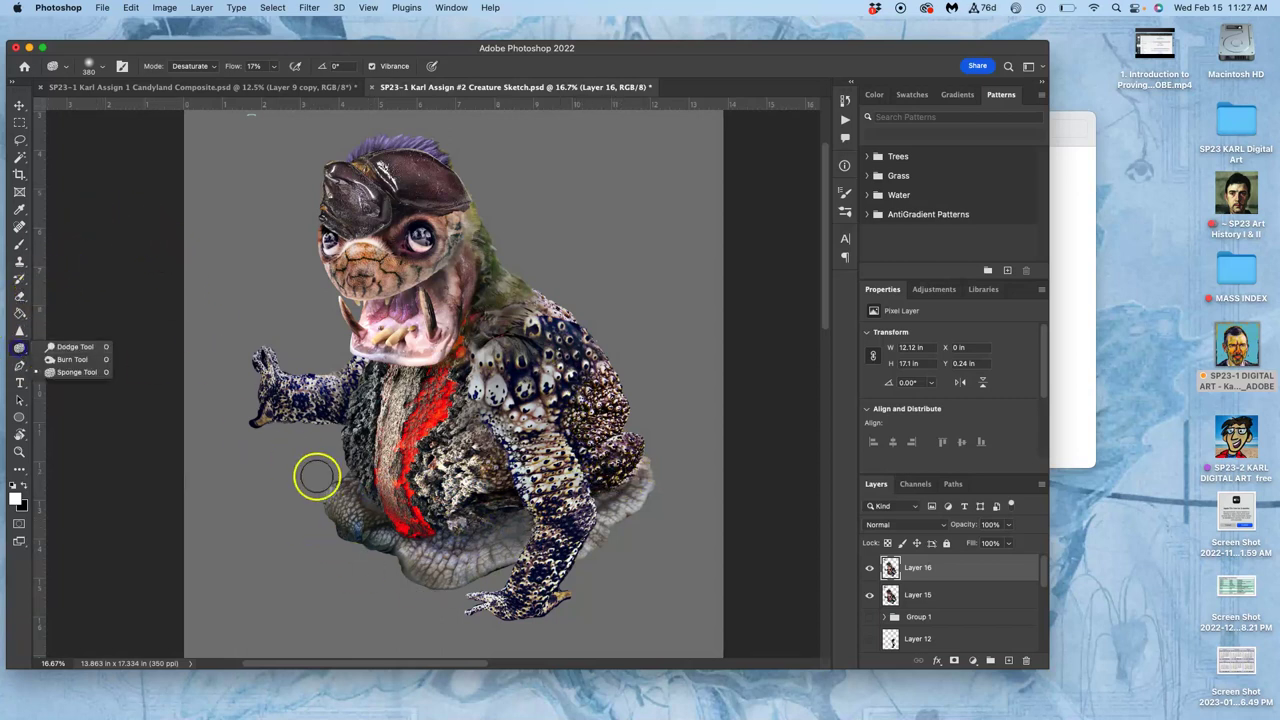
click(52, 359)
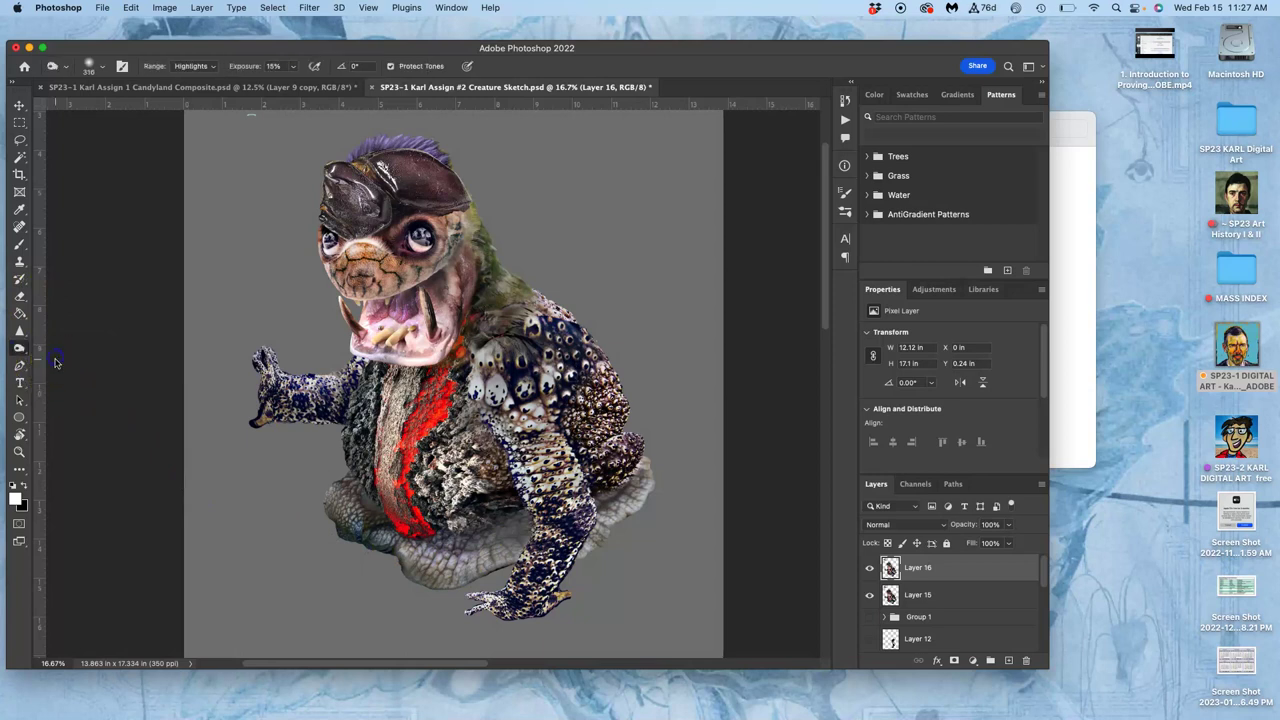
click(194, 68)
click(194, 55)
mouse_move(480, 537)
mouse_down()
mouse_move(543, 506)
mouse_move(447, 539)
mouse_move(622, 483)
mouse_move(612, 491)
mouse_move(637, 464)
mouse_move(627, 495)
mouse_move(505, 533)
mouse_up()
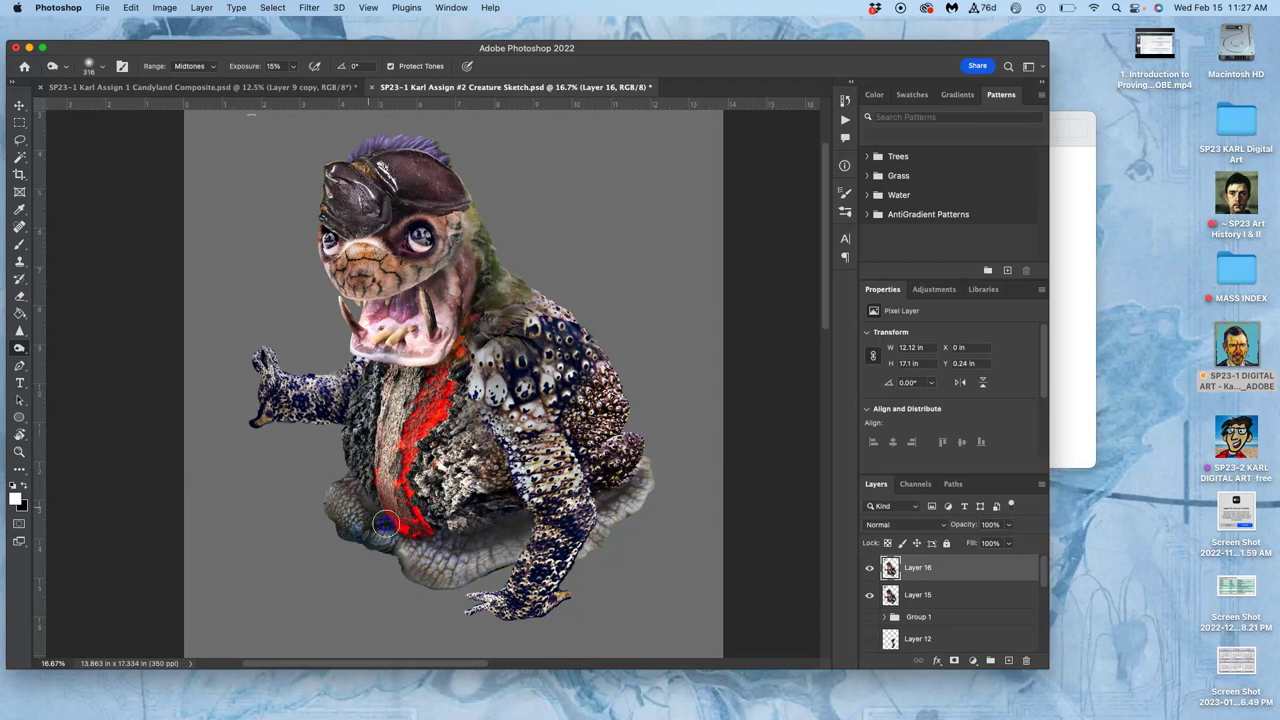
mouse_move(372, 523)
mouse_down()
mouse_move(529, 535)
mouse_move(453, 573)
mouse_up()
Burn the shadows under the belly, around the front leg and hind foot, and along the rocky chest's outer edge.
click(190, 64)
click(192, 56)
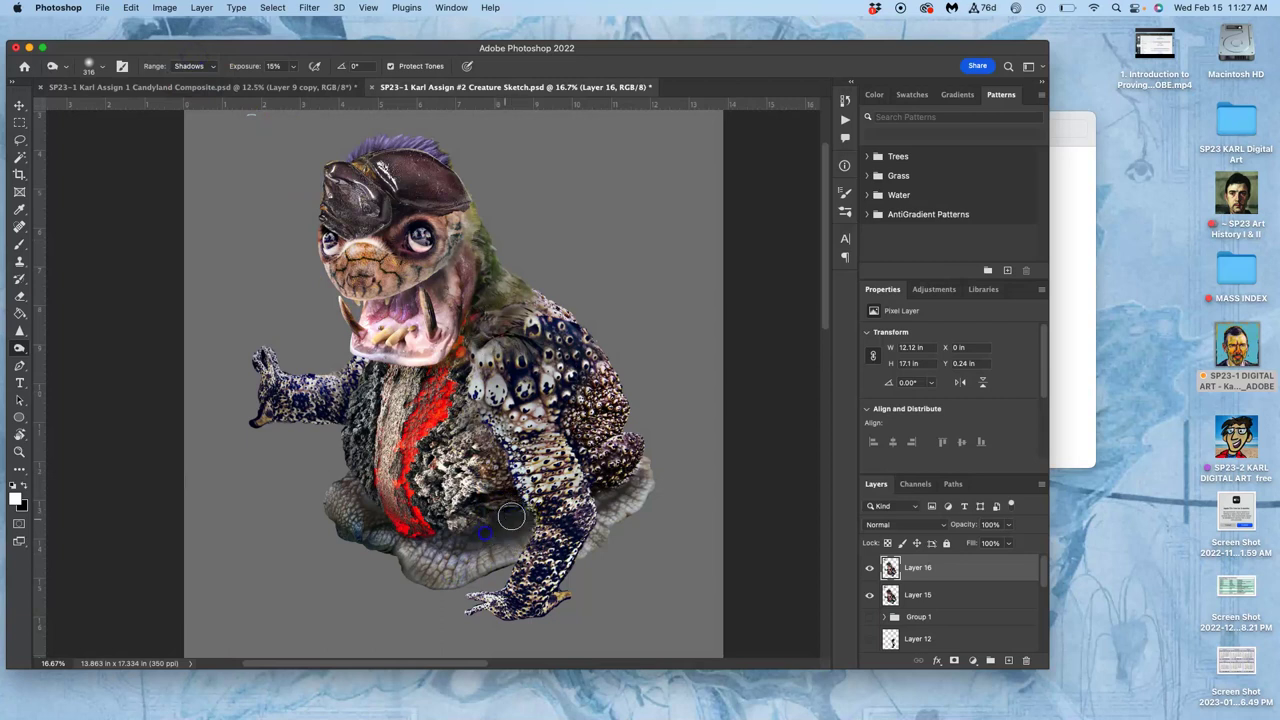
mouse_move(500, 516)
mouse_down()
mouse_move(529, 524)
mouse_move(600, 501)
mouse_move(584, 508)
mouse_move(621, 479)
mouse_up()
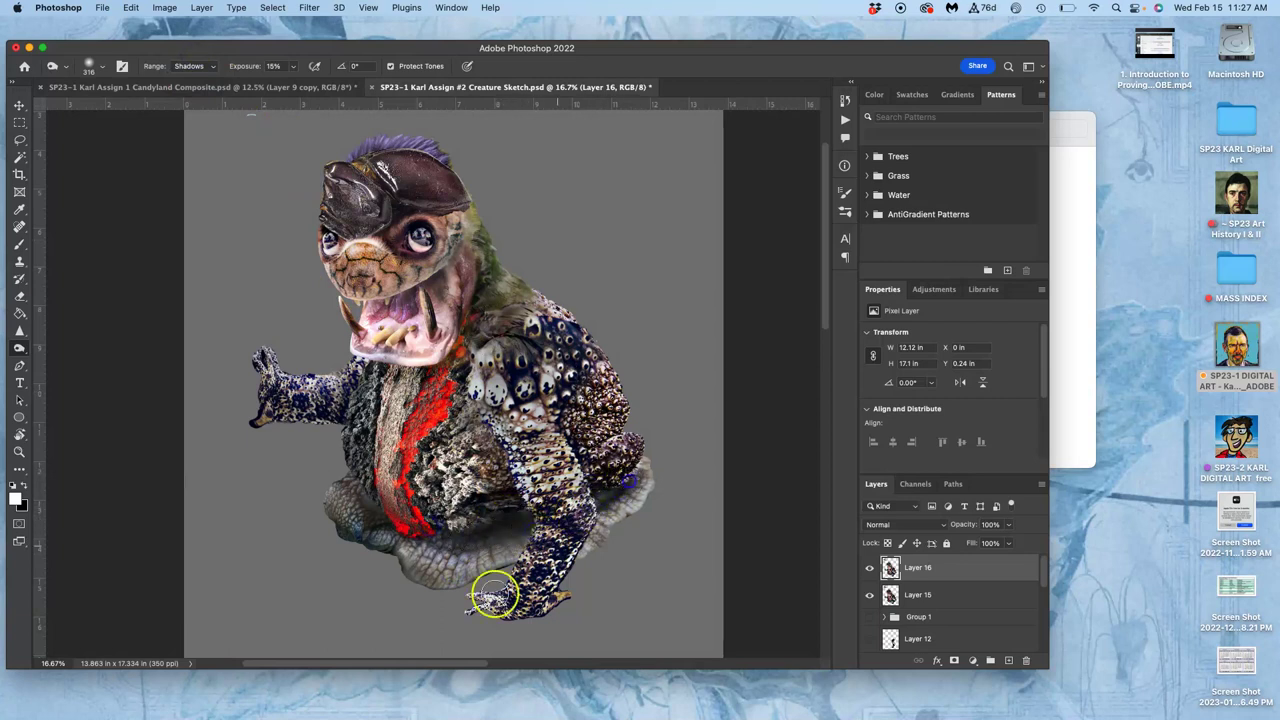
drag(371, 519, 360, 494)
mouse_move(468, 578)
mouse_down()
mouse_move(491, 537)
mouse_move(504, 566)
mouse_move(466, 580)
mouse_move(589, 555)
mouse_up()
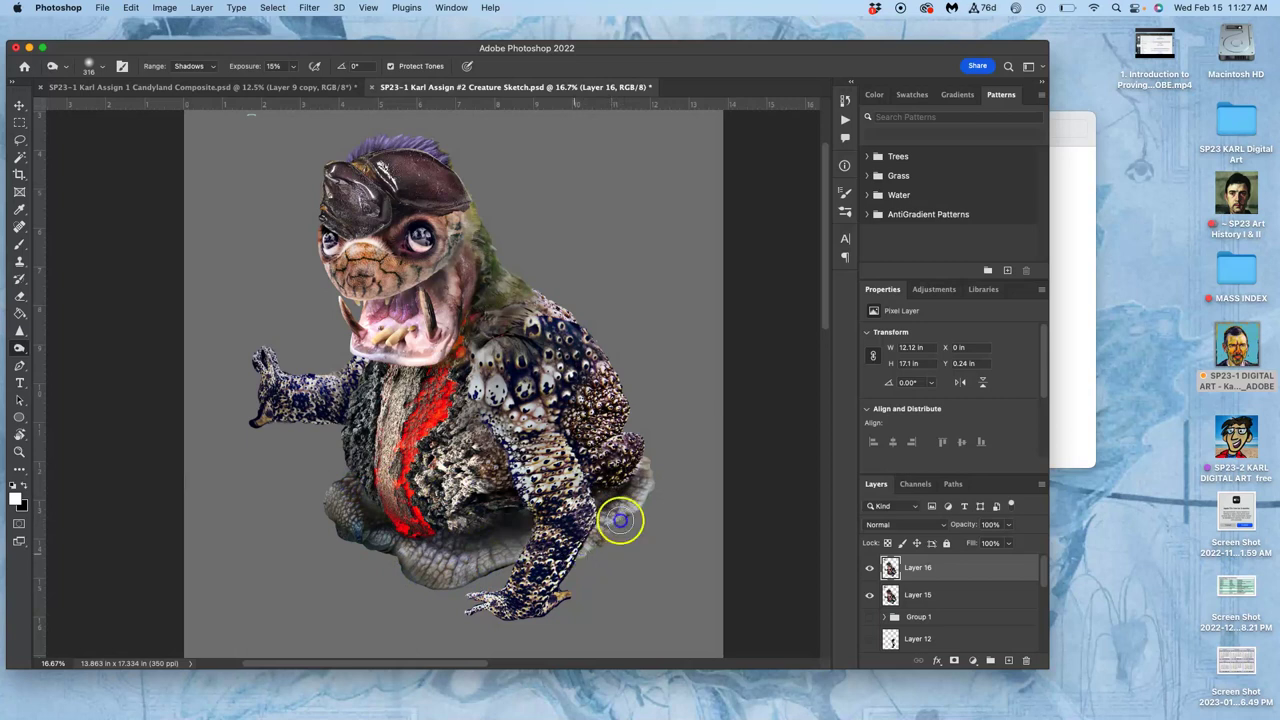
mouse_move(645, 466)
mouse_down()
mouse_move(563, 544)
mouse_move(525, 515)
mouse_up()
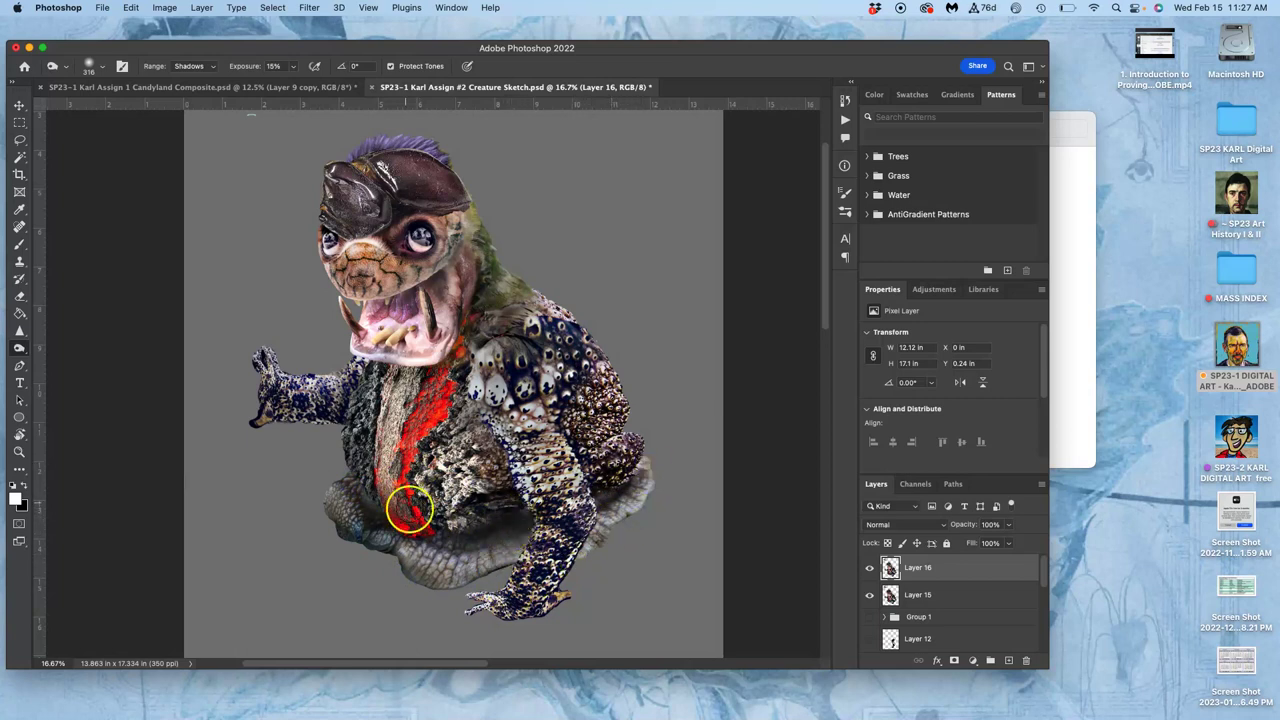
mouse_move(366, 428)
mouse_down()
mouse_move(378, 392)
mouse_move(359, 385)
mouse_up()
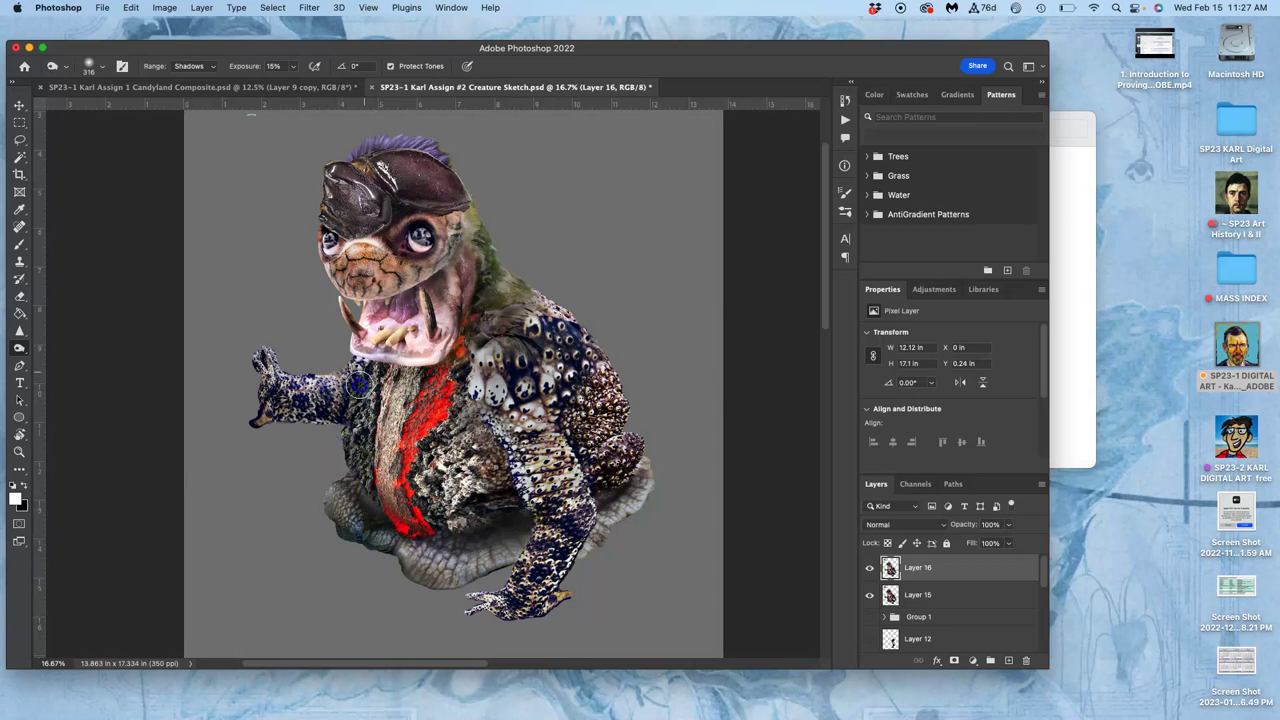
Burn the shadows across the rocky chest from the raised arm's joint to the spotted shoulder, working at 50% zoom.
key(super+plus)
key(super+plus)
key(super+plus)
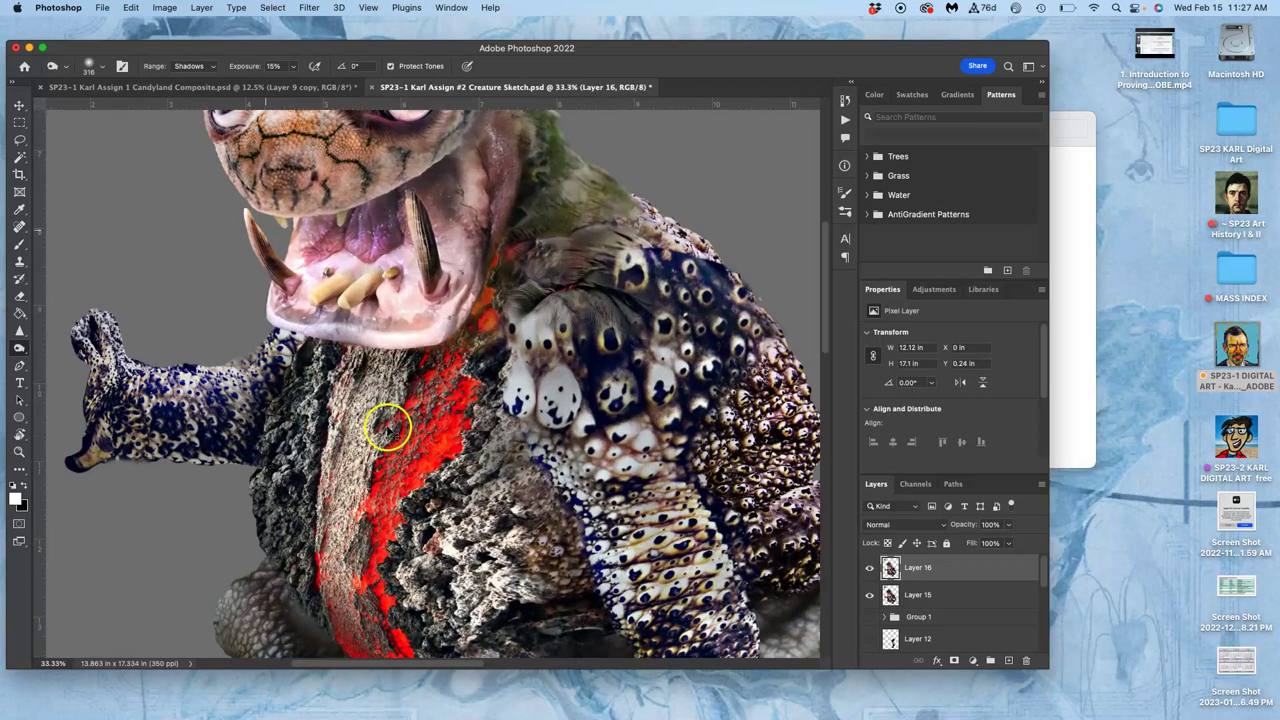
scroll(368, 445, left, 3)
scroll(368, 445, down, 2)
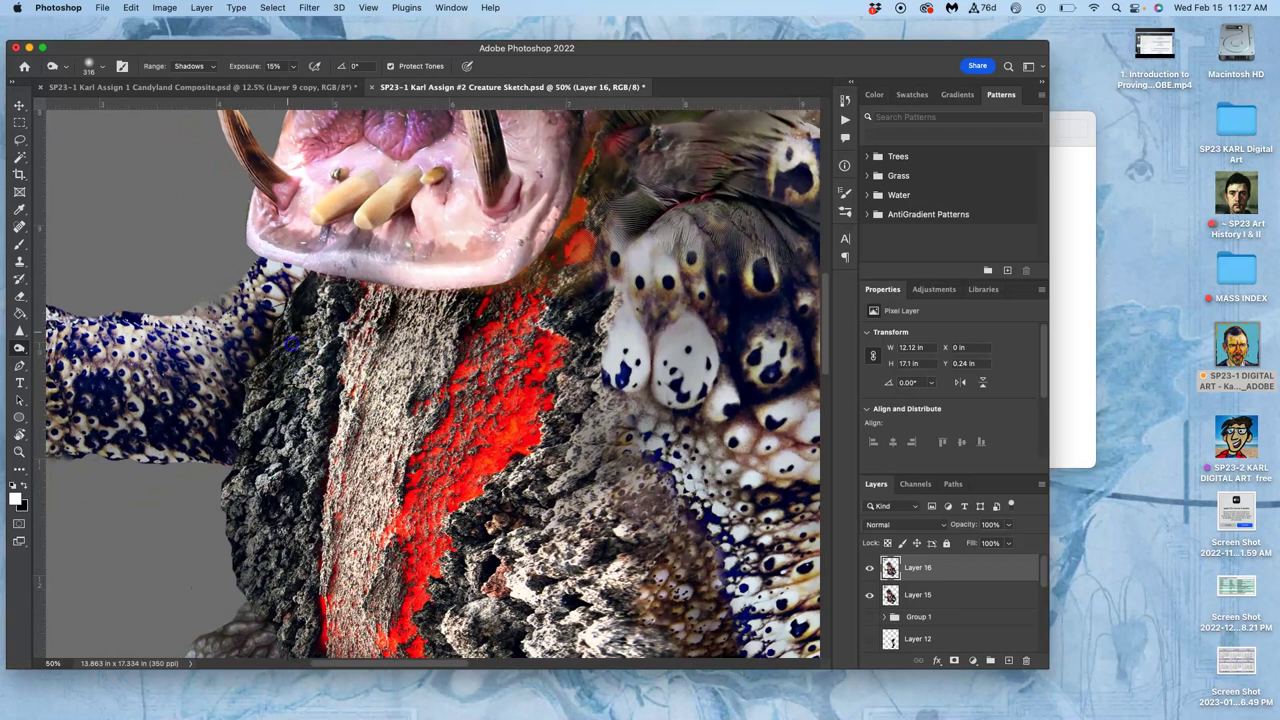
mouse_move(294, 395)
mouse_down()
mouse_move(393, 501)
mouse_move(478, 481)
mouse_move(483, 458)
mouse_move(540, 414)
mouse_move(616, 407)
mouse_move(643, 465)
mouse_move(642, 411)
mouse_move(677, 499)
mouse_move(641, 374)
mouse_move(643, 442)
mouse_move(553, 546)
mouse_move(623, 437)
mouse_up()
Burn the shadows on the green neck and around the jaw and snout, working at 25% zoom.
key(super+minus)
key(super+minus)
mouse_move(515, 242)
mouse_down()
mouse_move(472, 211)
mouse_move(439, 233)
mouse_move(368, 245)
mouse_move(408, 245)
mouse_move(469, 213)
mouse_move(458, 262)
mouse_up()
scroll(480, 180, up, 5)
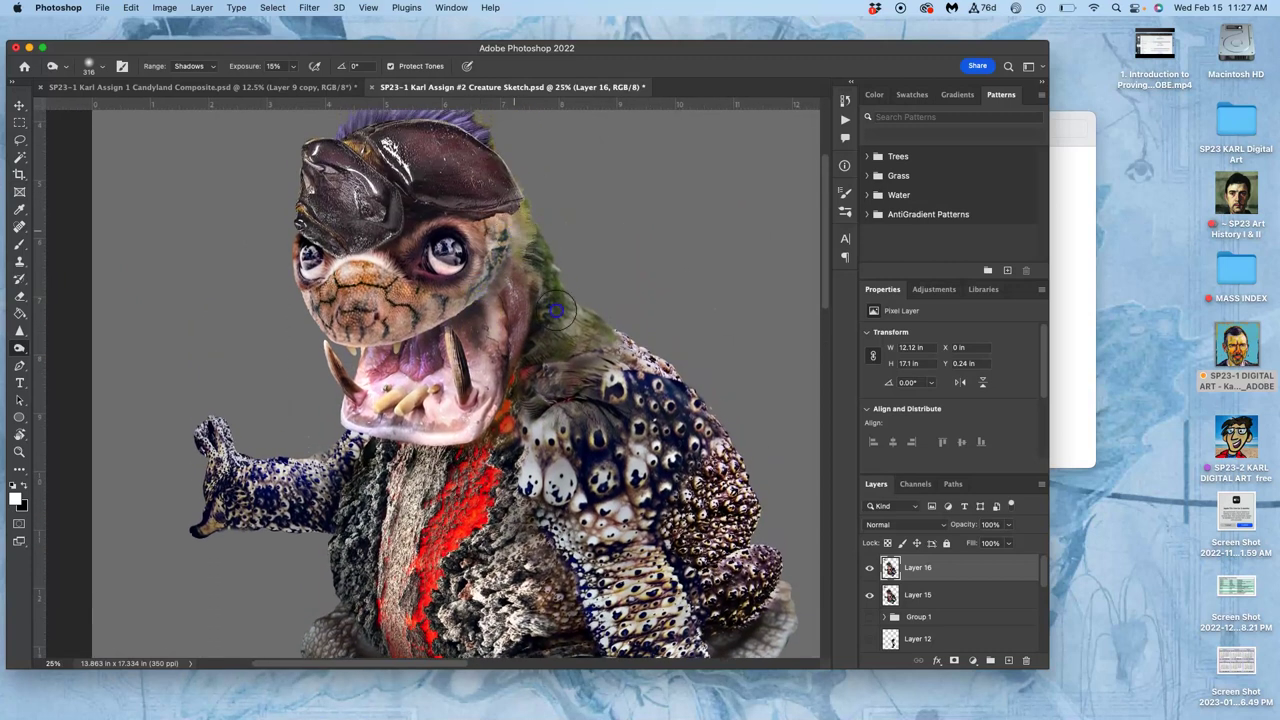
mouse_move(529, 425)
mouse_down()
mouse_move(492, 511)
mouse_move(575, 443)
mouse_move(622, 351)
mouse_move(677, 410)
mouse_move(580, 422)
mouse_move(591, 398)
mouse_move(529, 363)
mouse_move(529, 476)
mouse_move(500, 370)
mouse_move(361, 336)
mouse_move(380, 322)
mouse_move(415, 314)
mouse_up()
Burn the shadows on the creature's head around the eyes and the beetle shell, working at 66.7% zoom.
key(super+=)
key(super+=)
key(super+=)
drag(450, 249, 565, 517)
drag(548, 393, 556, 481)
mouse_move(503, 371)
mouse_down()
mouse_move(508, 335)
mouse_move(521, 343)
mouse_move(523, 393)
mouse_move(499, 397)
mouse_move(513, 293)
mouse_up()
scroll(511, 300, up, 5)
scroll(511, 300, right, 3)
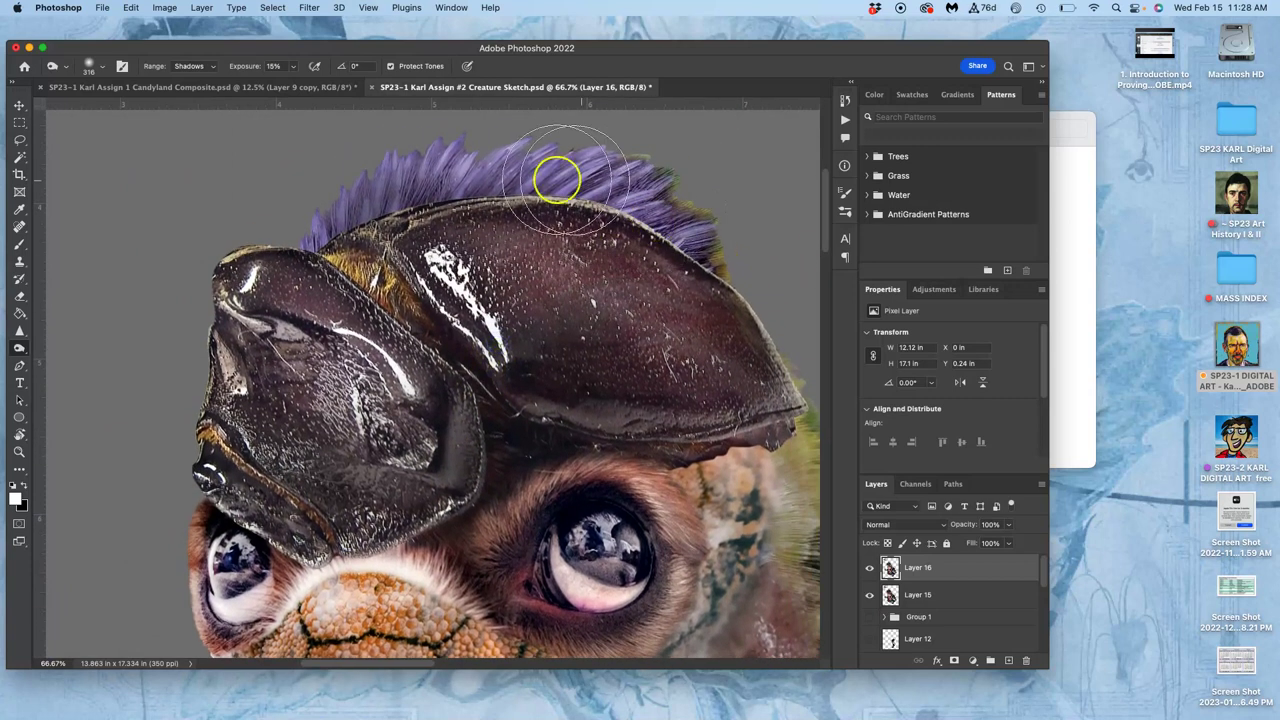
mouse_move(590, 160)
mouse_down()
mouse_move(699, 217)
mouse_move(670, 188)
mouse_move(396, 248)
mouse_move(397, 296)
mouse_move(552, 328)
mouse_up()
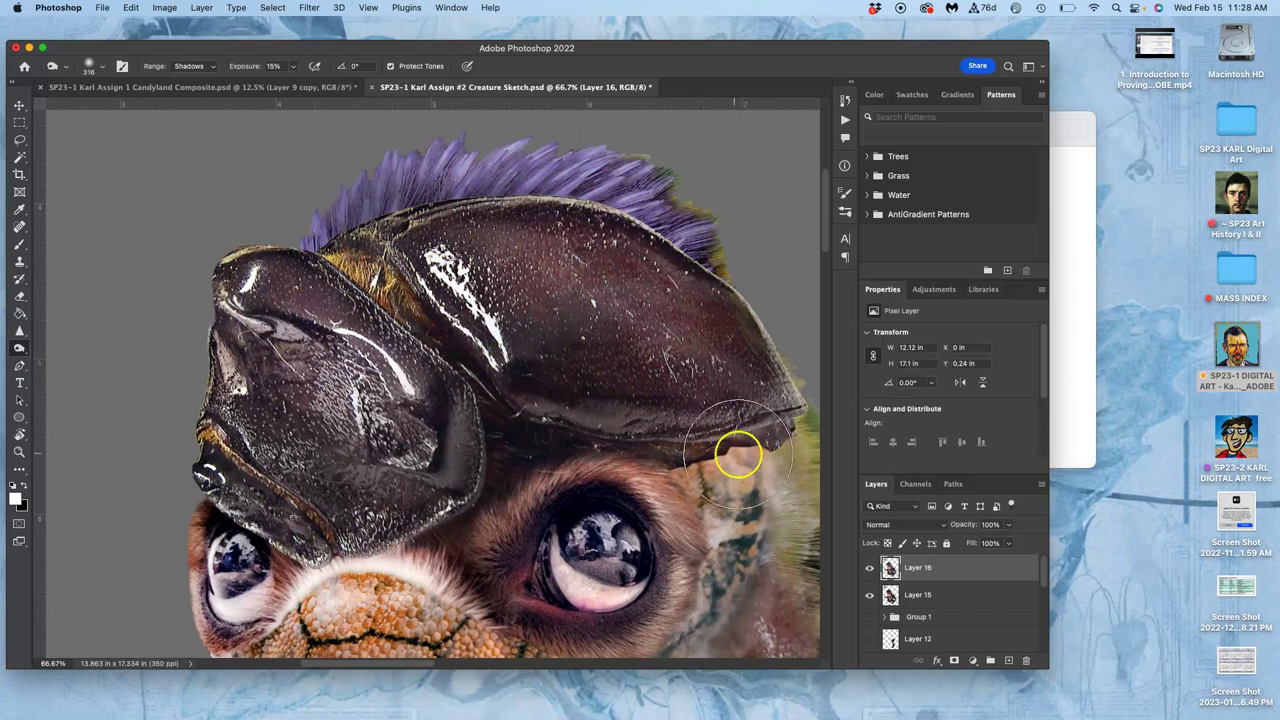
Add a new layer above Layer 16, name it CLONE STAMP and give it a red colour label.
click(1008, 660)
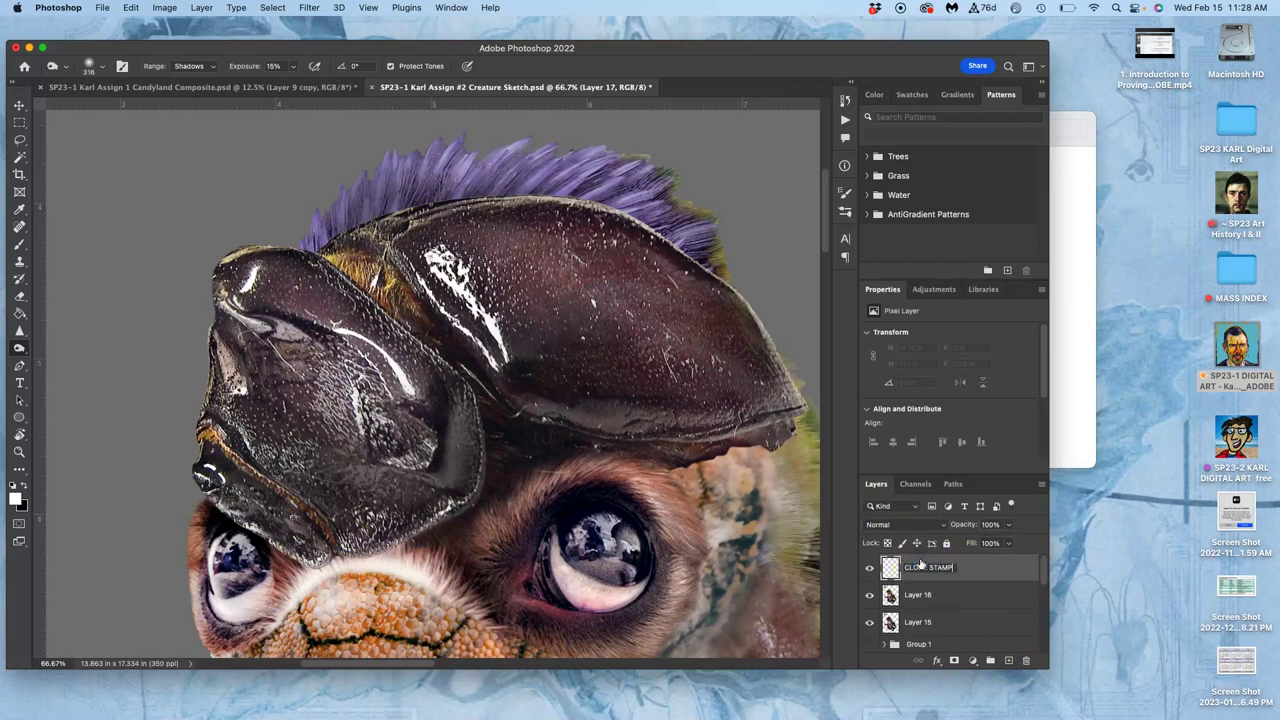
click(781, 374)
click(973, 565)
click(869, 567)
right_click(869, 567)
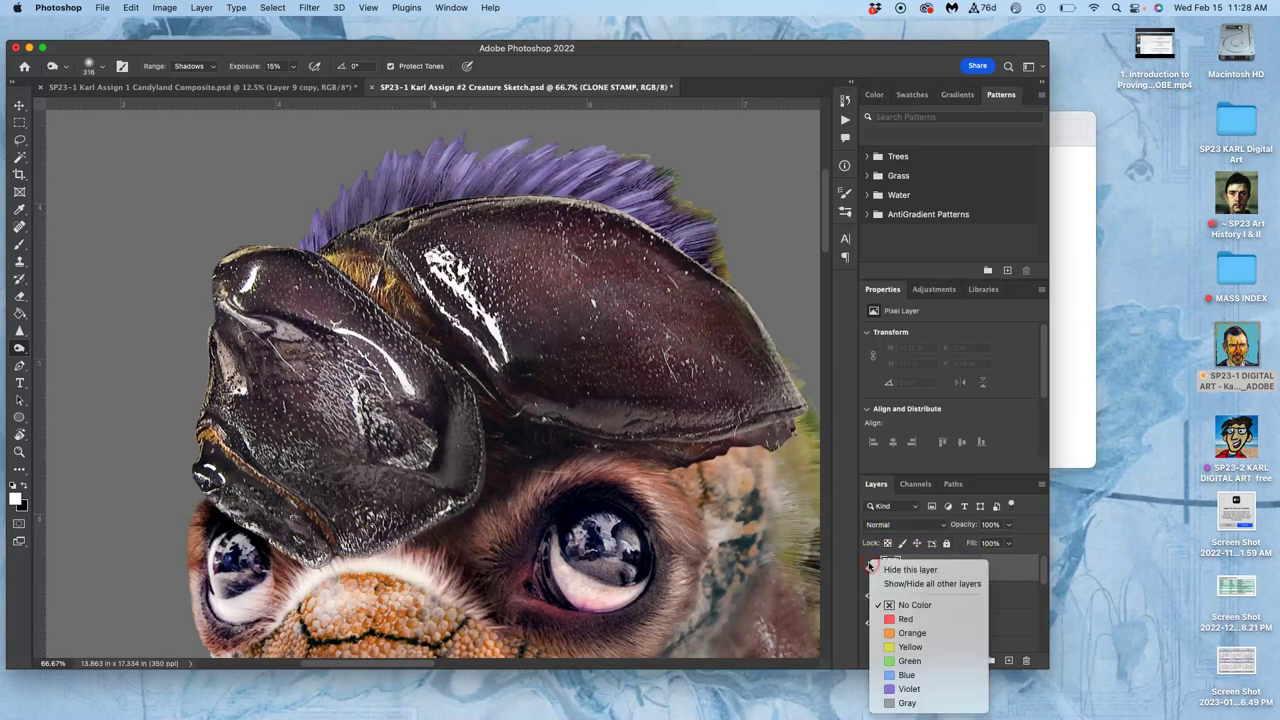
click(883, 620)
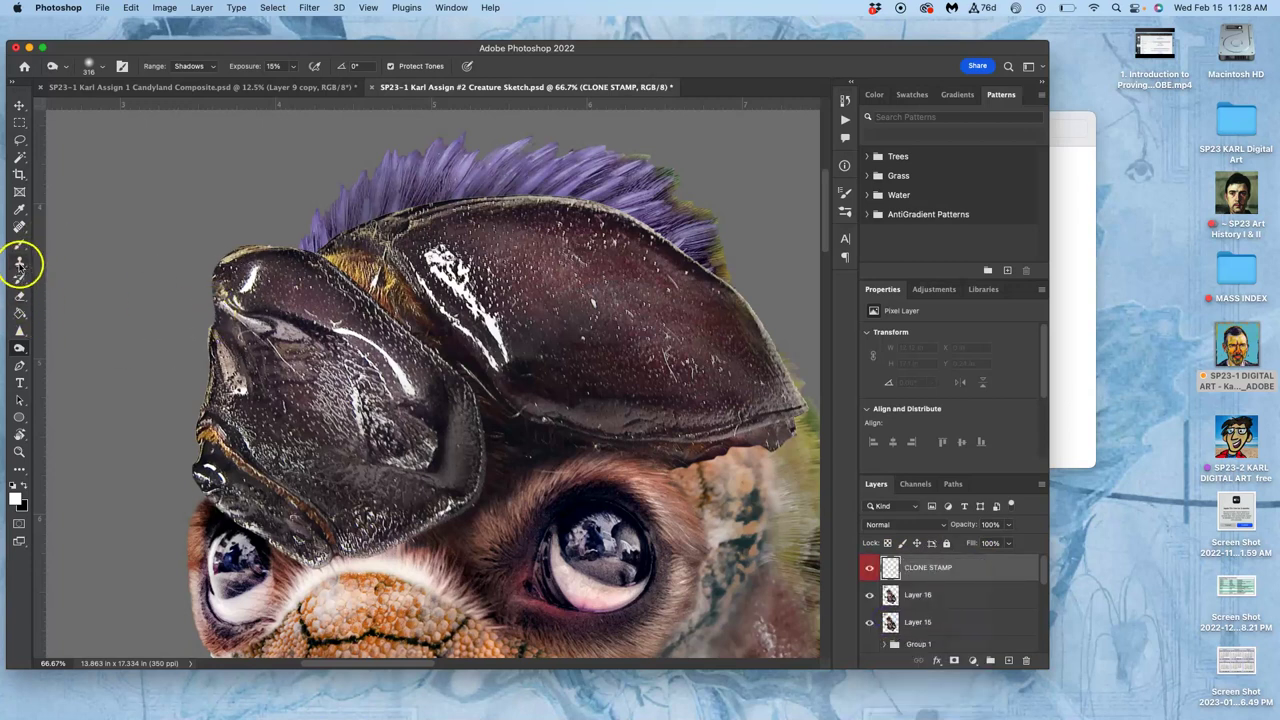
Activate the Clone Stamp tool with its sampling set to All Layers.
click(19, 263)
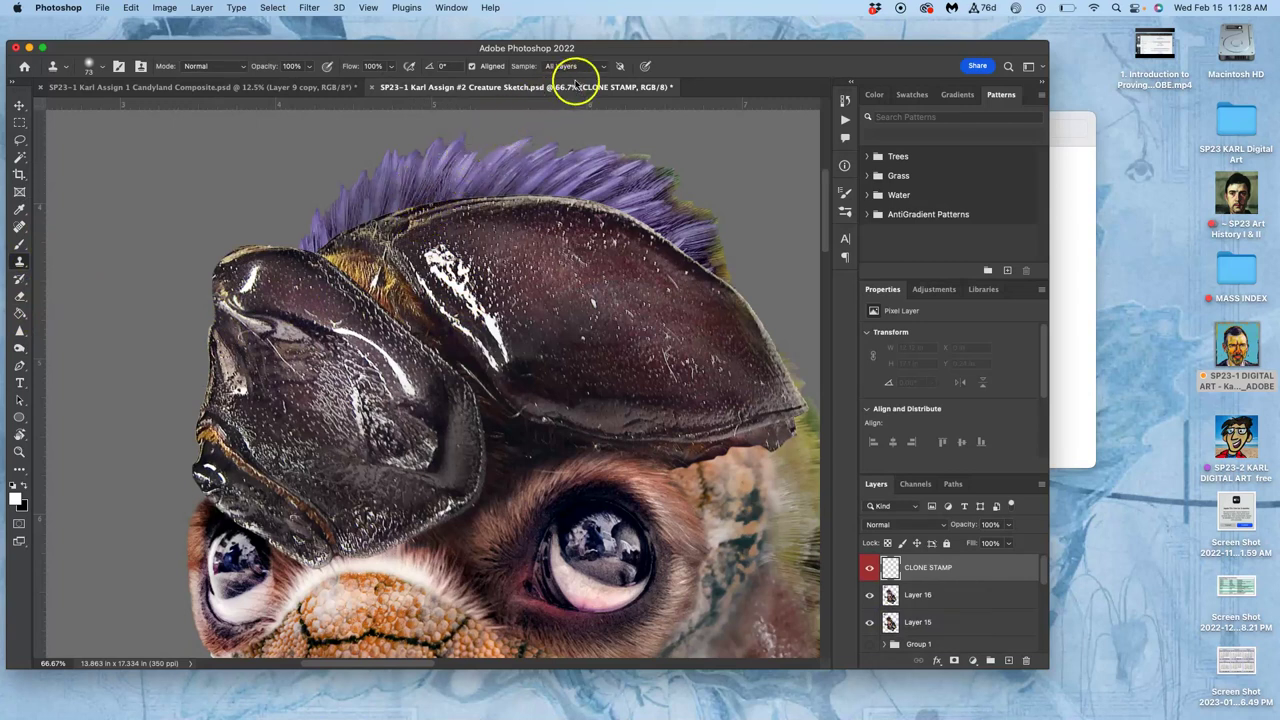
click(565, 66)
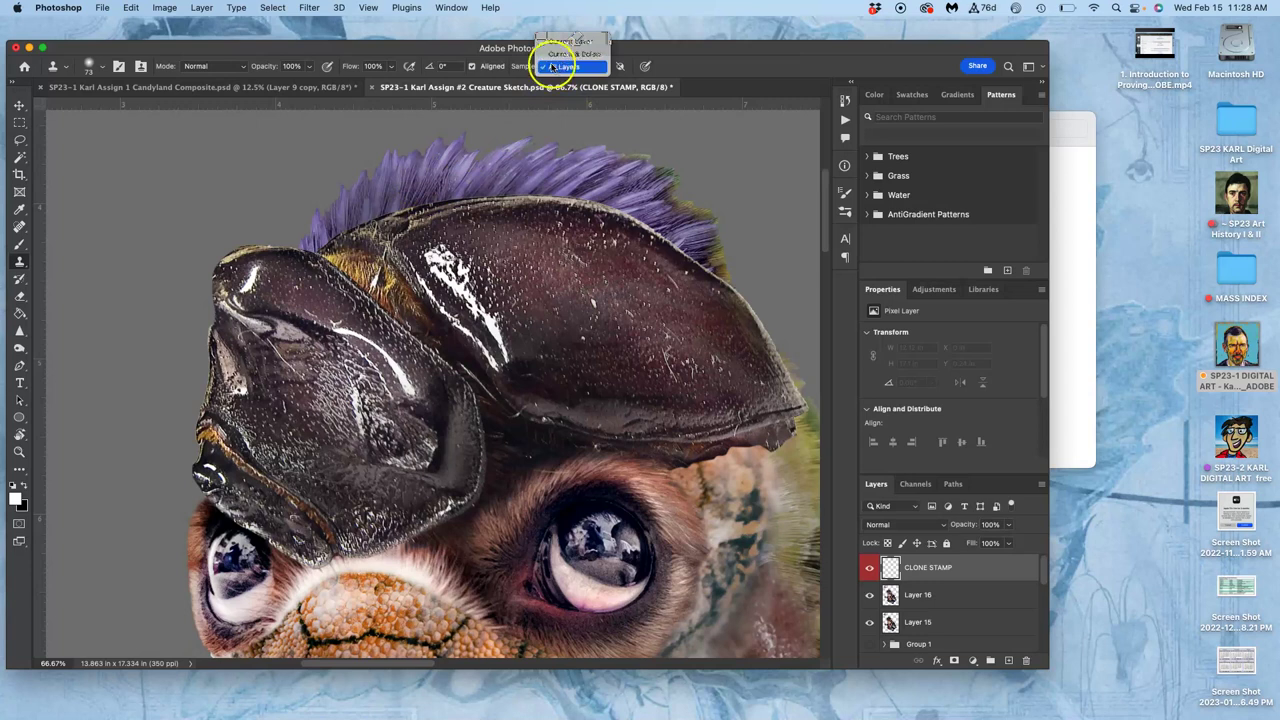
click(558, 67)
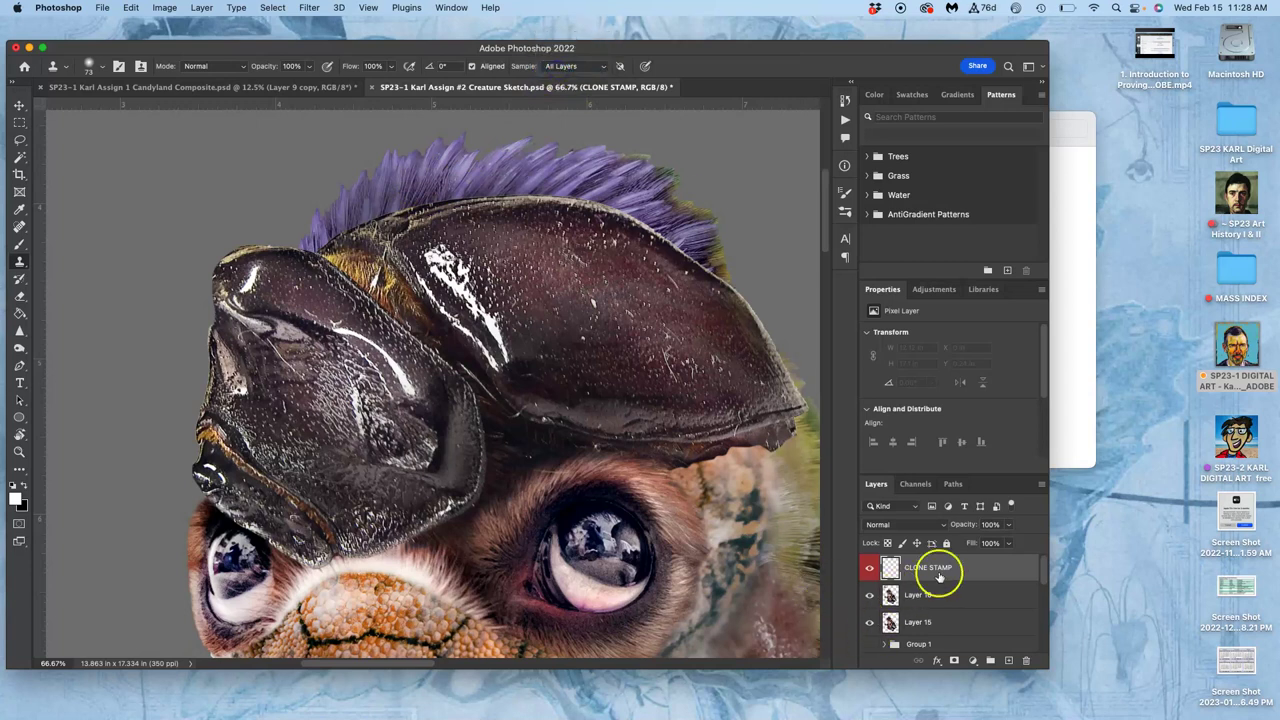
Hide the Background layer so that only the creature remains over transparency.
drag(1043, 563, 1035, 640)
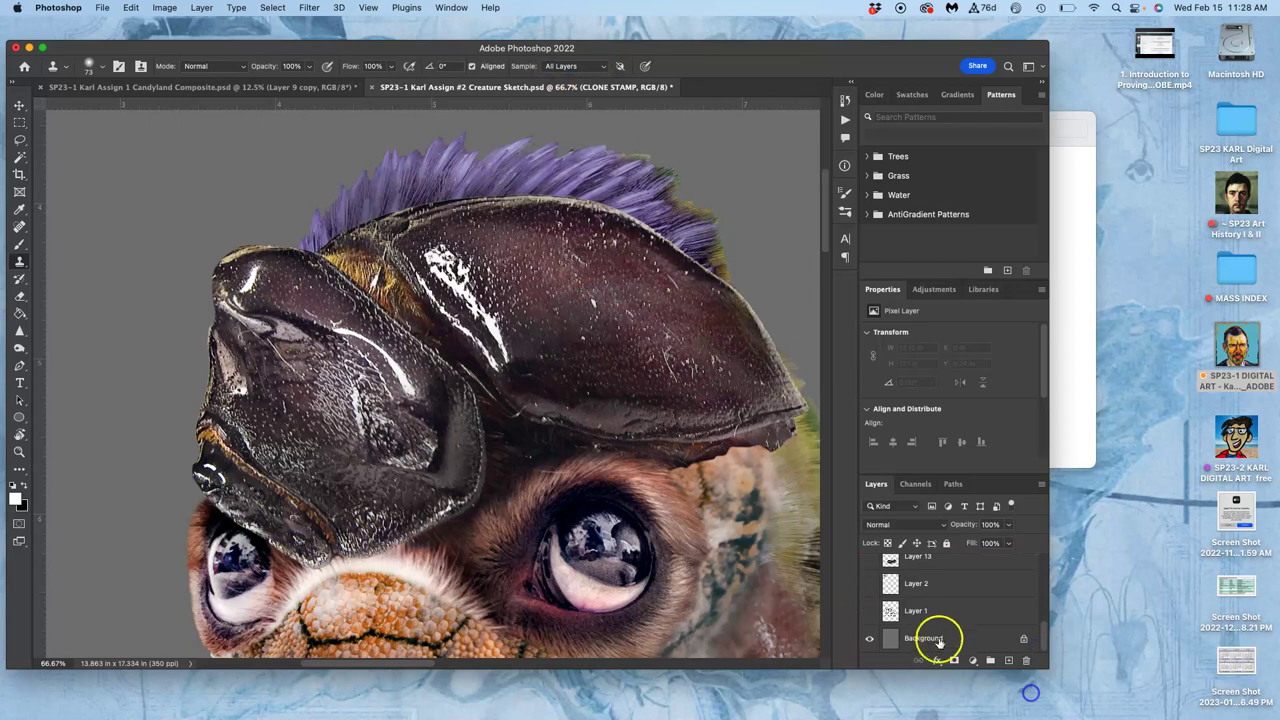
click(869, 638)
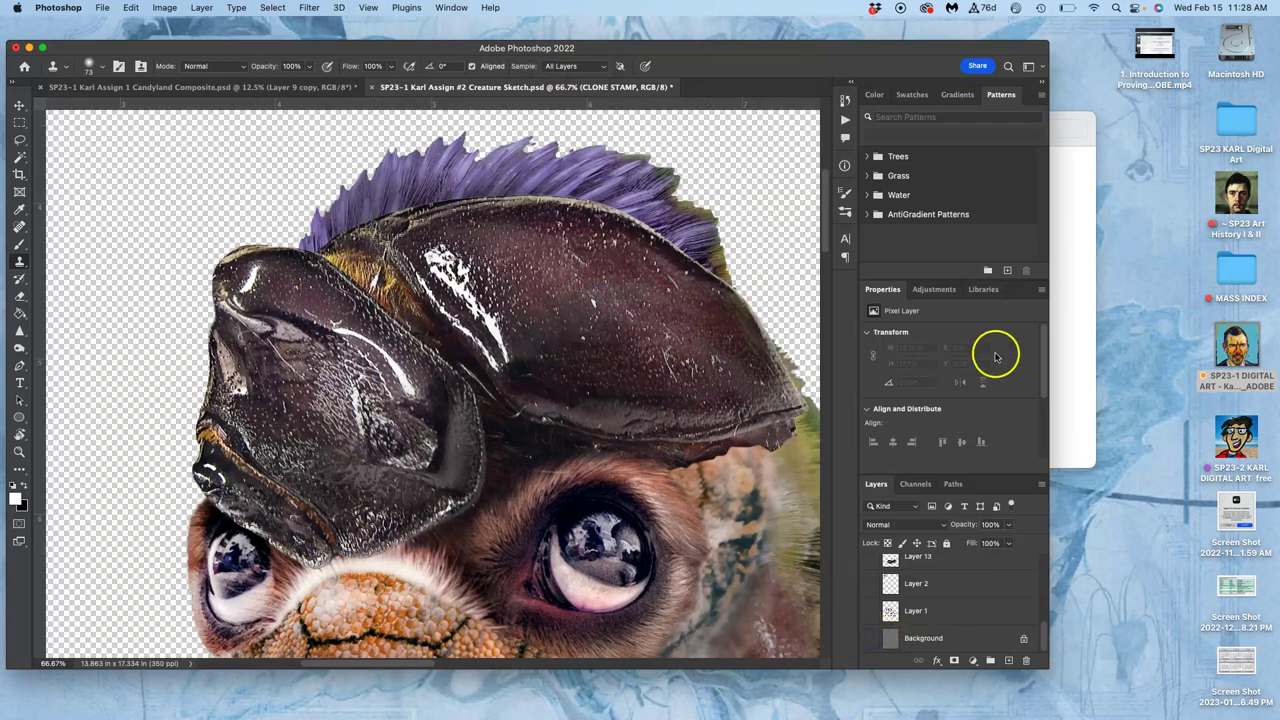
drag(1045, 634, 1050, 611)
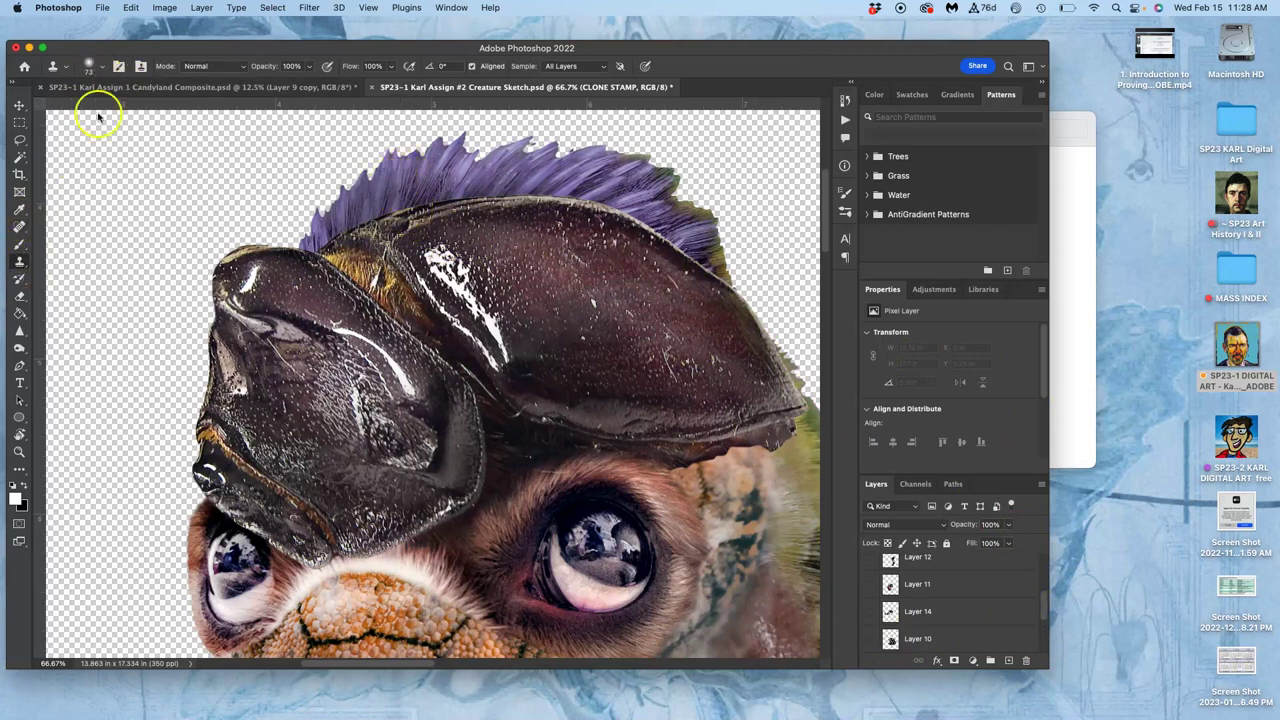
Clone purple crest fur along the front upper edge of the large shell with the 73 px brush at 100% opacity.
click(100, 66)
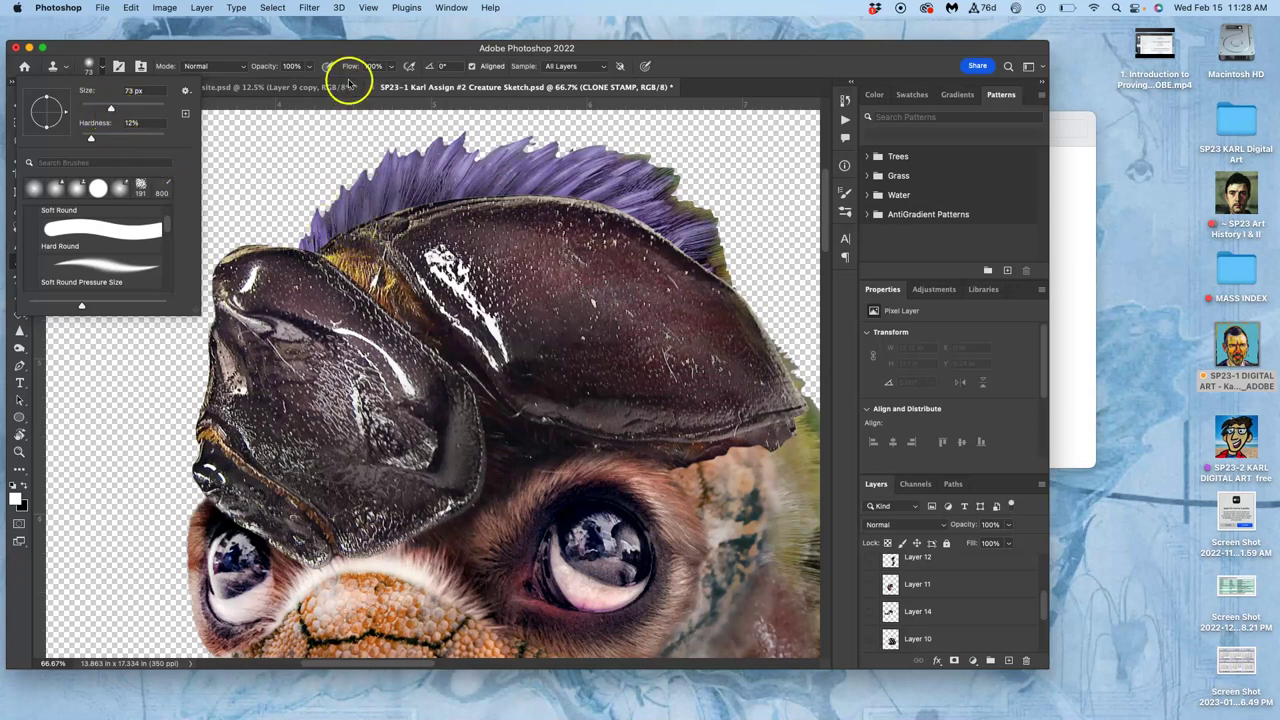
click(389, 190)
drag(371, 218, 394, 186)
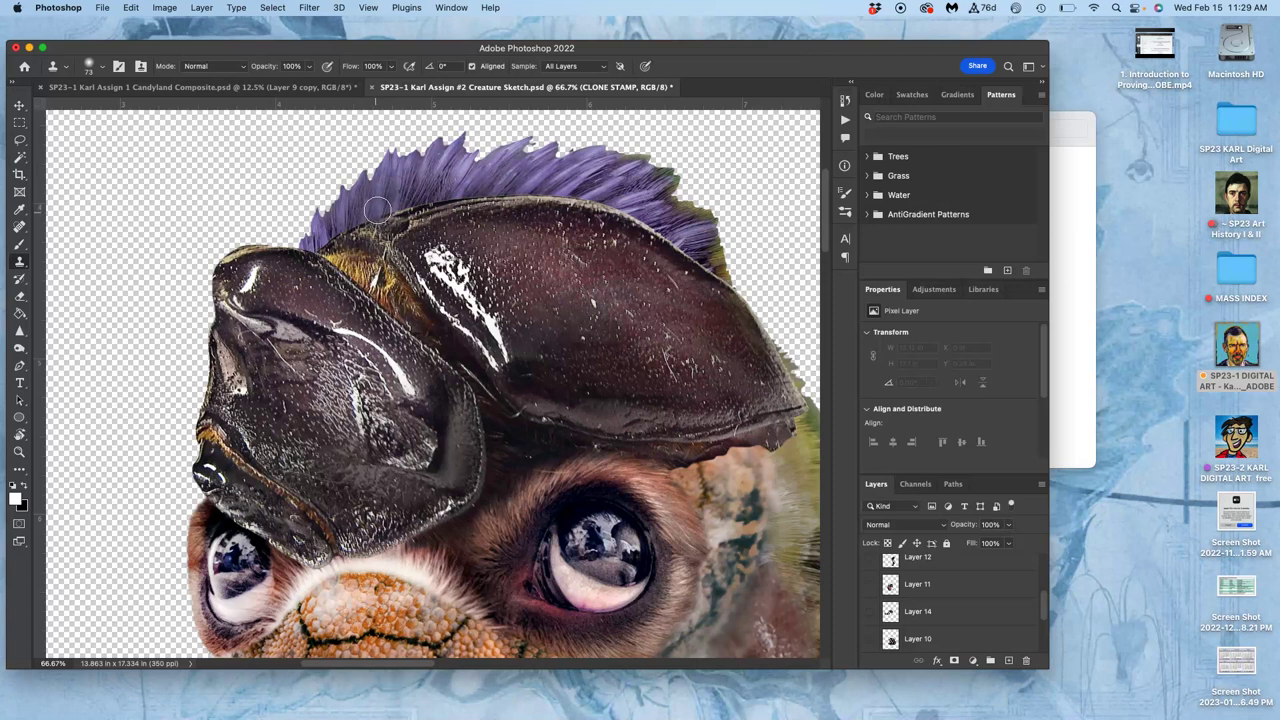
mouse_move(354, 213)
mouse_down()
mouse_move(325, 244)
mouse_move(345, 234)
mouse_move(349, 246)
mouse_up()
alt+click(373, 202)
click(349, 240)
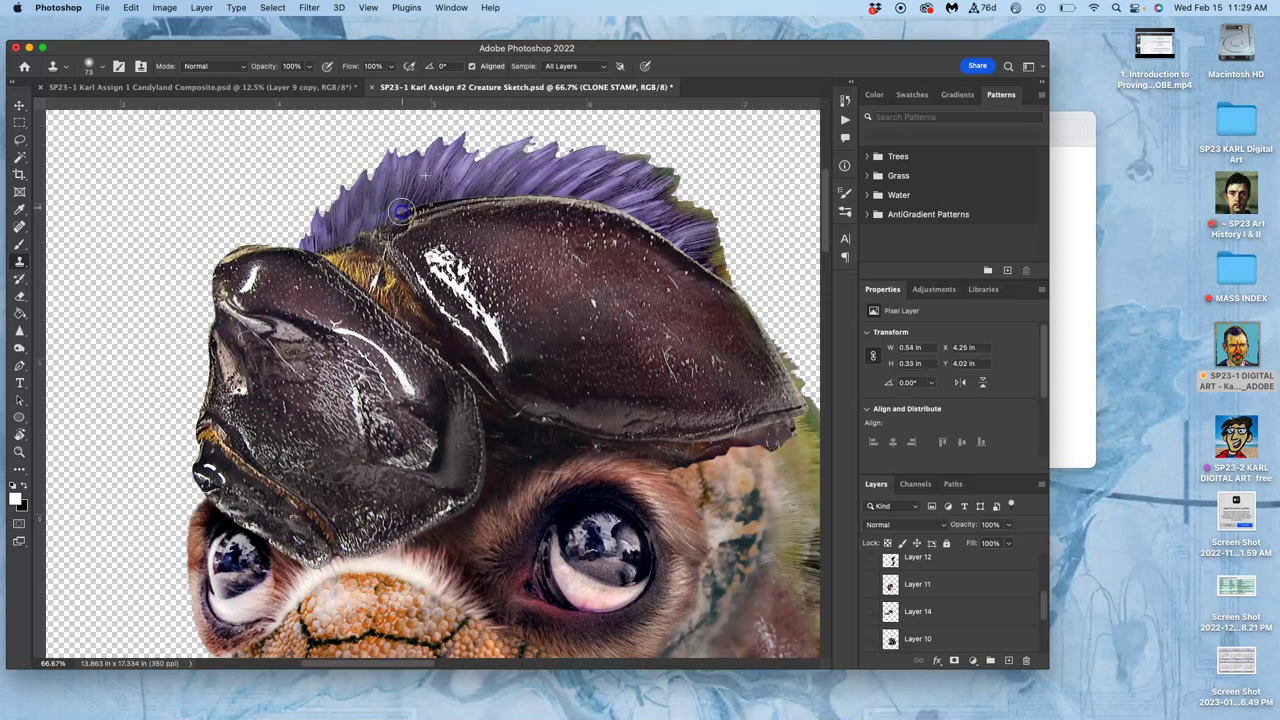
drag(401, 212, 414, 208)
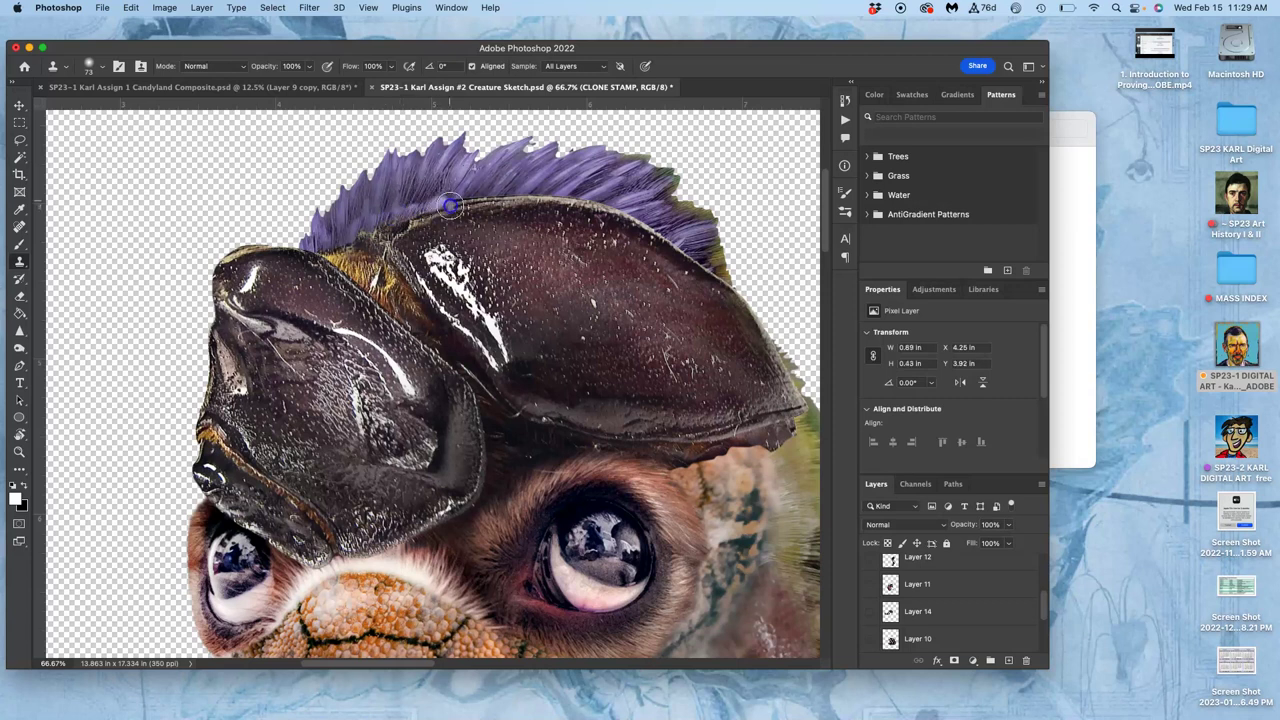
alt+click(433, 183)
drag(451, 198, 399, 193)
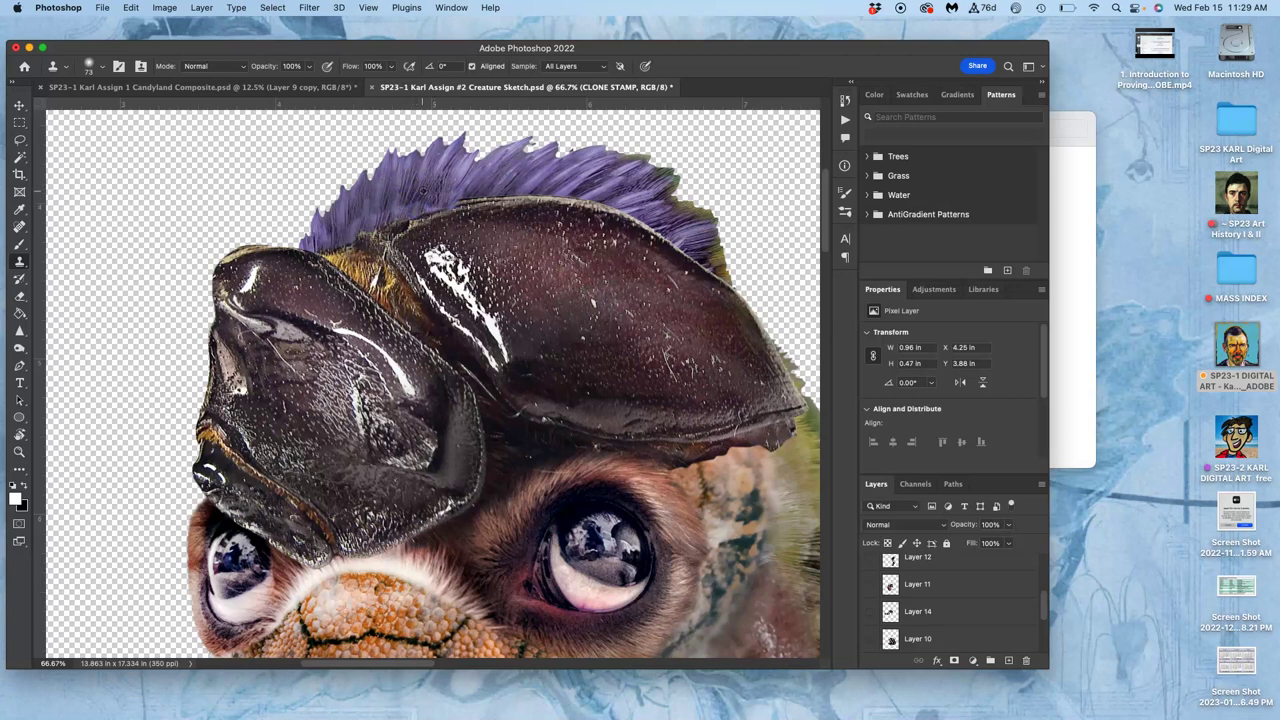
drag(472, 199, 489, 197)
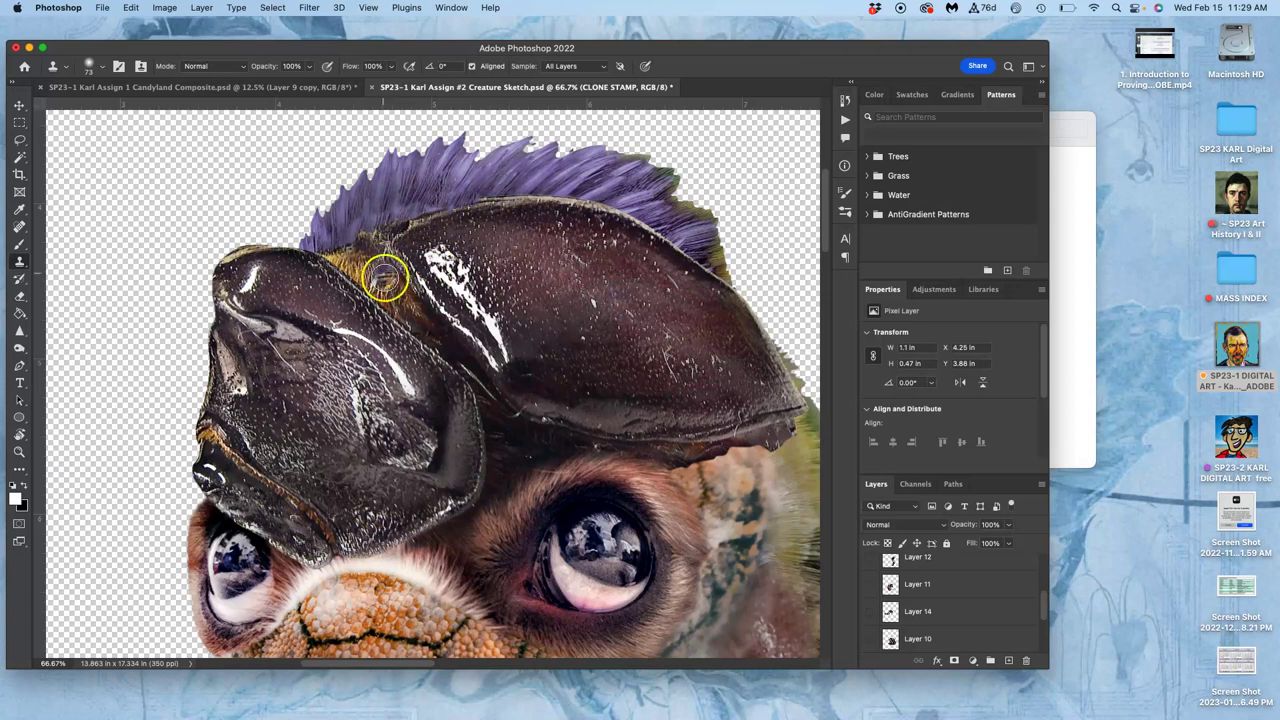
Clone purple crest fur down into the golden gap between the two shell parts.
drag(410, 201, 436, 180)
mouse_move(370, 245)
mouse_down()
mouse_move(343, 243)
mouse_move(443, 183)
mouse_up()
mouse_move(382, 236)
mouse_down()
mouse_move(370, 253)
mouse_move(451, 189)
mouse_move(420, 234)
mouse_move(376, 255)
mouse_up()
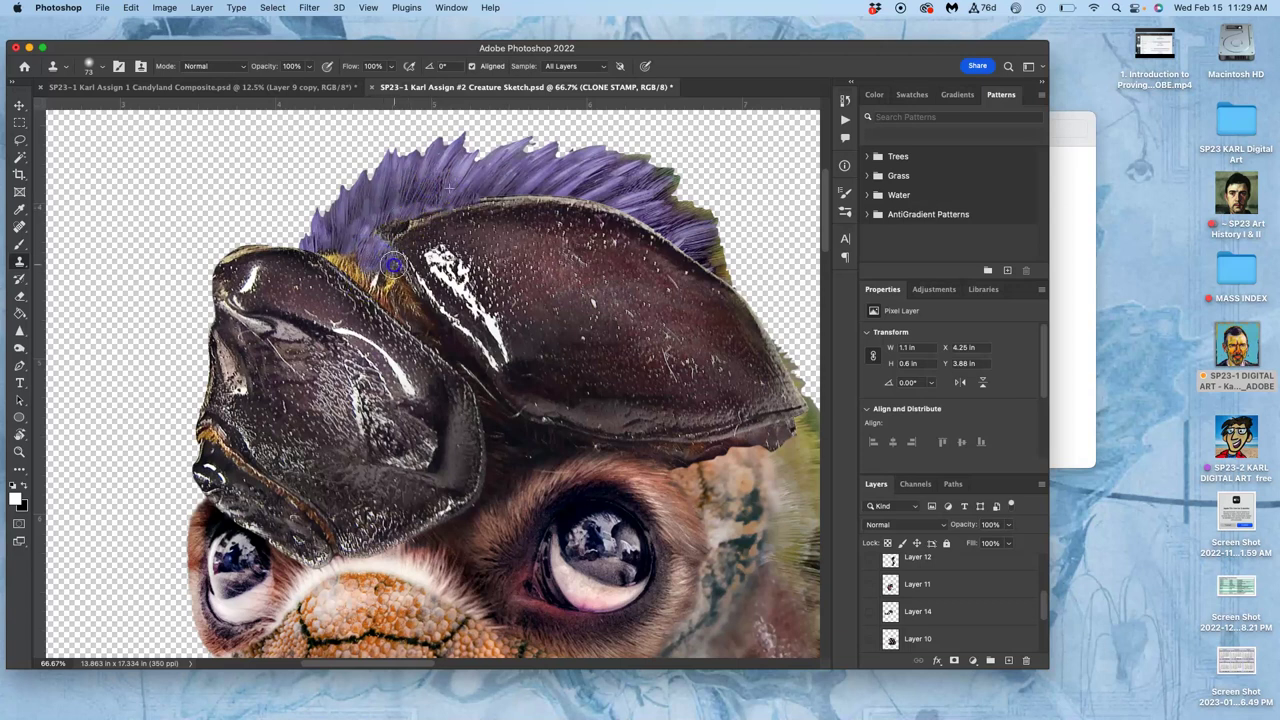
drag(423, 186, 383, 235)
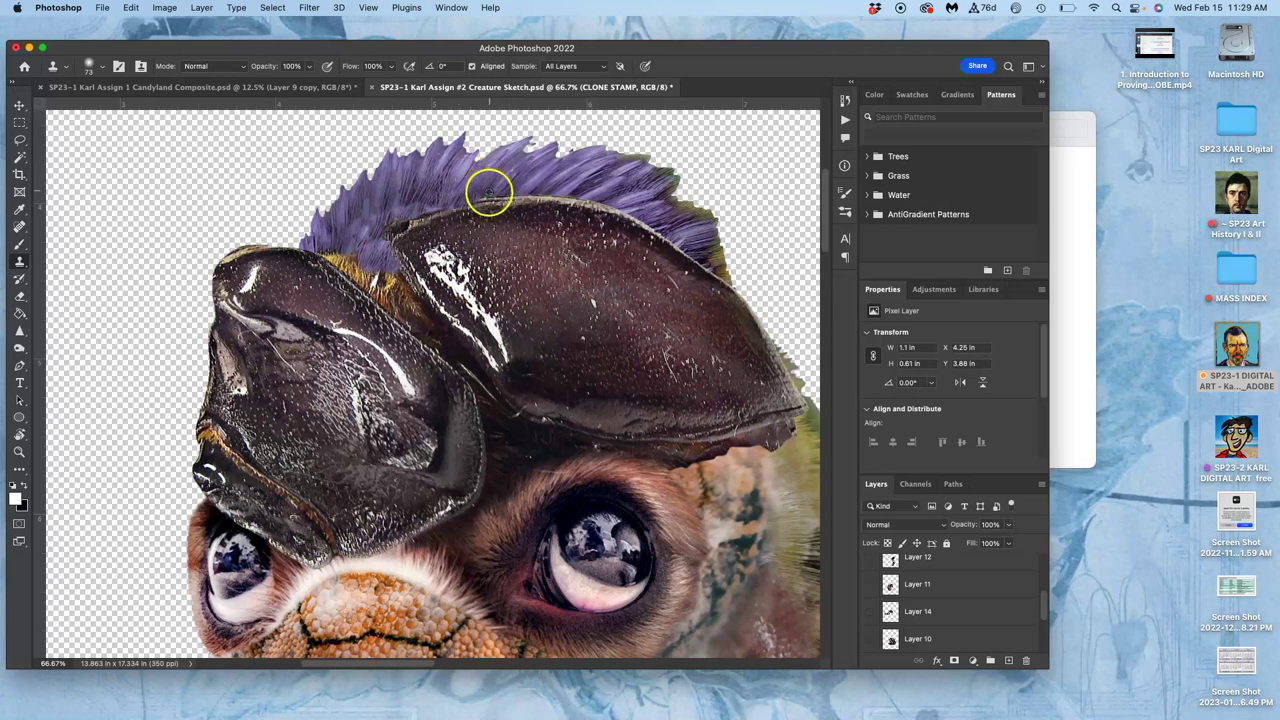
drag(488, 192, 441, 188)
mouse_move(376, 237)
mouse_down()
mouse_move(379, 200)
mouse_move(338, 241)
mouse_up()
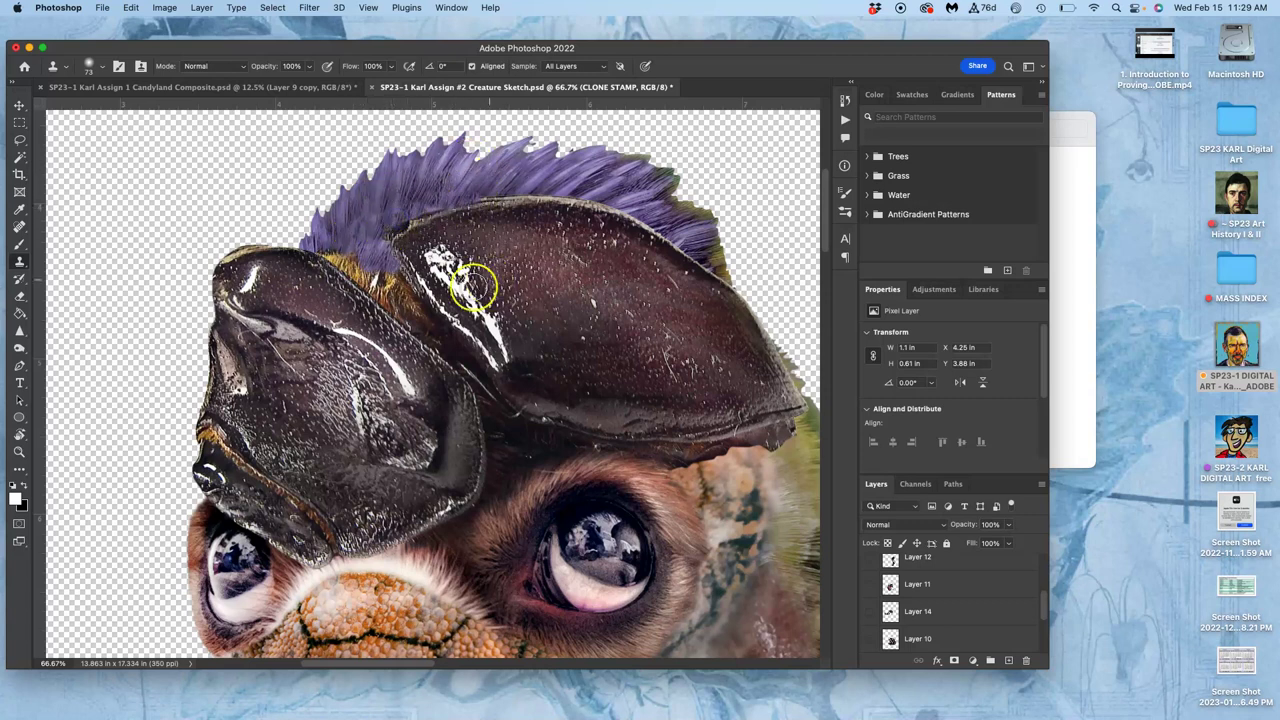
mouse_move(338, 257)
mouse_down()
mouse_move(430, 355)
mouse_move(411, 302)
mouse_move(392, 290)
mouse_move(409, 291)
mouse_move(420, 316)
mouse_move(400, 277)
mouse_up()
Set the Clone Stamp opacity to 40% and blend purple fur over the remaining golden hair between the shell parts.
click(310, 66)
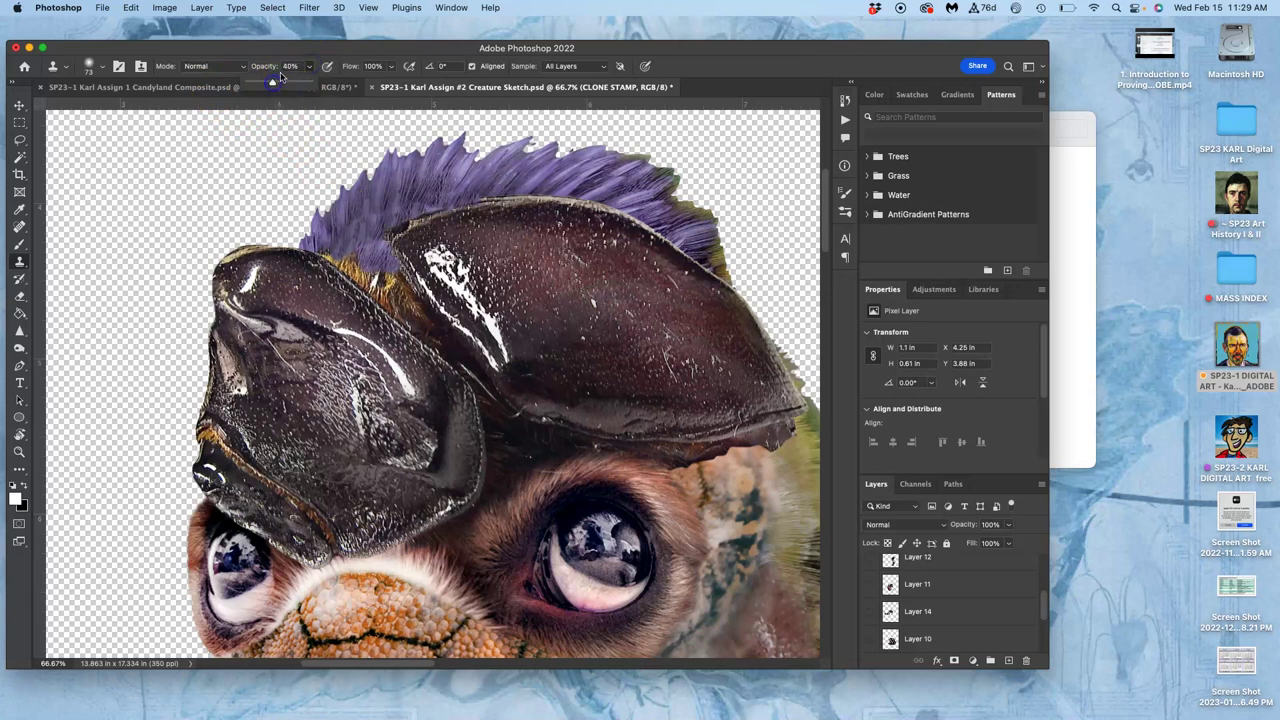
click(353, 258)
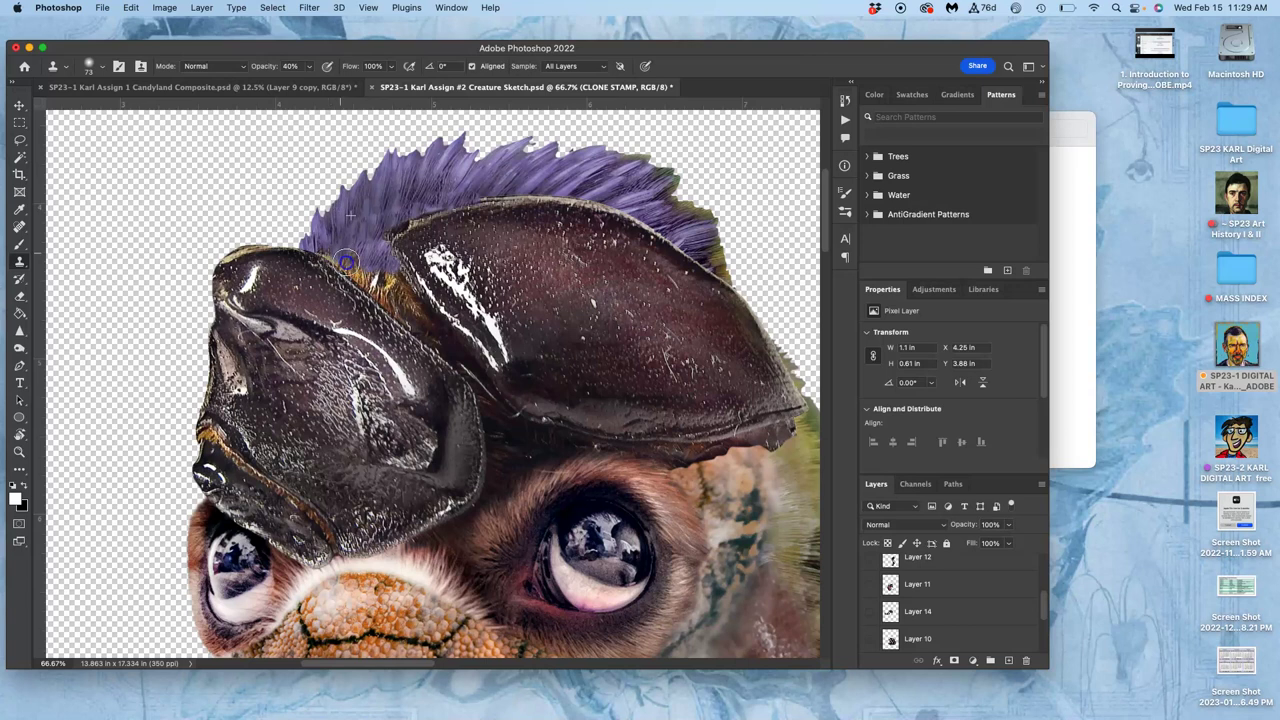
alt+click(371, 216)
mouse_move(370, 231)
mouse_down()
mouse_move(401, 292)
mouse_move(387, 280)
mouse_move(389, 291)
mouse_move(412, 309)
mouse_move(326, 247)
mouse_move(351, 265)
mouse_move(416, 188)
mouse_move(360, 280)
mouse_move(330, 250)
mouse_move(430, 300)
mouse_up()
alt+click(400, 192)
alt+click(419, 189)
Clone purple fur from the crest over the pale rim along the large shell's upper edge.
alt+click(500, 200)
alt+click(604, 192)
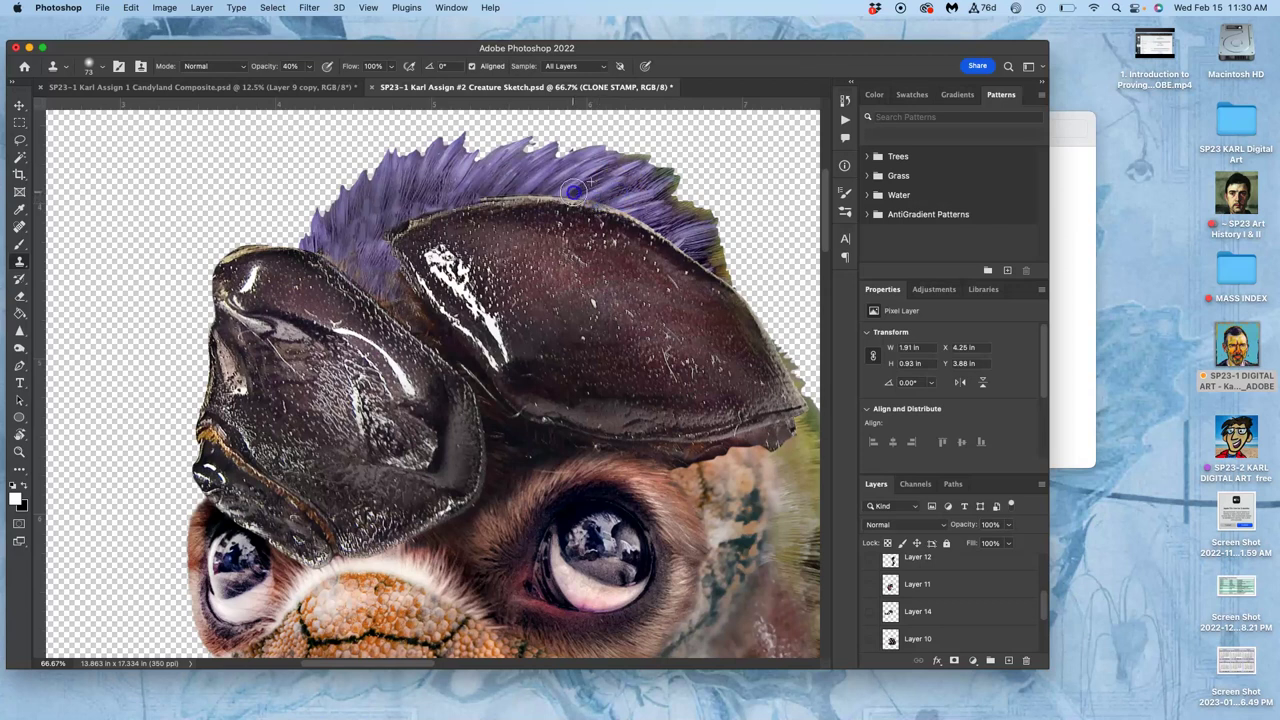
mouse_move(530, 188)
mouse_down()
mouse_move(482, 196)
mouse_move(498, 199)
mouse_up()
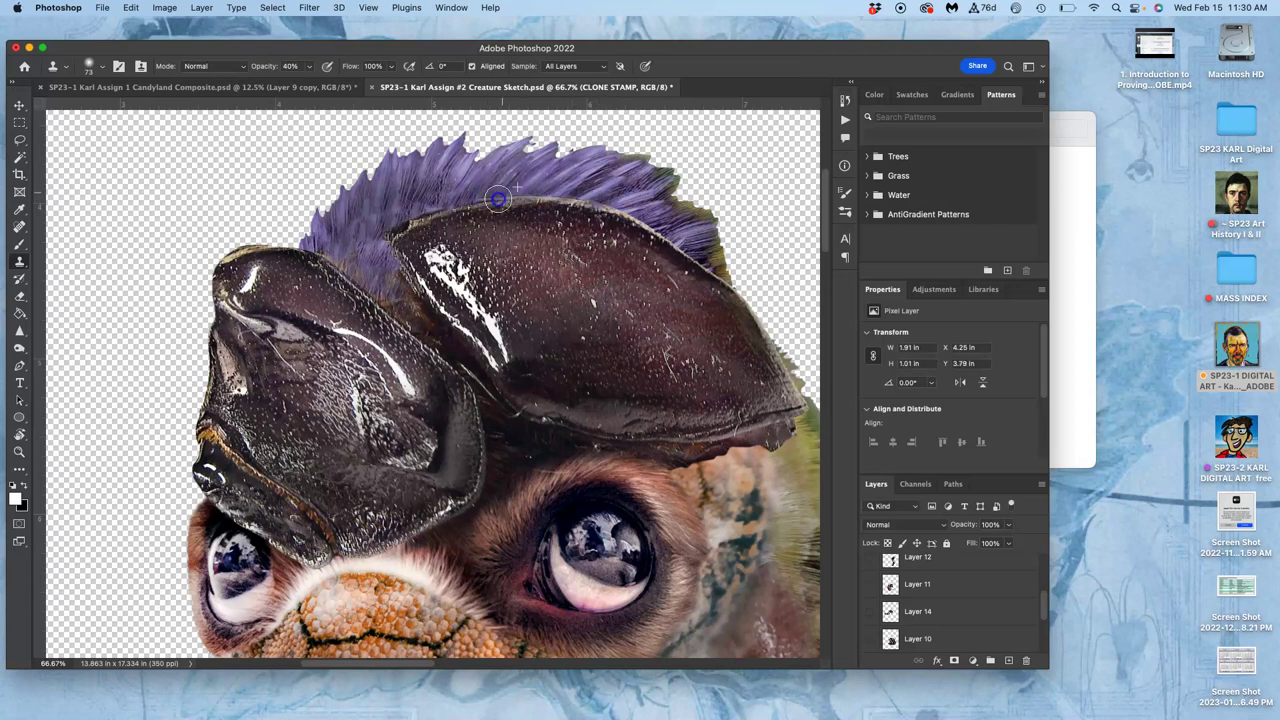
click(597, 185)
click(552, 194)
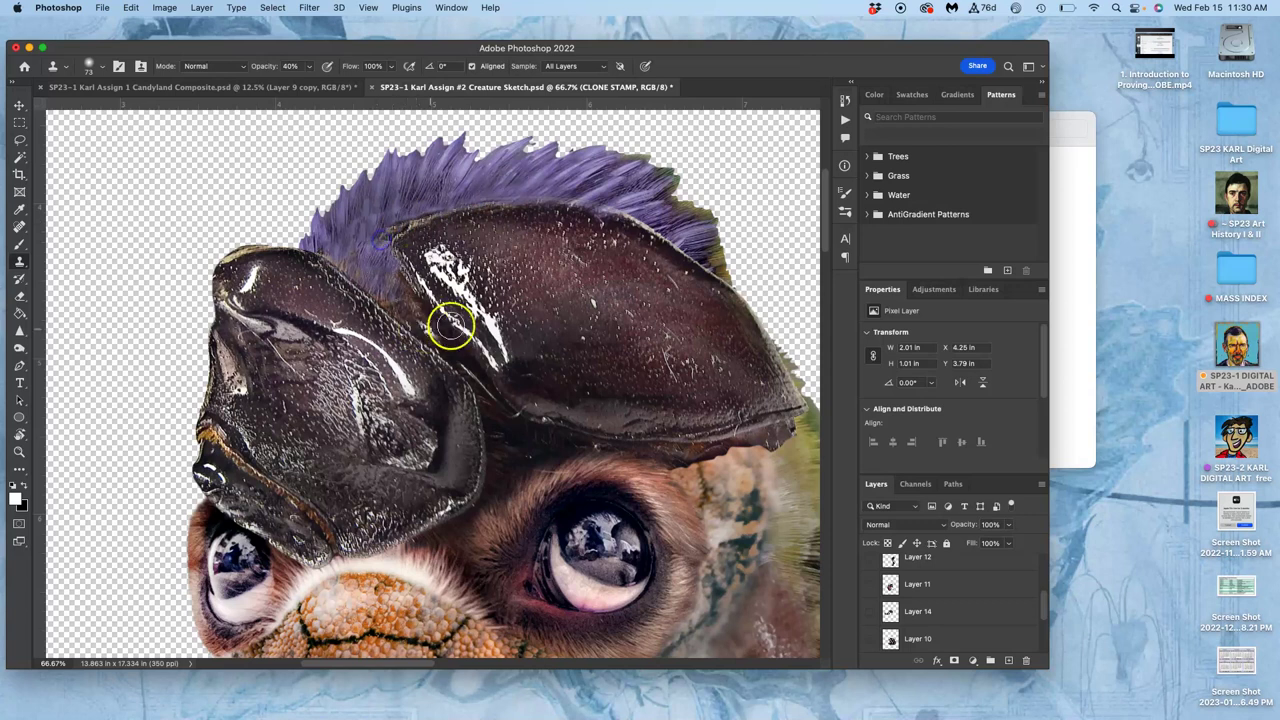
drag(693, 237, 703, 271)
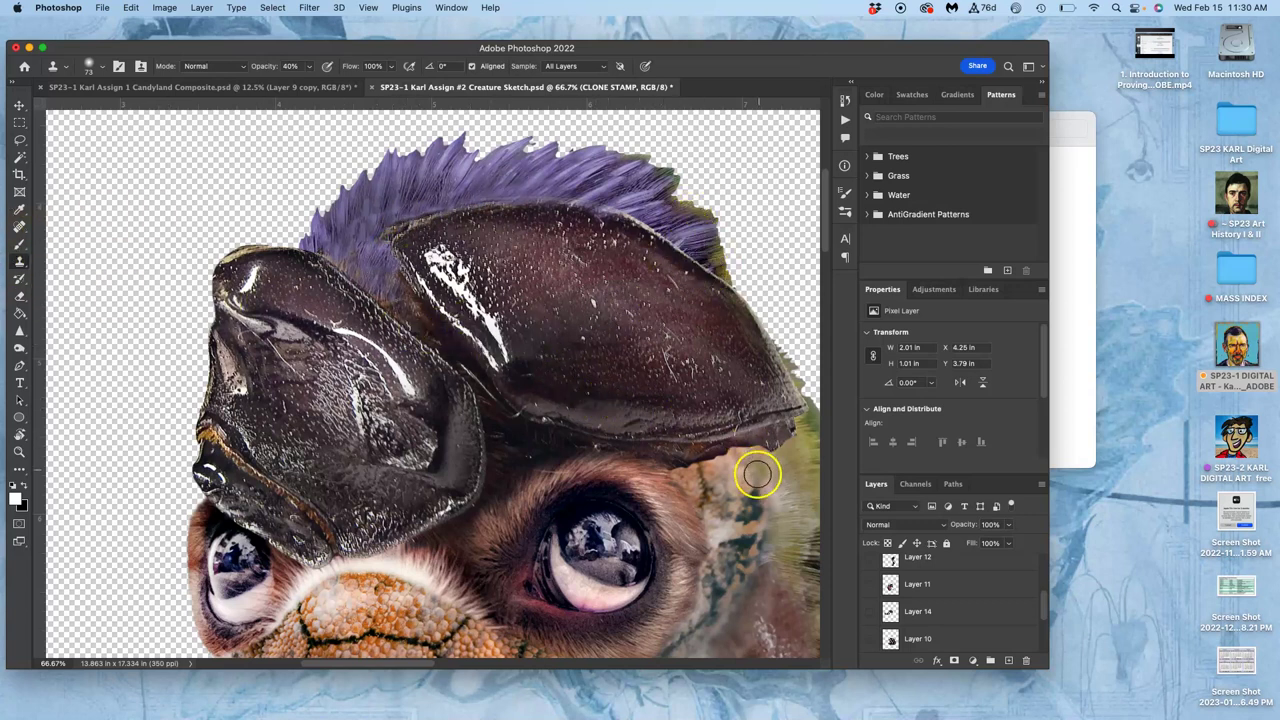
Clone the fur and spotted skin over the large shell's ragged lower edge, and touch up the crest beside the shell's front tip.
alt+click(688, 488)
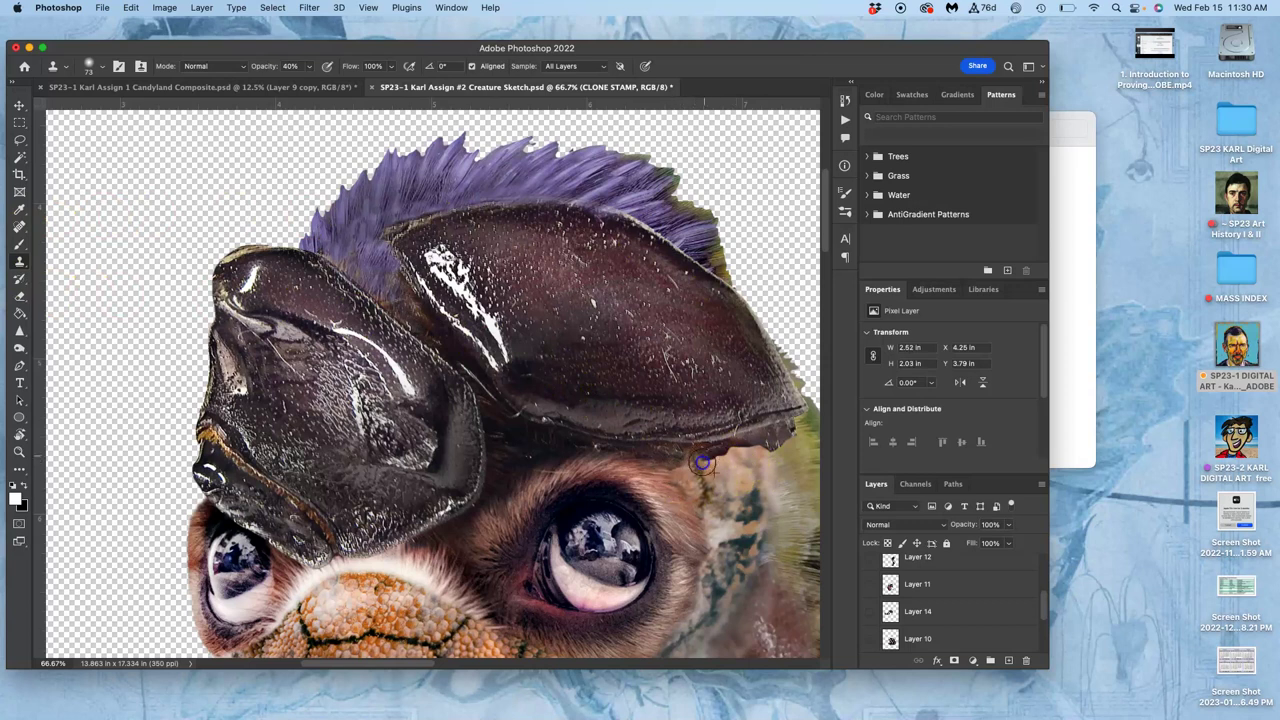
mouse_move(713, 461)
mouse_down()
mouse_move(764, 452)
mouse_move(783, 430)
mouse_move(779, 451)
mouse_up()
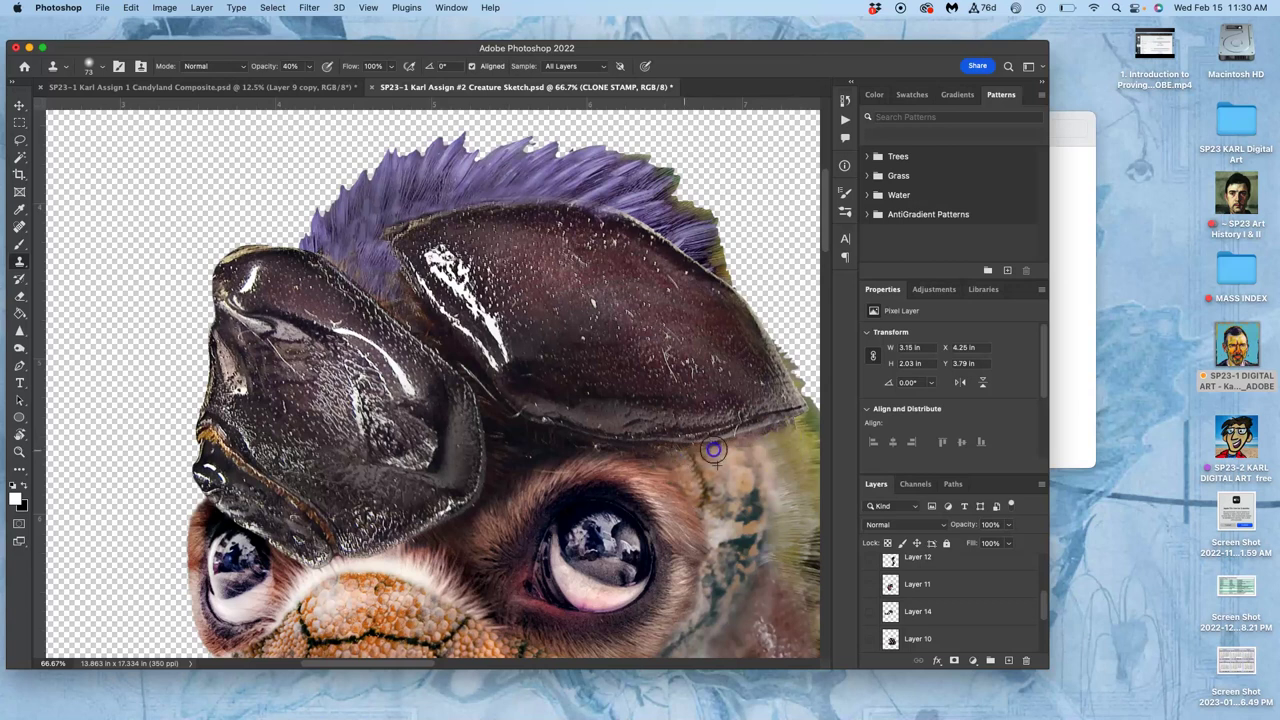
mouse_move(800, 421)
mouse_down()
mouse_move(764, 483)
mouse_move(790, 436)
mouse_move(732, 431)
mouse_move(695, 408)
mouse_move(724, 409)
mouse_move(712, 378)
mouse_move(705, 395)
mouse_move(613, 427)
mouse_move(599, 497)
mouse_move(564, 453)
mouse_move(571, 413)
mouse_move(626, 440)
mouse_up()
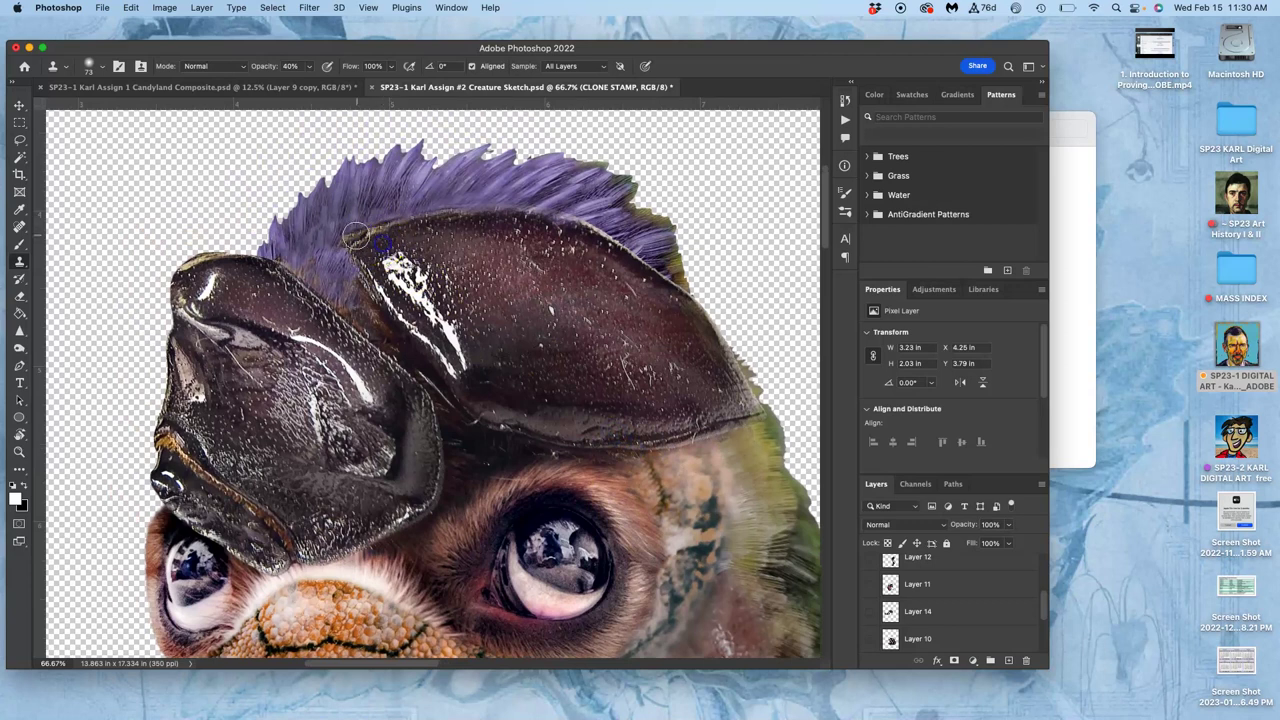
mouse_move(341, 259)
mouse_down()
mouse_move(369, 206)
mouse_move(369, 223)
mouse_up()
Hide Layer 15 and select the transparent area around the creature on Layer 16 with the Magic Wand.
drag(1043, 606, 1040, 543)
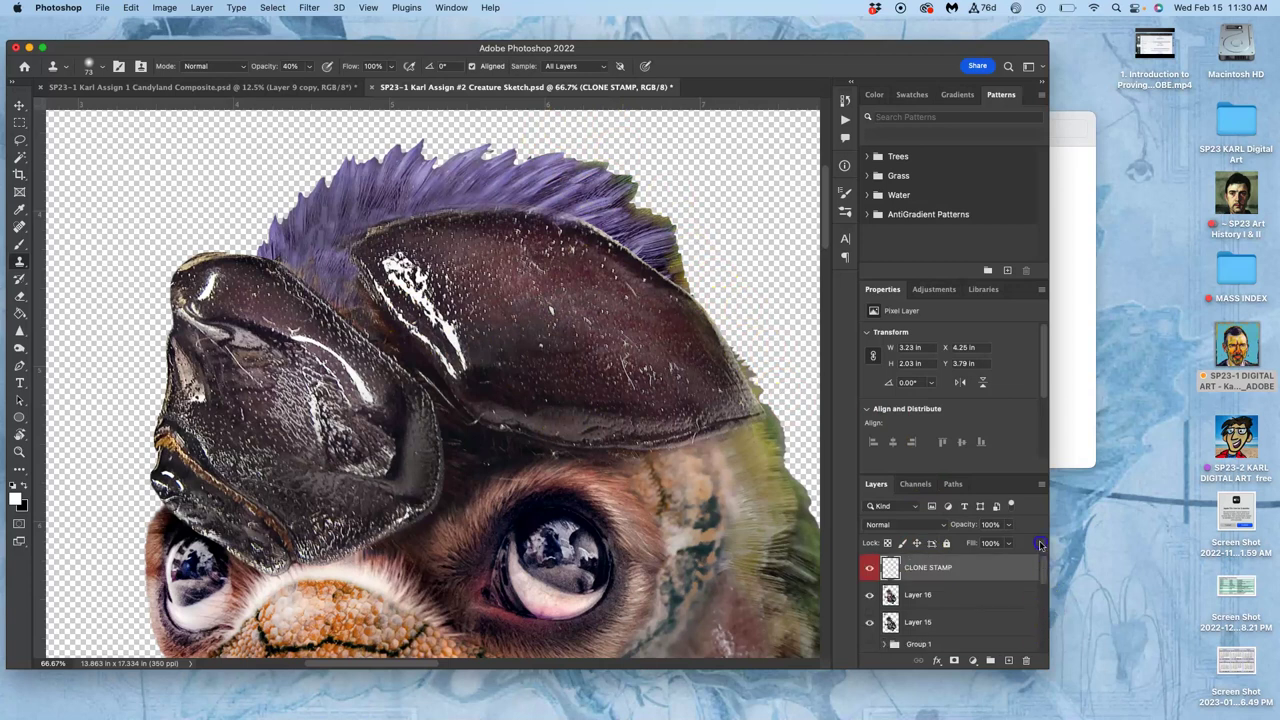
click(958, 596)
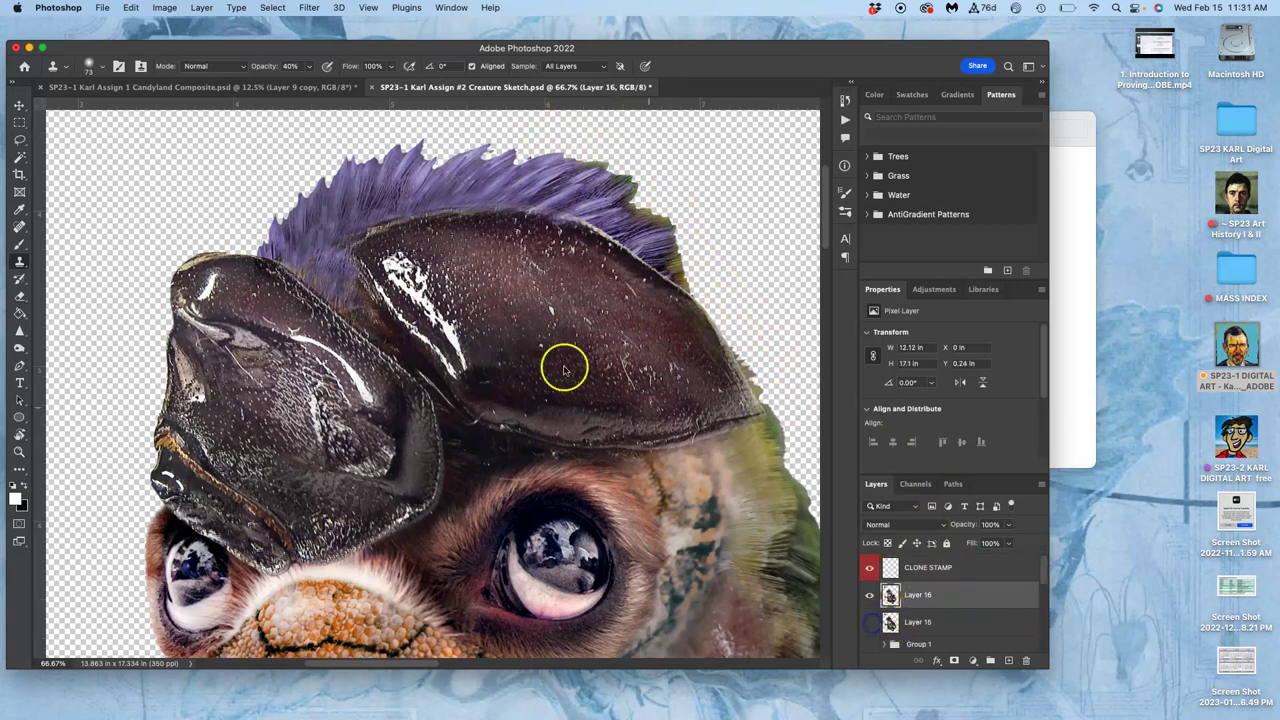
click(19, 139)
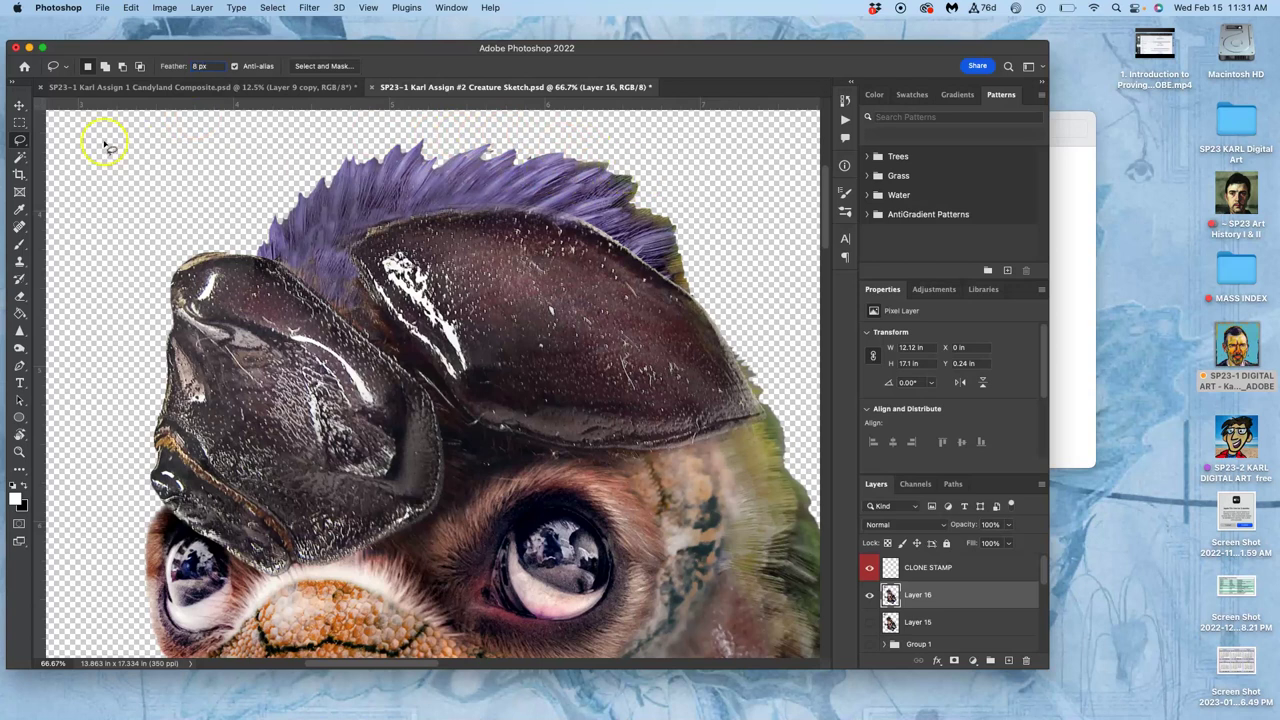
click(19, 157)
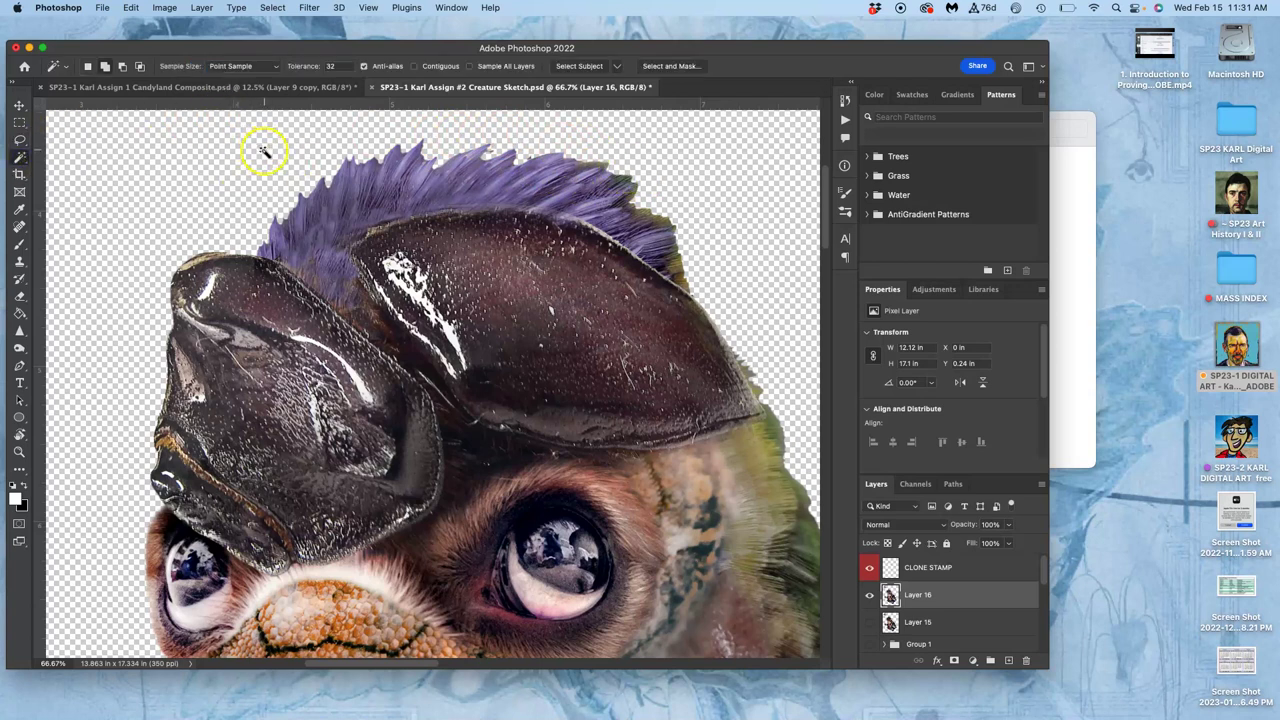
click(272, 150)
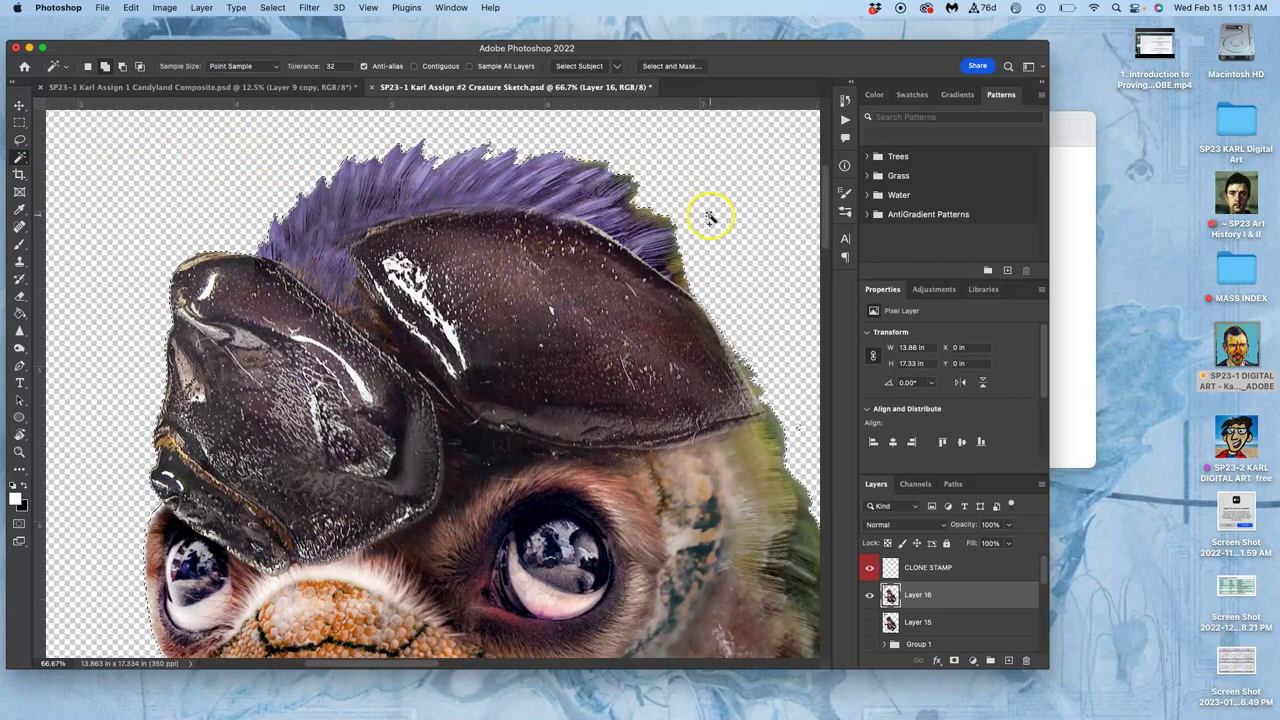
Feather the edge of the selection around the creature with Select and Mask.
click(672, 66)
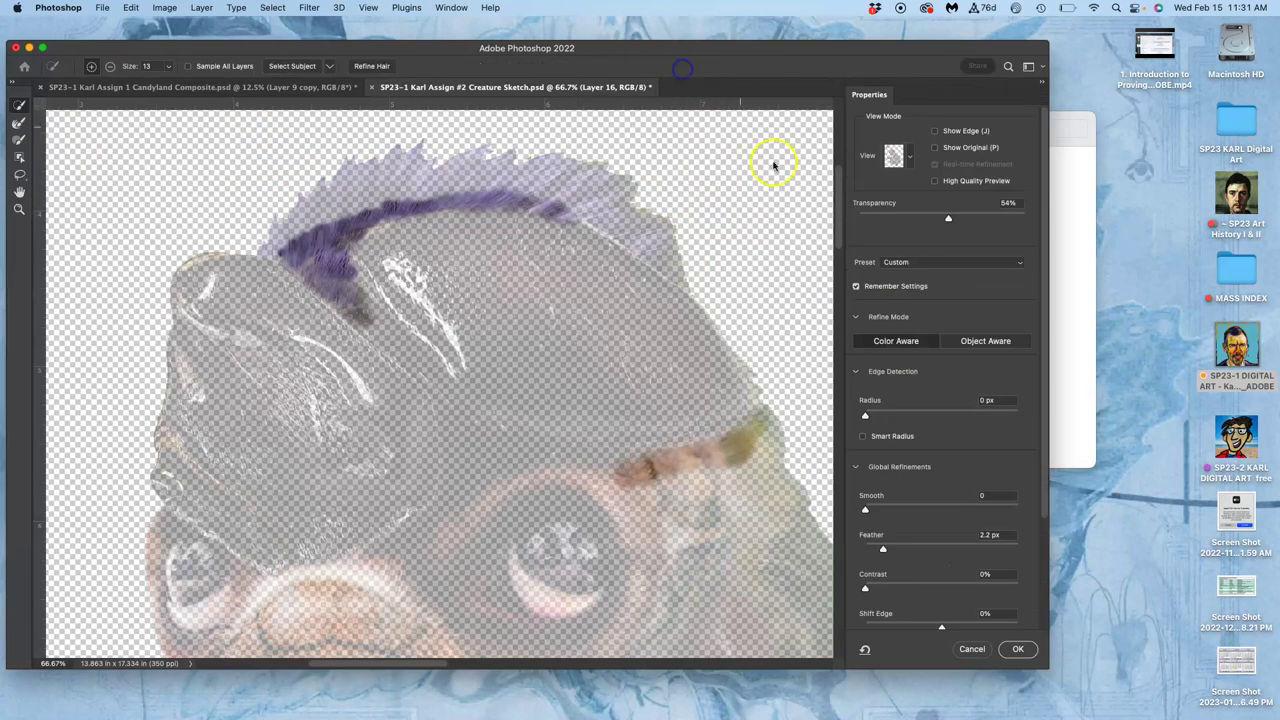
drag(883, 549, 884, 552)
click(1020, 650)
Set the Eraser to 100% opacity and 79 px, and erase the pale fringe along the purple crest's top edge.
scroll(758, 285, up, 6)
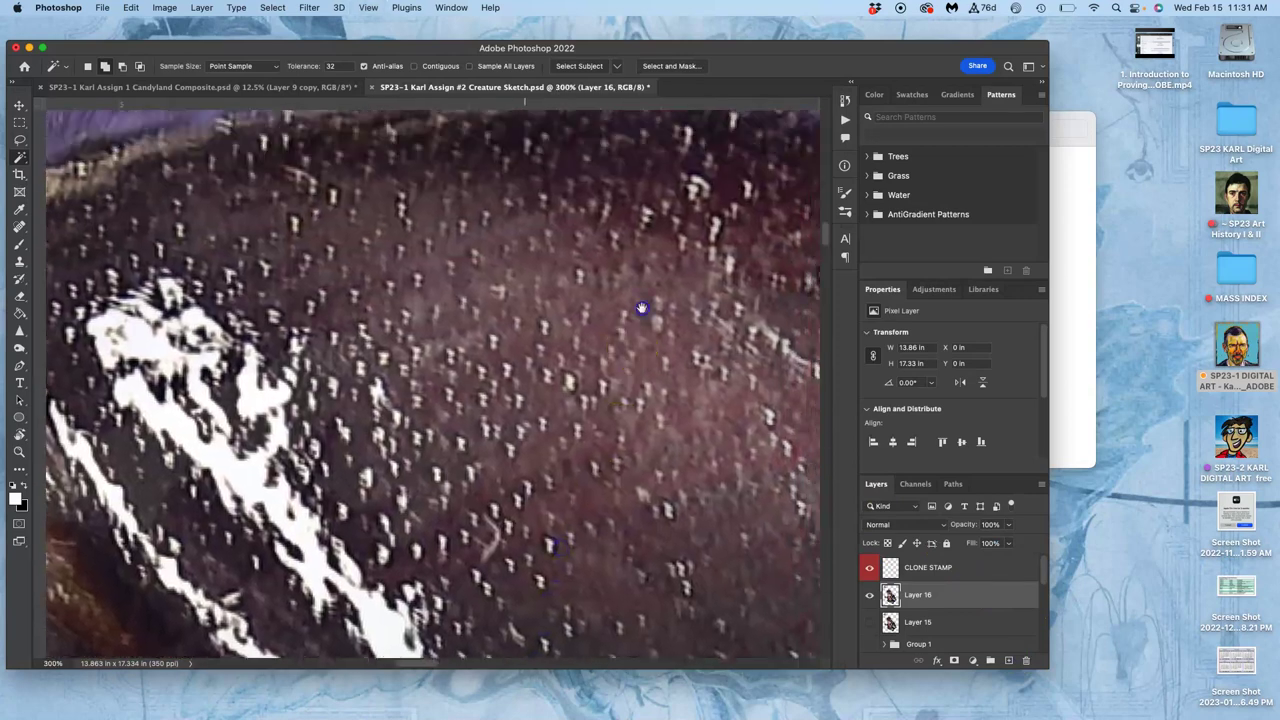
drag(642, 308, 490, 354)
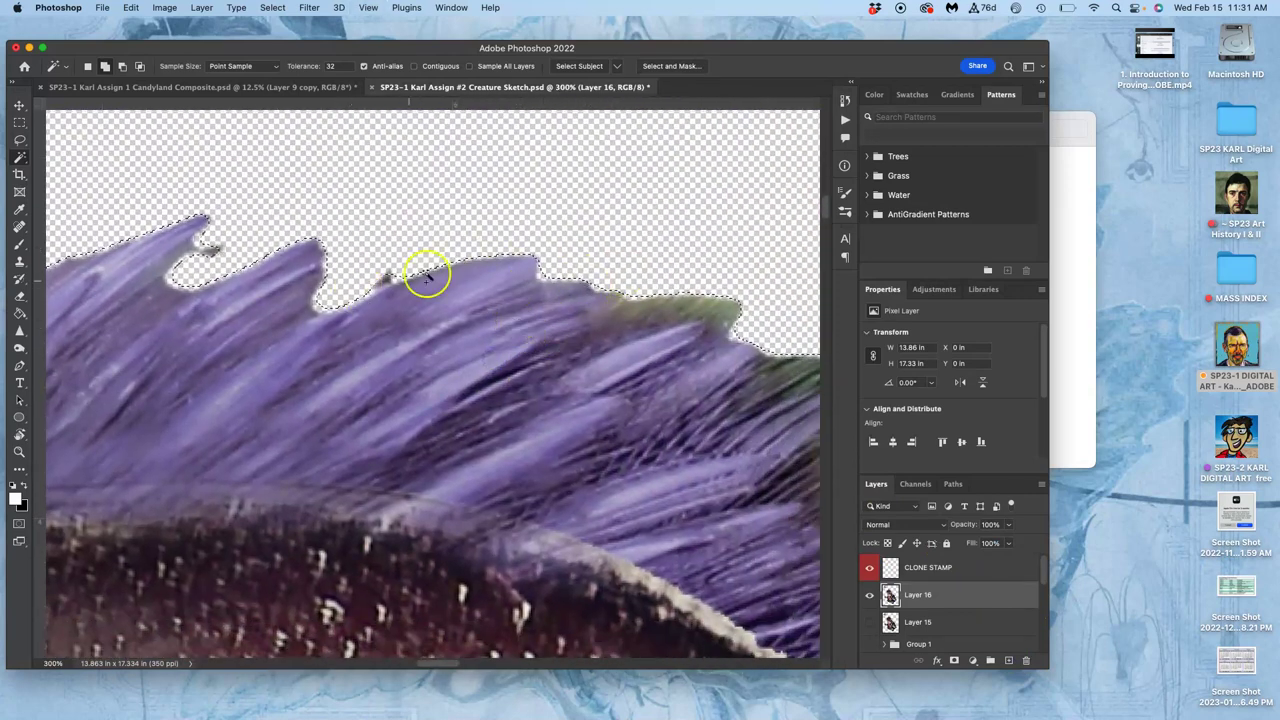
click(20, 297)
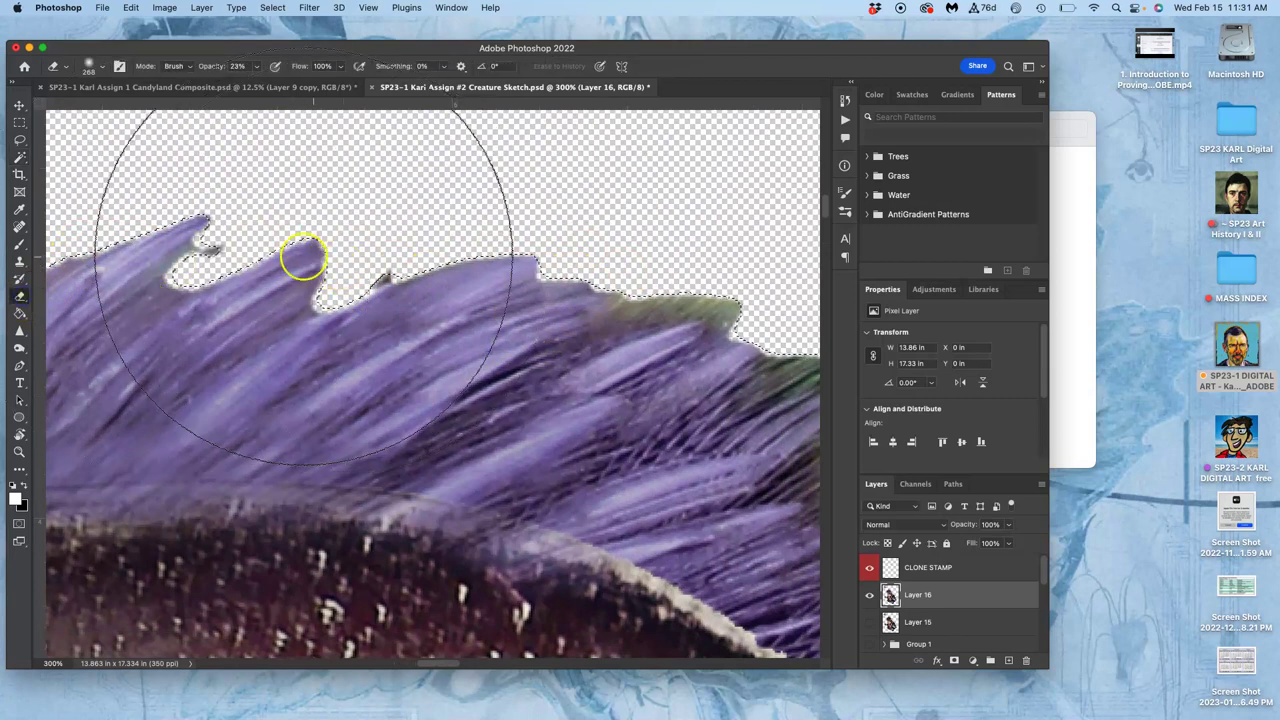
click(108, 65)
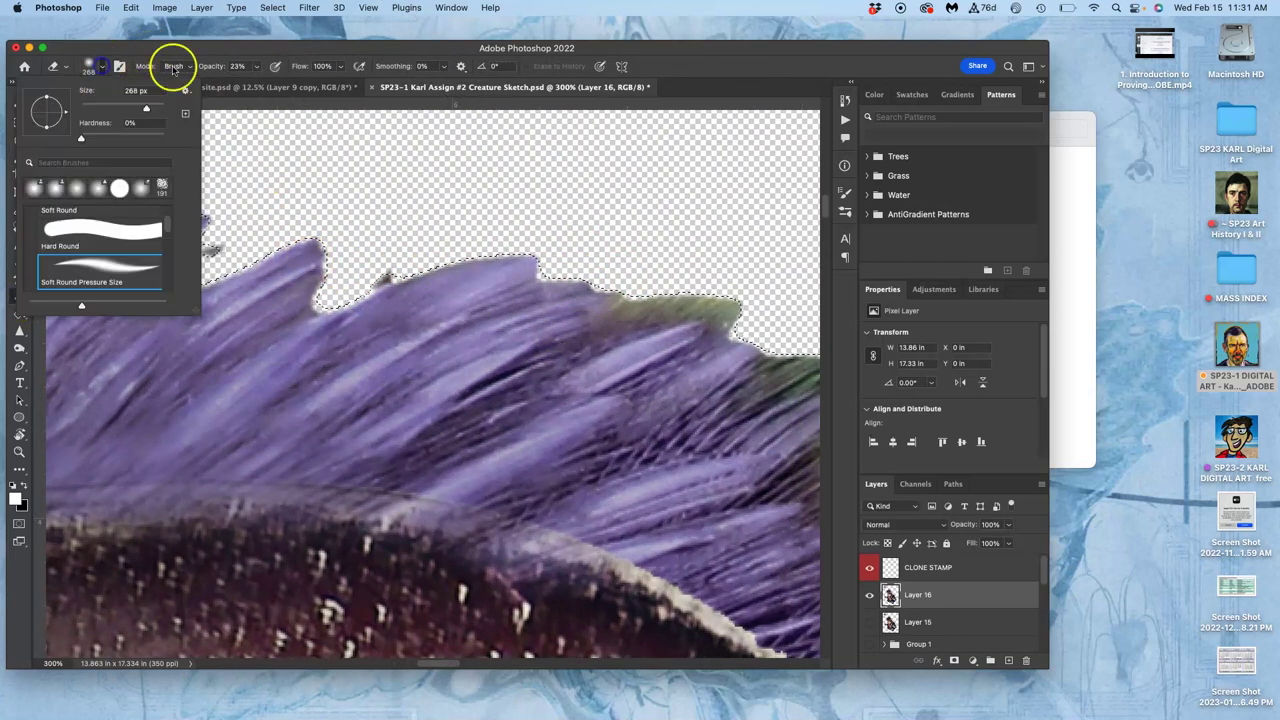
click(257, 67)
drag(289, 82, 318, 82)
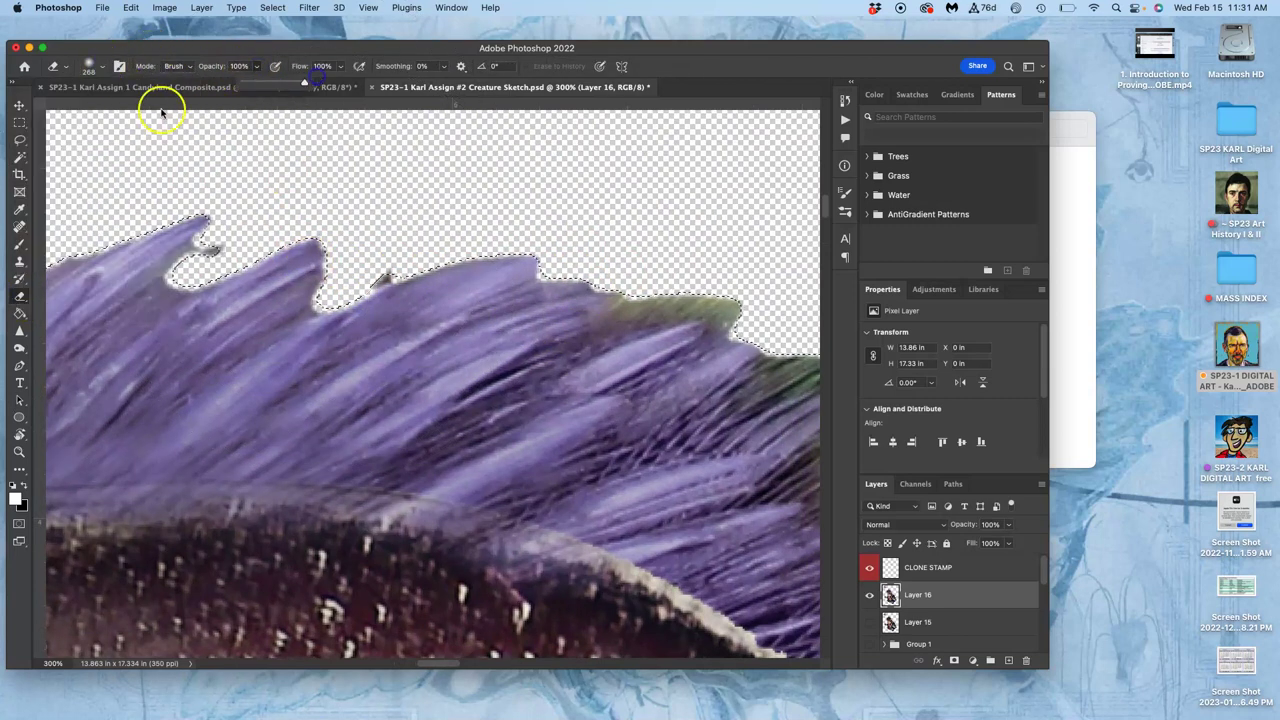
click(103, 67)
click(119, 107)
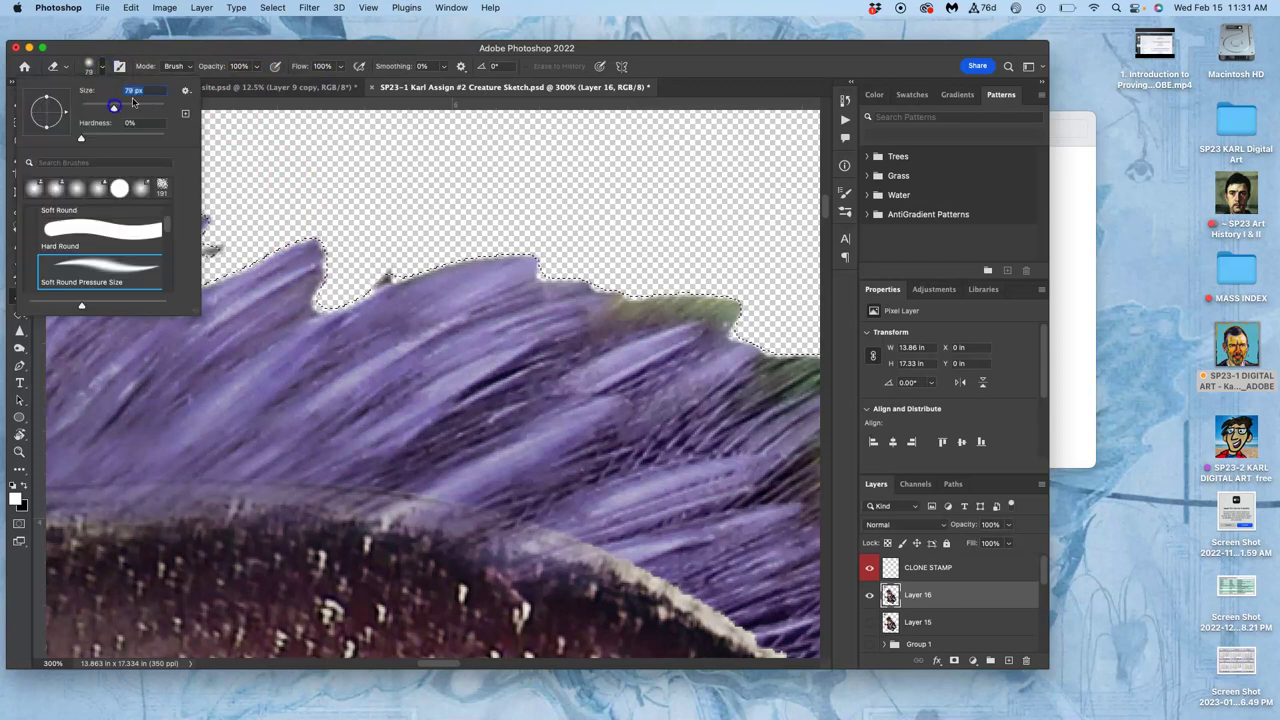
click(391, 267)
click(330, 311)
mouse_move(330, 311)
mouse_down()
mouse_move(258, 227)
mouse_move(176, 294)
mouse_move(177, 274)
mouse_move(362, 314)
mouse_move(489, 316)
mouse_move(658, 250)
mouse_move(577, 352)
mouse_move(627, 312)
mouse_move(738, 270)
mouse_move(640, 340)
mouse_move(670, 335)
mouse_move(645, 360)
mouse_move(720, 294)
mouse_up()
click(362, 314)
Erase the fringe within the selection along the crest's rear slope down toward the large shell.
mouse_move(638, 348)
mouse_down()
mouse_move(633, 358)
mouse_move(703, 286)
mouse_move(699, 260)
mouse_move(355, 183)
mouse_up()
click(554, 289)
drag(468, 339, 534, 266)
click(442, 339)
mouse_move(442, 340)
mouse_down()
mouse_move(547, 278)
mouse_move(554, 291)
mouse_move(466, 389)
mouse_move(556, 327)
mouse_move(509, 420)
mouse_move(522, 447)
mouse_move(627, 379)
mouse_move(585, 459)
mouse_move(648, 457)
mouse_move(634, 499)
mouse_move(714, 434)
mouse_up()
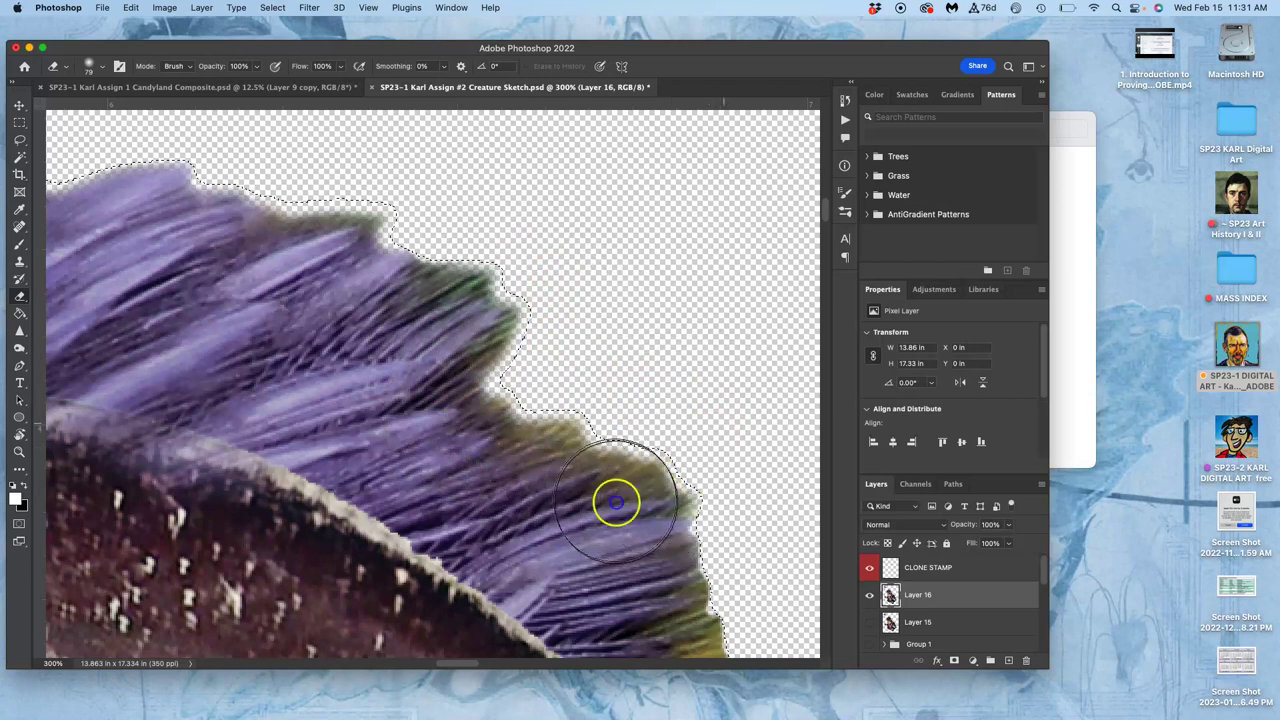
mouse_move(616, 502)
mouse_down()
mouse_move(546, 481)
mouse_move(509, 449)
mouse_up()
mouse_move(660, 437)
mouse_down()
mouse_move(626, 345)
mouse_move(622, 398)
mouse_up()
drag(599, 492, 683, 474)
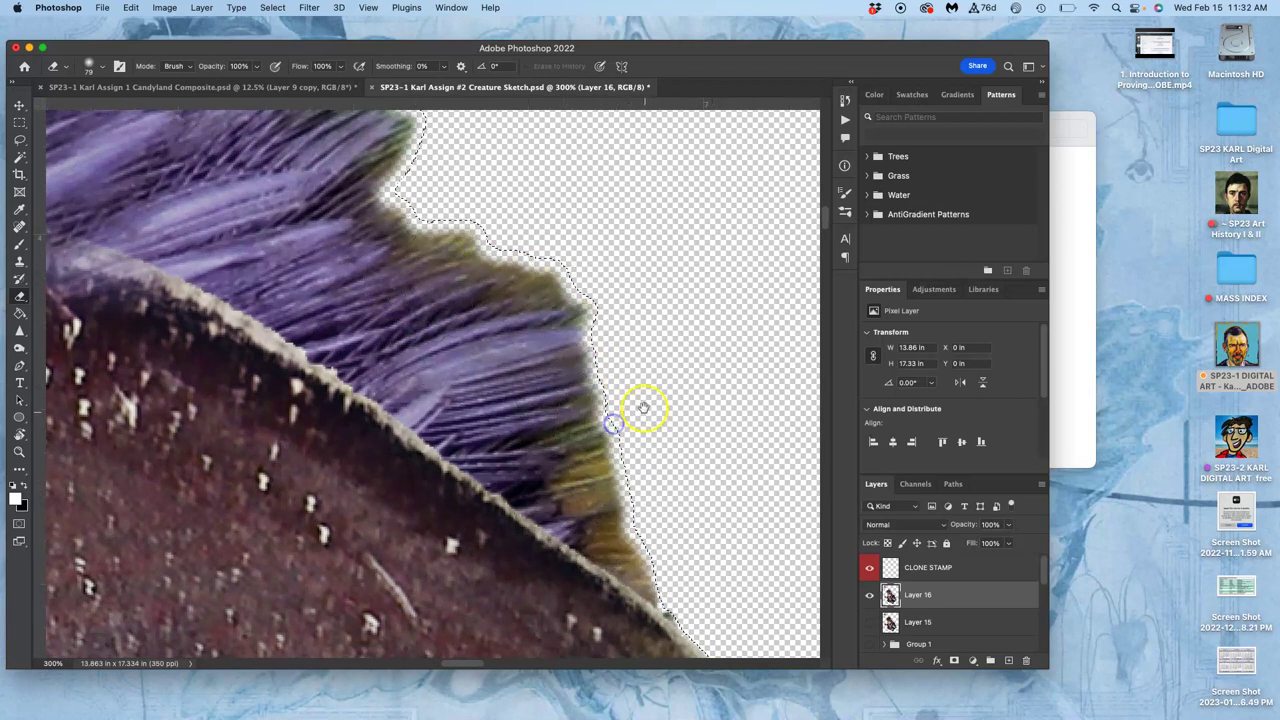
Erase the fringe along the large shell's rear edge and soften the yellow-green tufts beside its tip.
drag(642, 398, 573, 392)
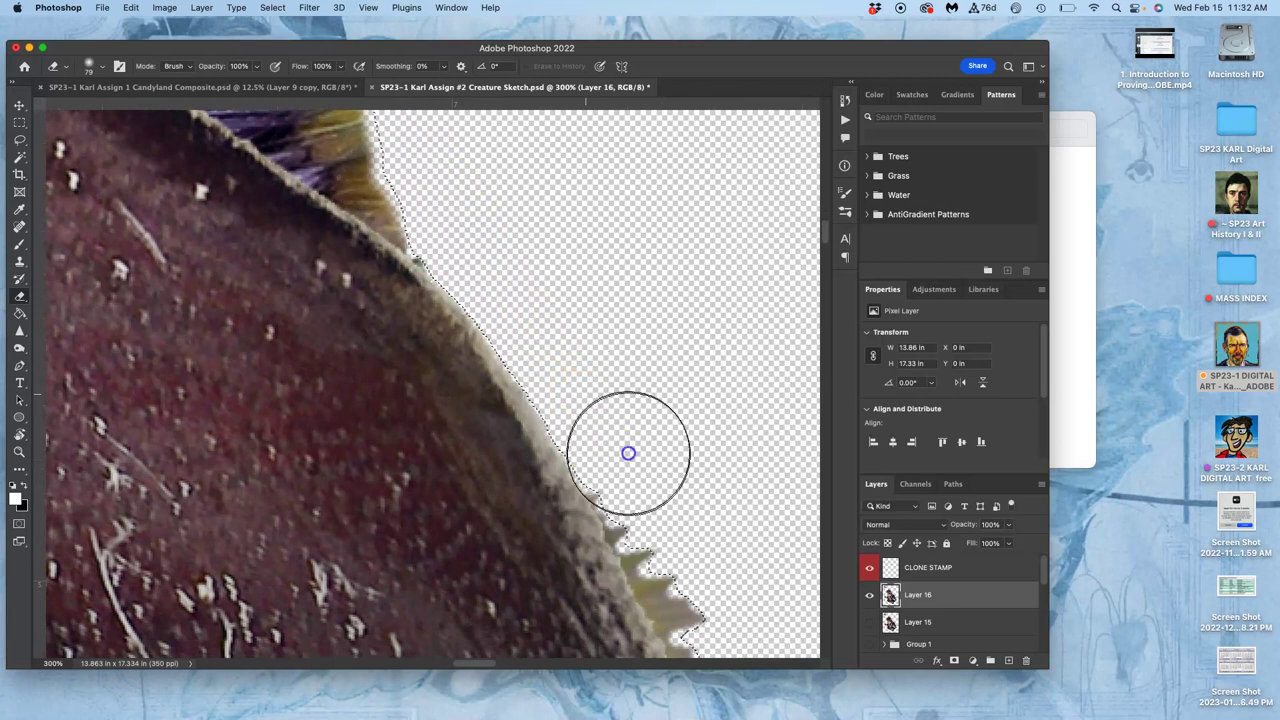
mouse_move(627, 494)
mouse_down()
mouse_move(606, 214)
mouse_move(586, 214)
mouse_up()
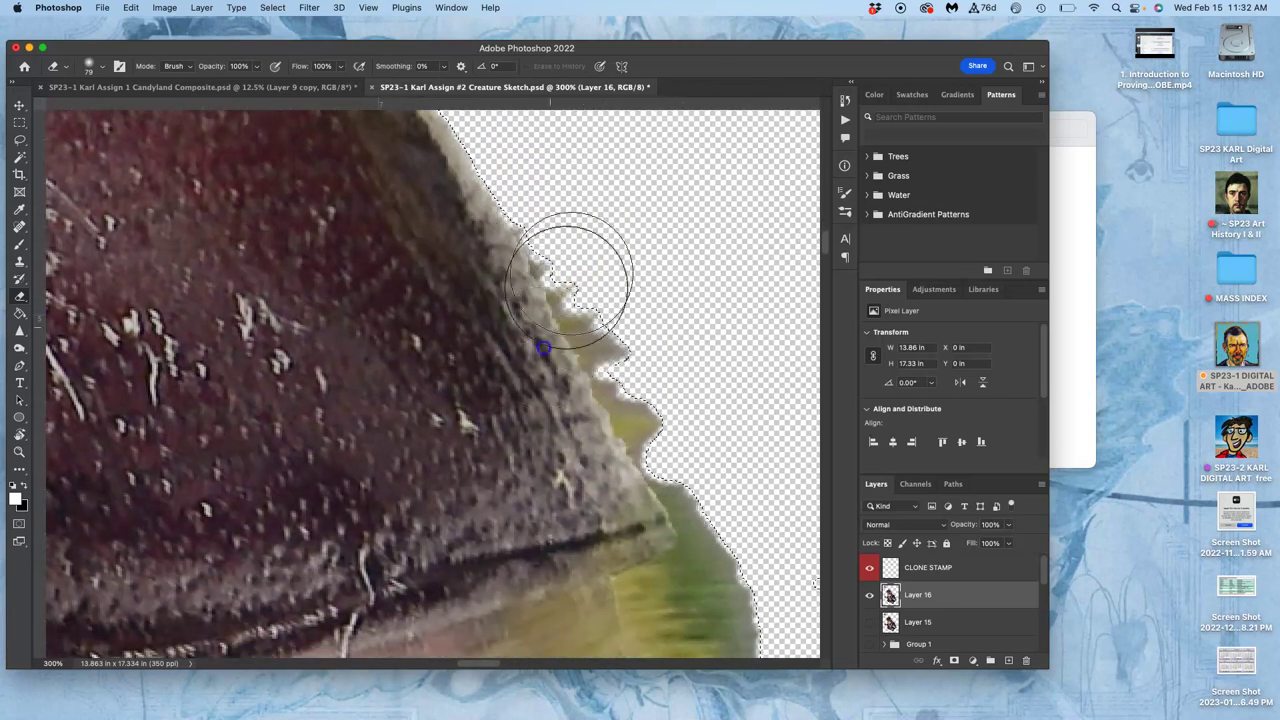
click(644, 364)
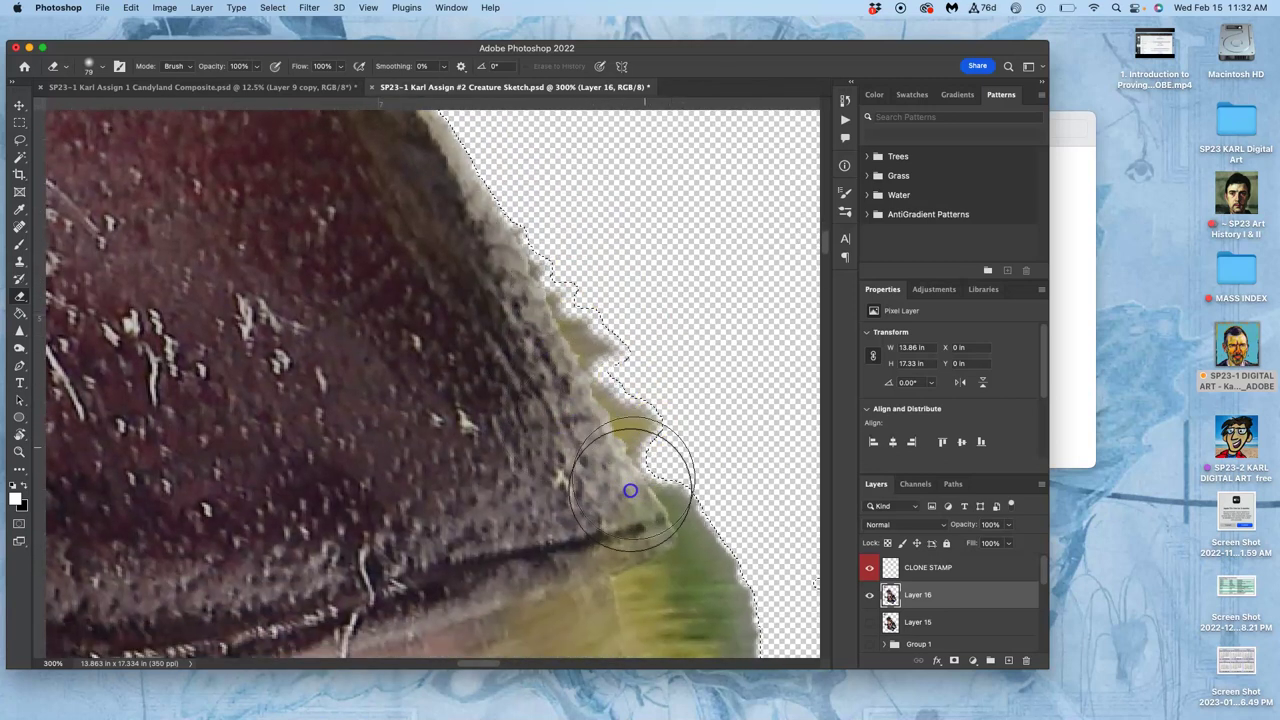
Erase the fringe along the outer edge of the green neck and the spotted upper back.
mouse_move(666, 582)
mouse_down()
mouse_move(663, 369)
mouse_move(560, 176)
mouse_up()
mouse_move(676, 206)
mouse_down()
mouse_move(720, 415)
mouse_move(480, 110)
mouse_up()
drag(723, 421, 759, 545)
drag(675, 342, 594, 272)
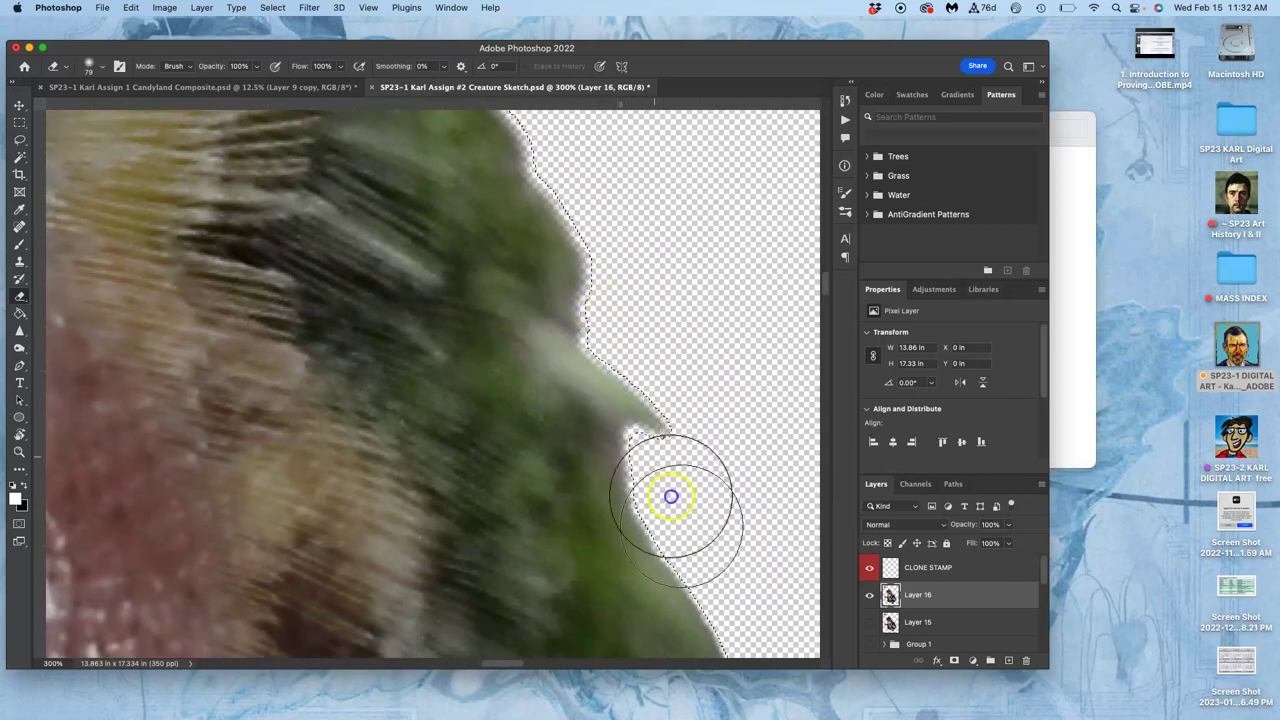
drag(692, 480, 598, 188)
mouse_move(576, 255)
mouse_down()
mouse_move(645, 375)
mouse_move(655, 357)
mouse_move(782, 471)
mouse_move(530, 224)
mouse_up()
drag(775, 463, 494, 206)
mouse_move(586, 331)
mouse_down()
mouse_move(625, 372)
mouse_move(680, 480)
mouse_move(689, 585)
mouse_up()
drag(672, 420, 526, 329)
drag(800, 500, 556, 324)
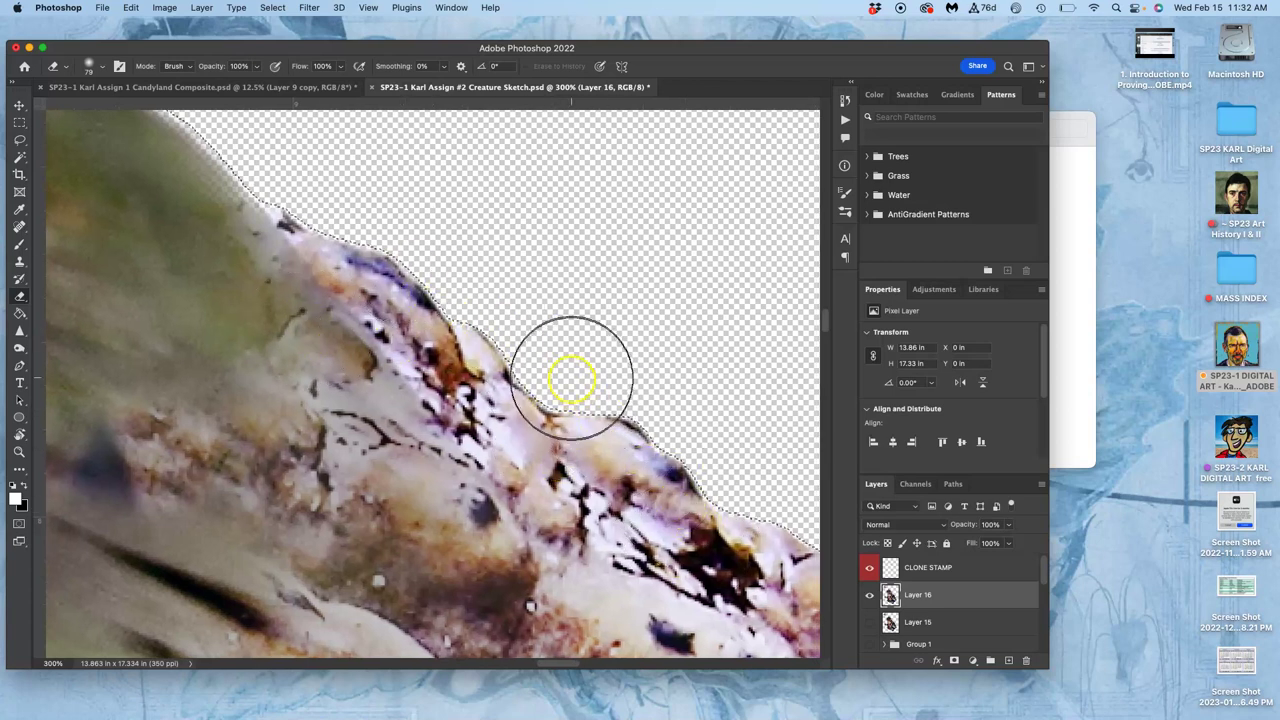
Clear the selection and show the grey Background layer behind the creature.
key(super+d)
drag(1046, 578, 1046, 640)
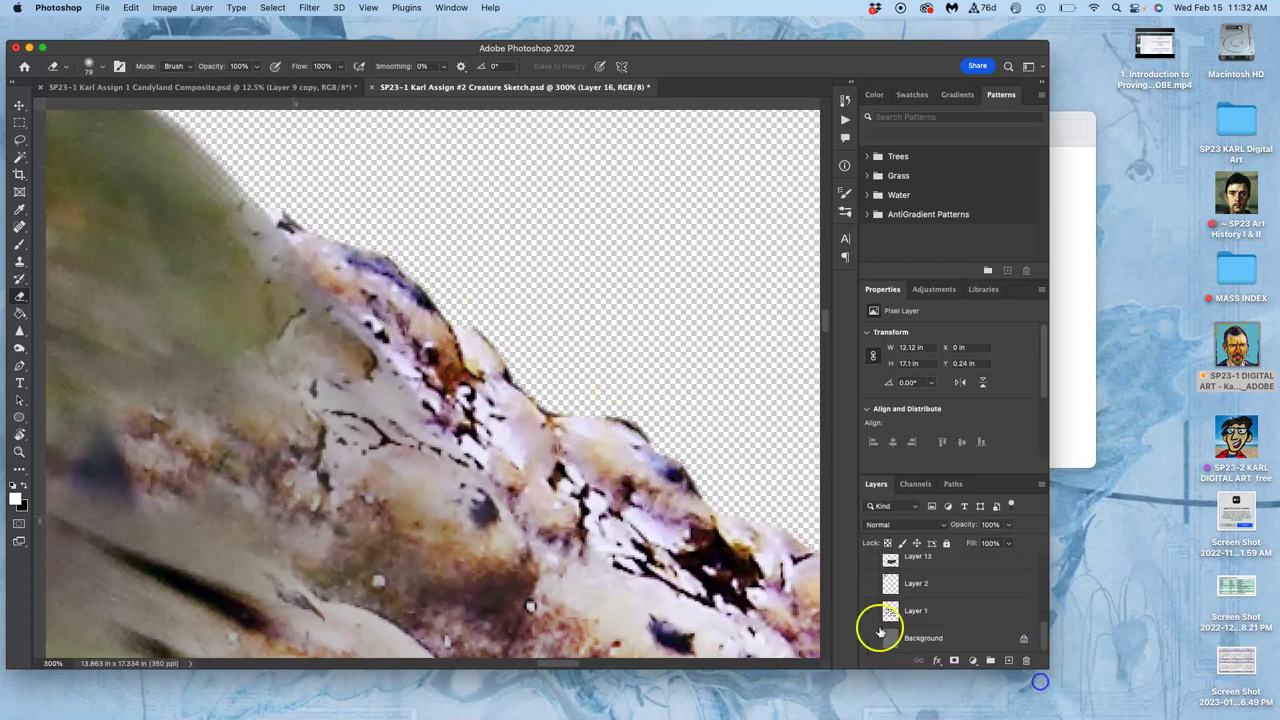
click(869, 638)
Set the Eraser to 31 px and remove the yellow-green tufts and sharp corner at the large shell's rear tip.
drag(457, 285, 666, 509)
mouse_move(566, 346)
mouse_down()
mouse_move(666, 537)
mouse_move(659, 476)
mouse_move(534, 431)
mouse_move(463, 329)
mouse_move(480, 323)
mouse_move(556, 390)
mouse_move(560, 457)
mouse_move(486, 314)
mouse_up()
click(491, 276)
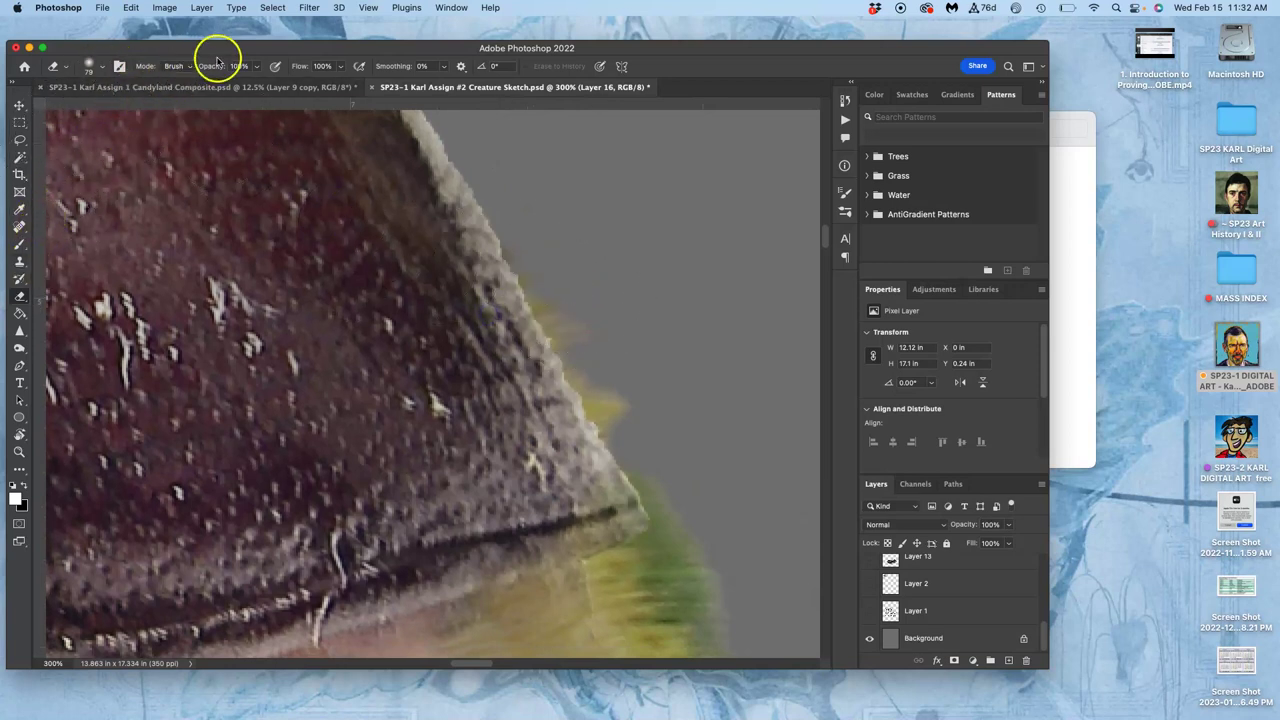
click(104, 68)
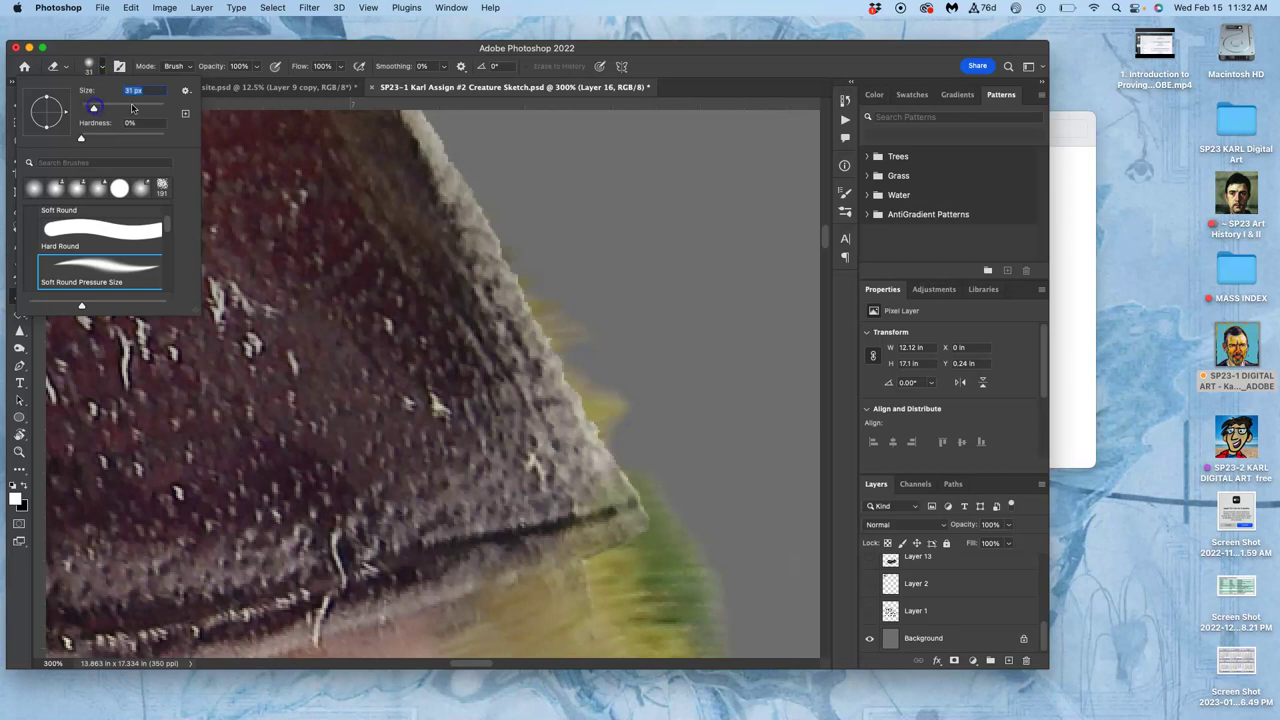
click(580, 321)
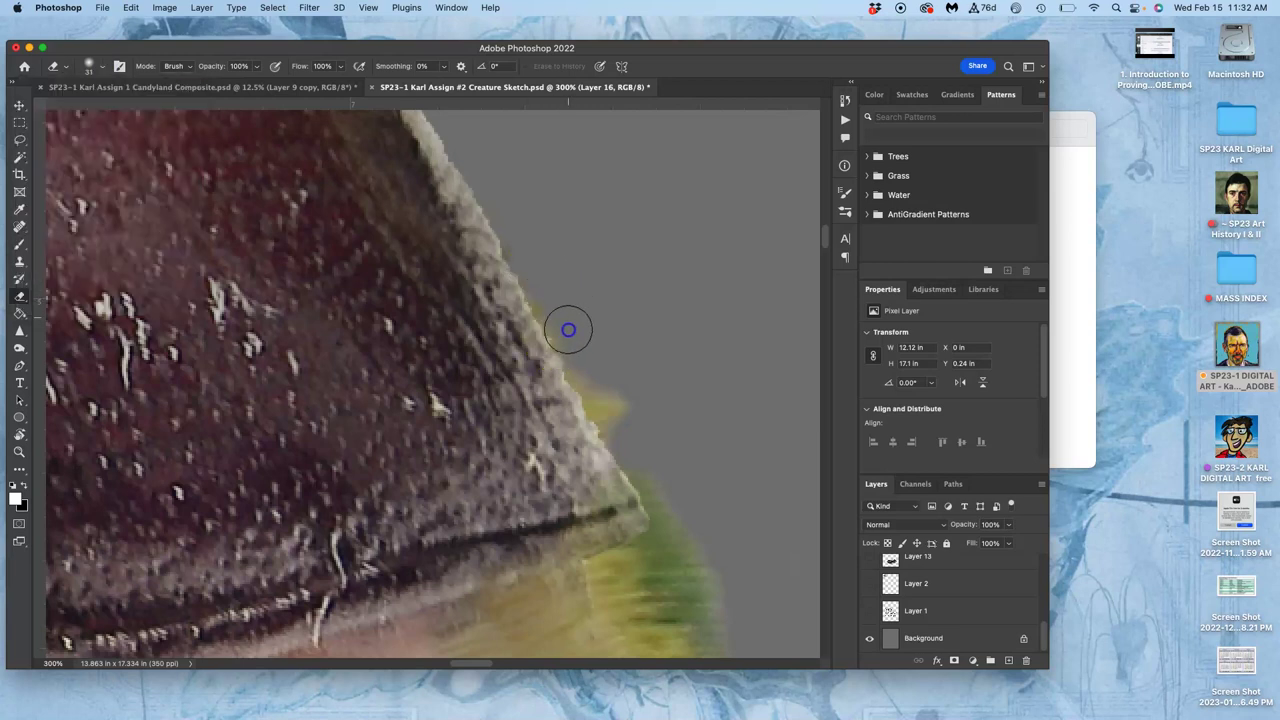
drag(639, 406, 607, 429)
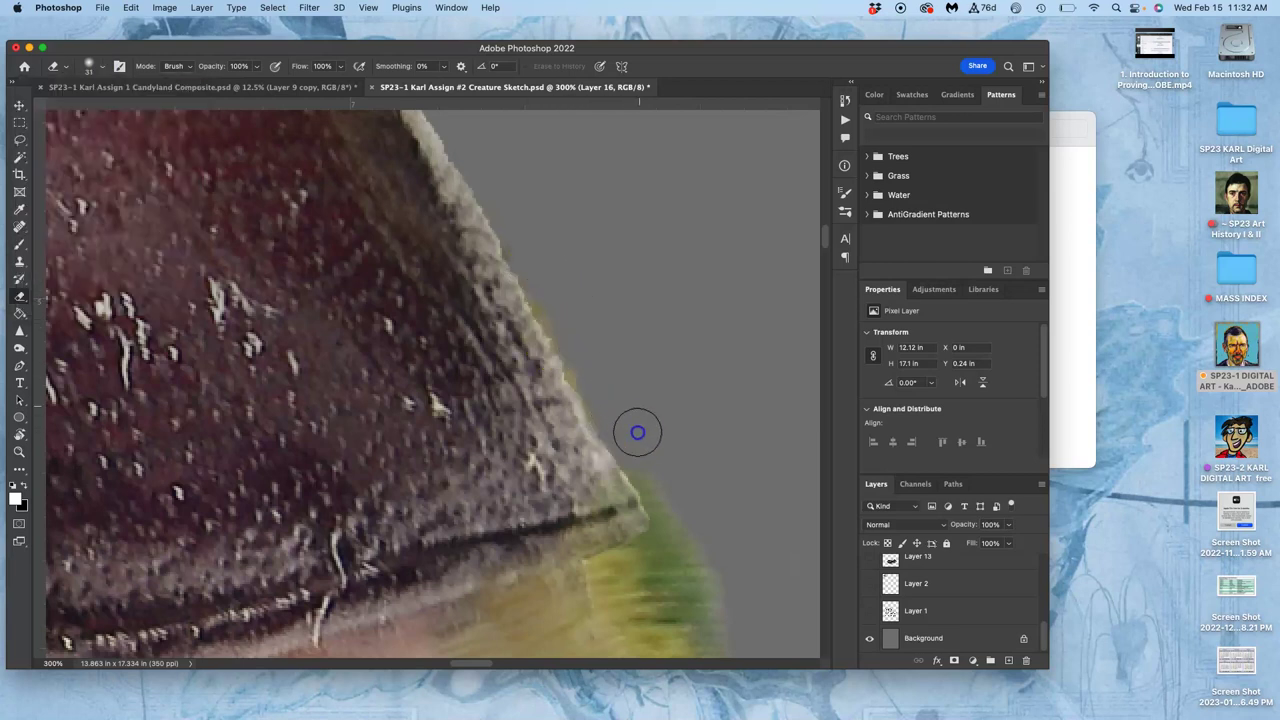
drag(665, 513, 644, 505)
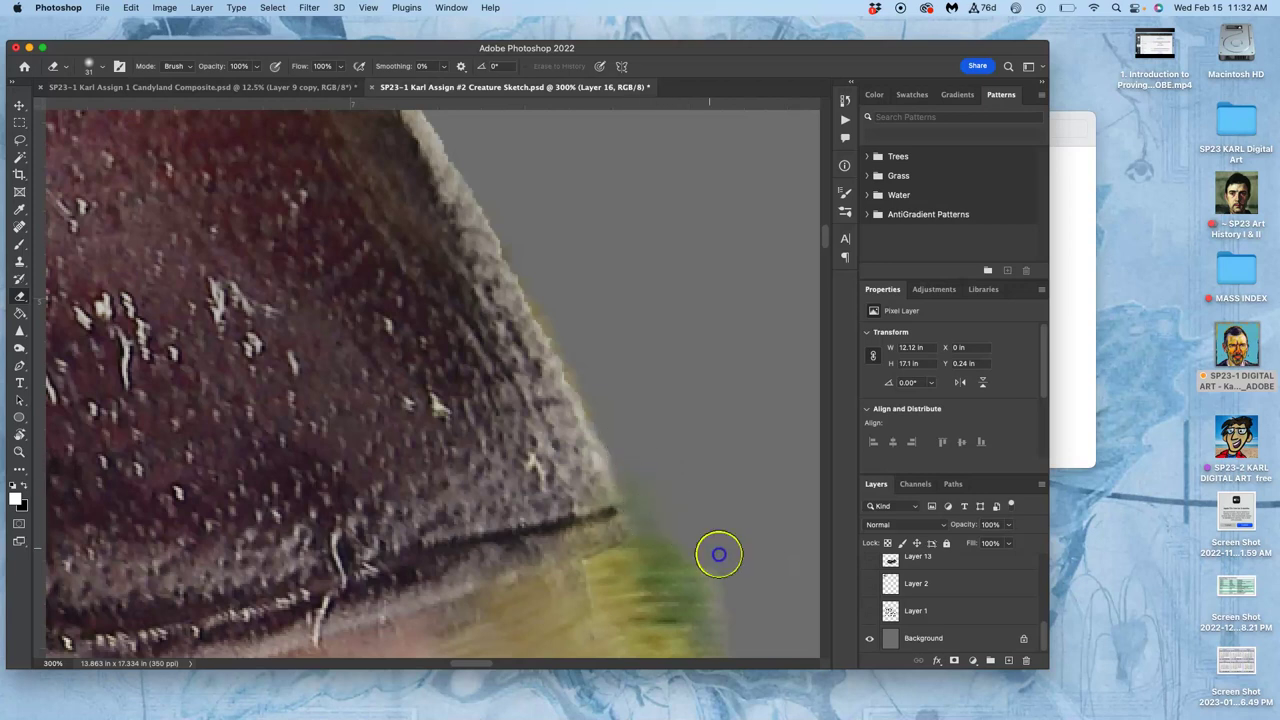
Erase the olive and golden fringe along the purple crest's rear and upper edge.
scroll(652, 374, up, 10)
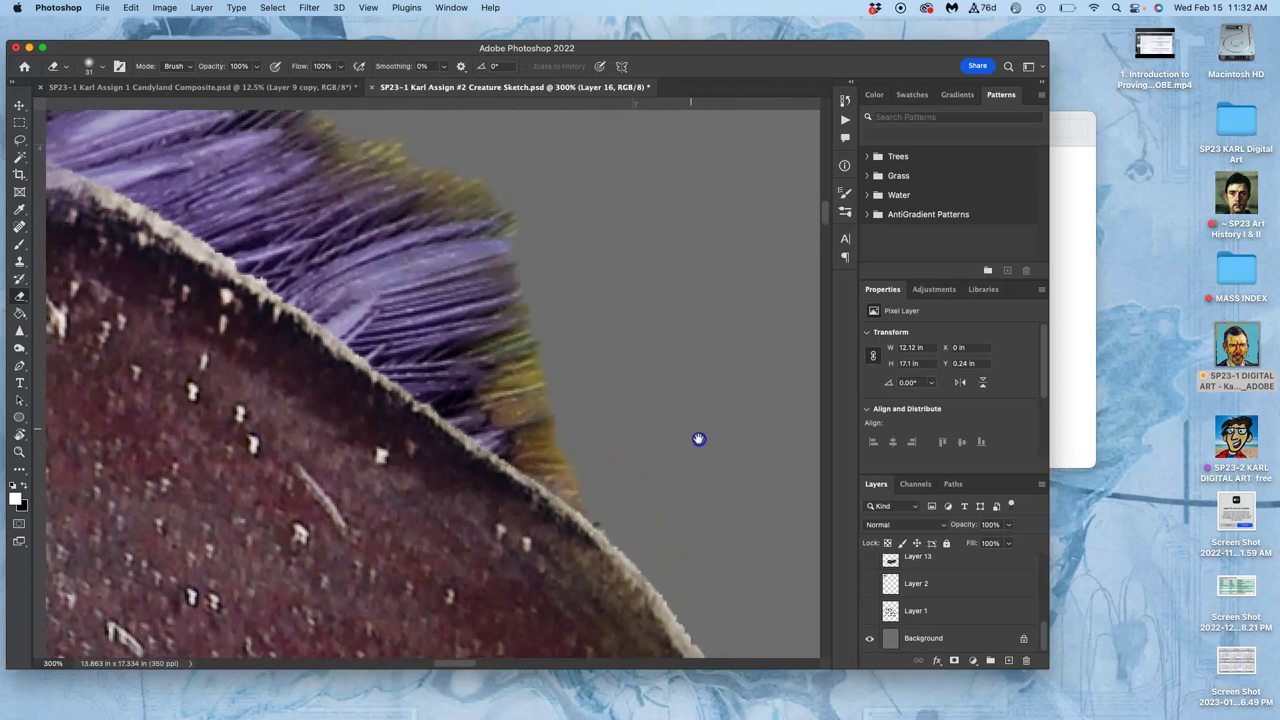
mouse_move(580, 405)
mouse_down()
mouse_move(544, 437)
mouse_move(594, 427)
mouse_move(567, 462)
mouse_move(607, 456)
mouse_move(585, 493)
mouse_up()
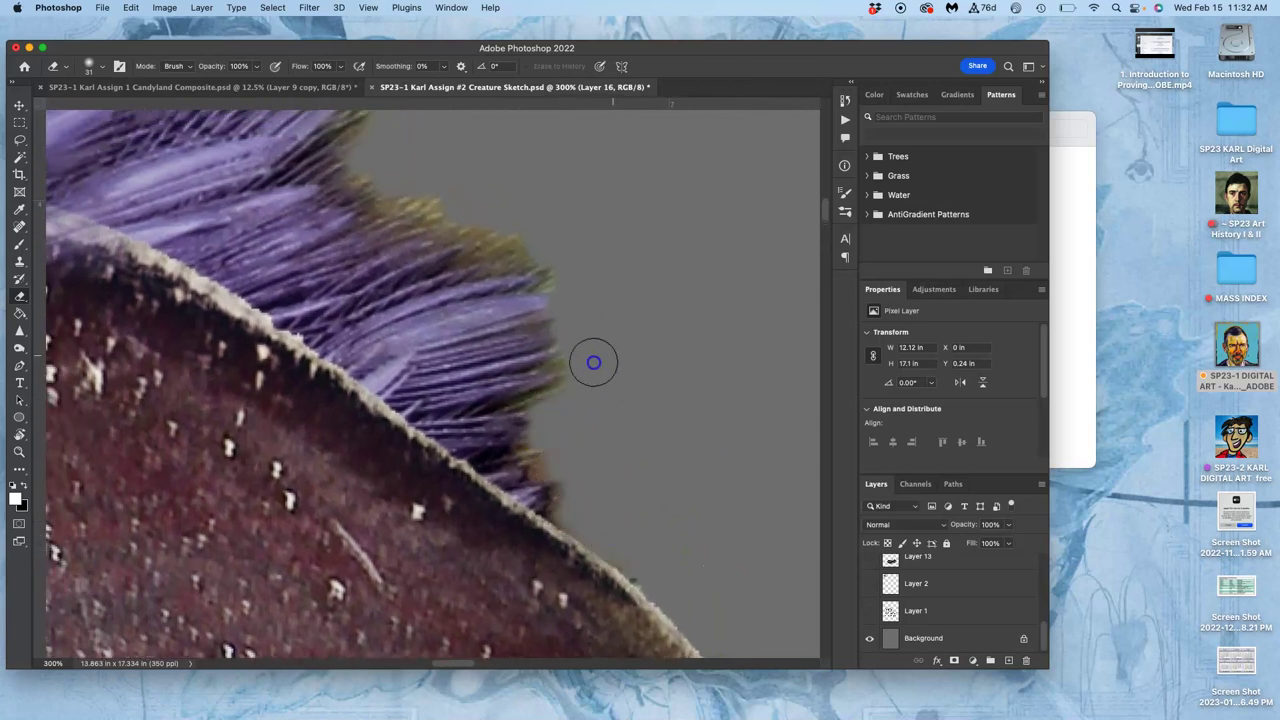
mouse_move(570, 255)
mouse_down()
mouse_move(488, 267)
mouse_move(480, 253)
mouse_move(503, 220)
mouse_move(482, 198)
mouse_move(430, 221)
mouse_move(432, 189)
mouse_move(387, 194)
mouse_move(376, 161)
mouse_move(323, 168)
mouse_move(371, 133)
mouse_move(531, 306)
mouse_up()
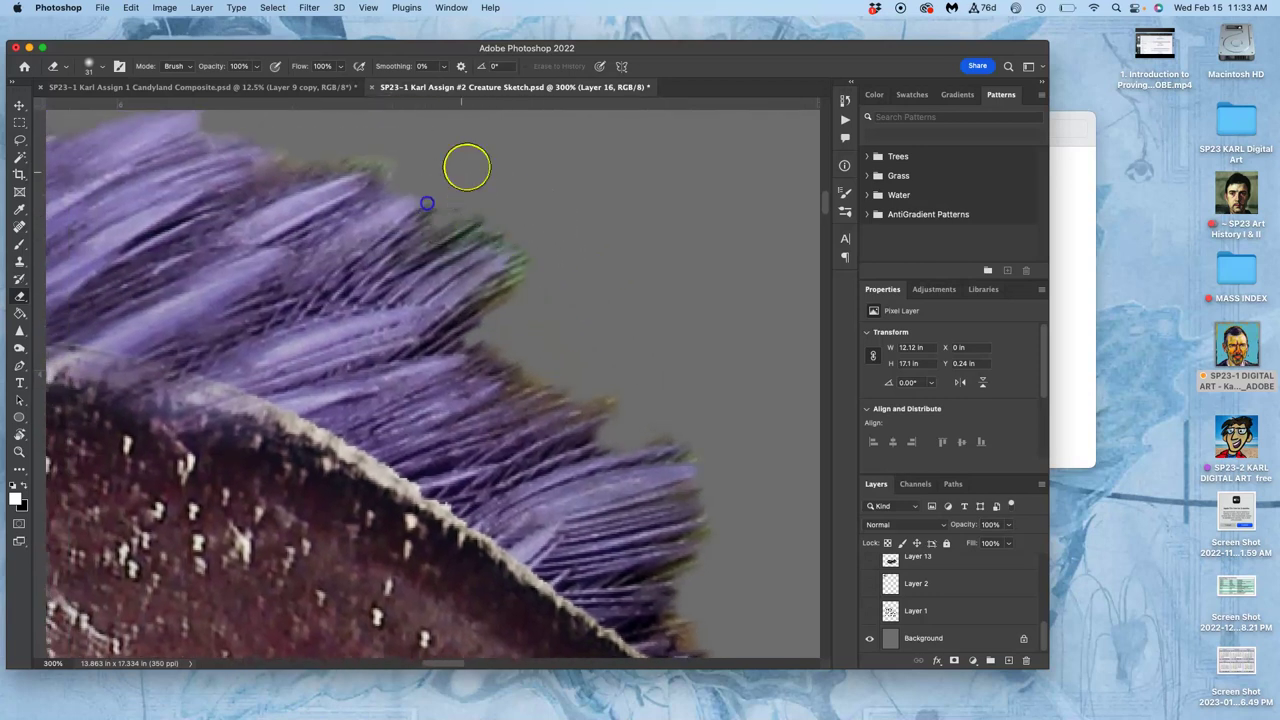
drag(434, 183, 526, 209)
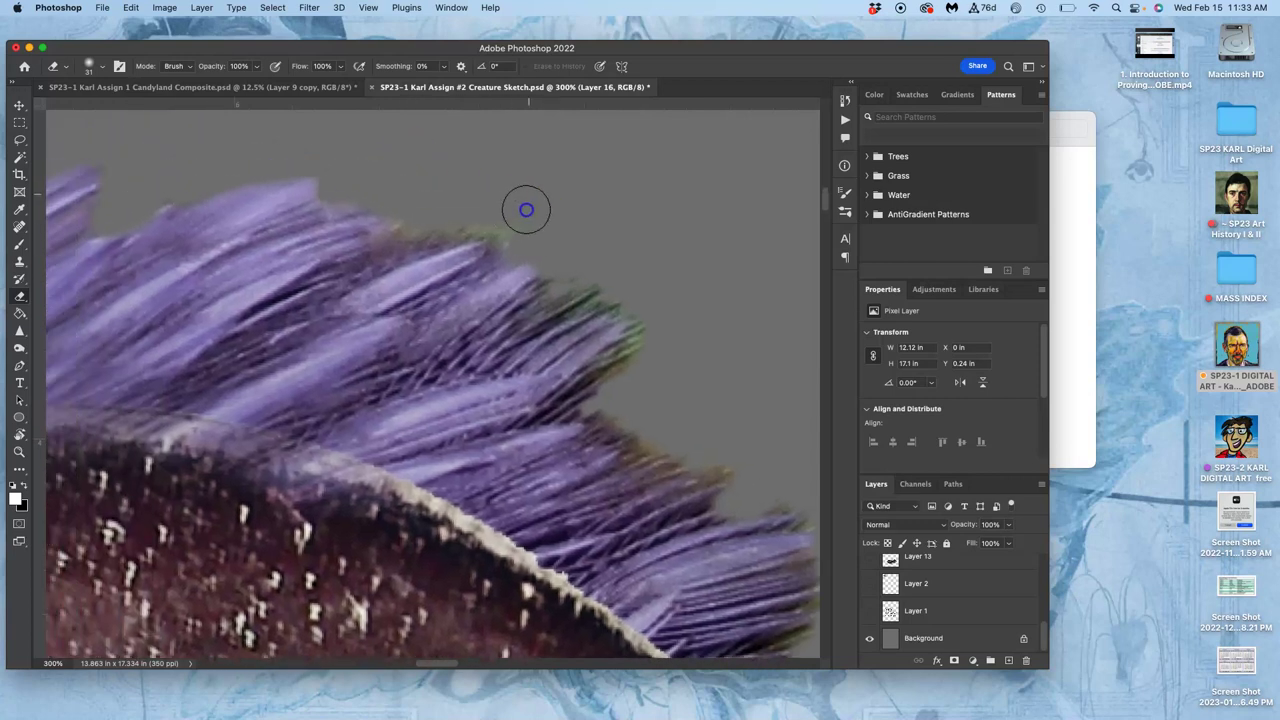
click(403, 211)
click(614, 397)
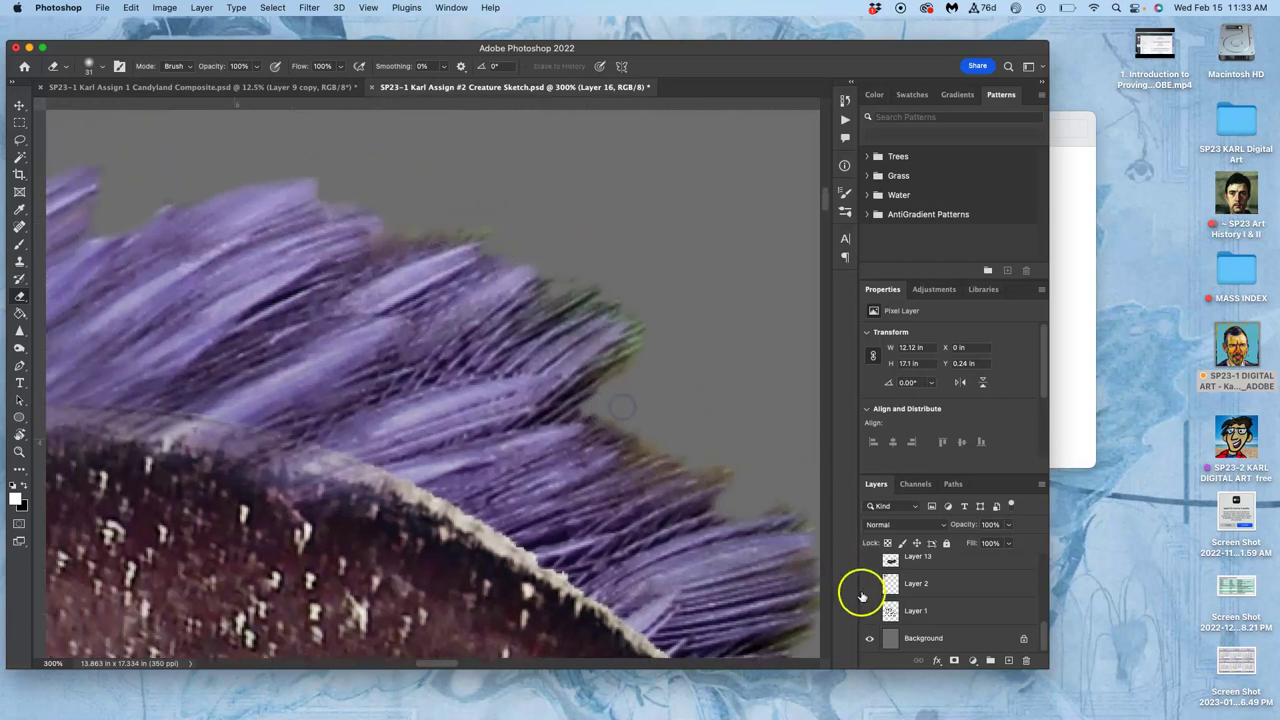
Compare the whole creature with Layer 16 hidden and shown, and turn Layer 15 back on.
drag(1042, 628, 1040, 555)
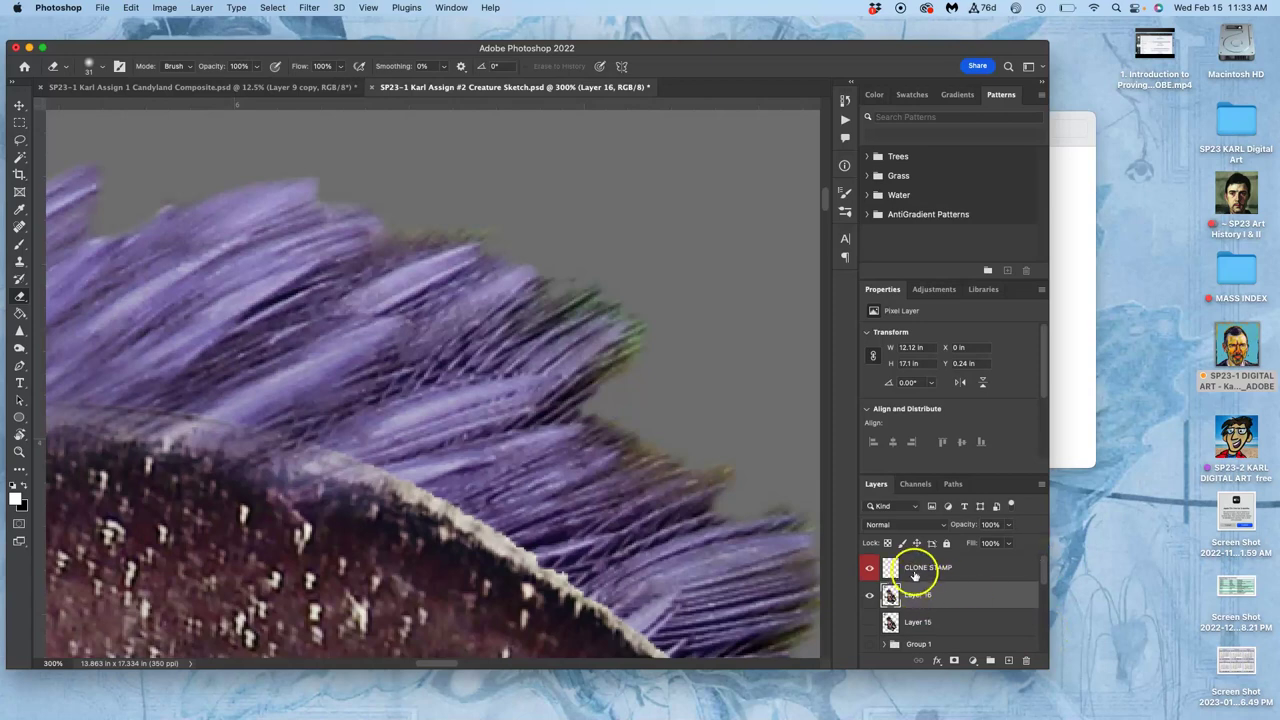
key(super+minus)
key(super+minus)
key(super+minus)
key(super+minus)
key(super+minus)
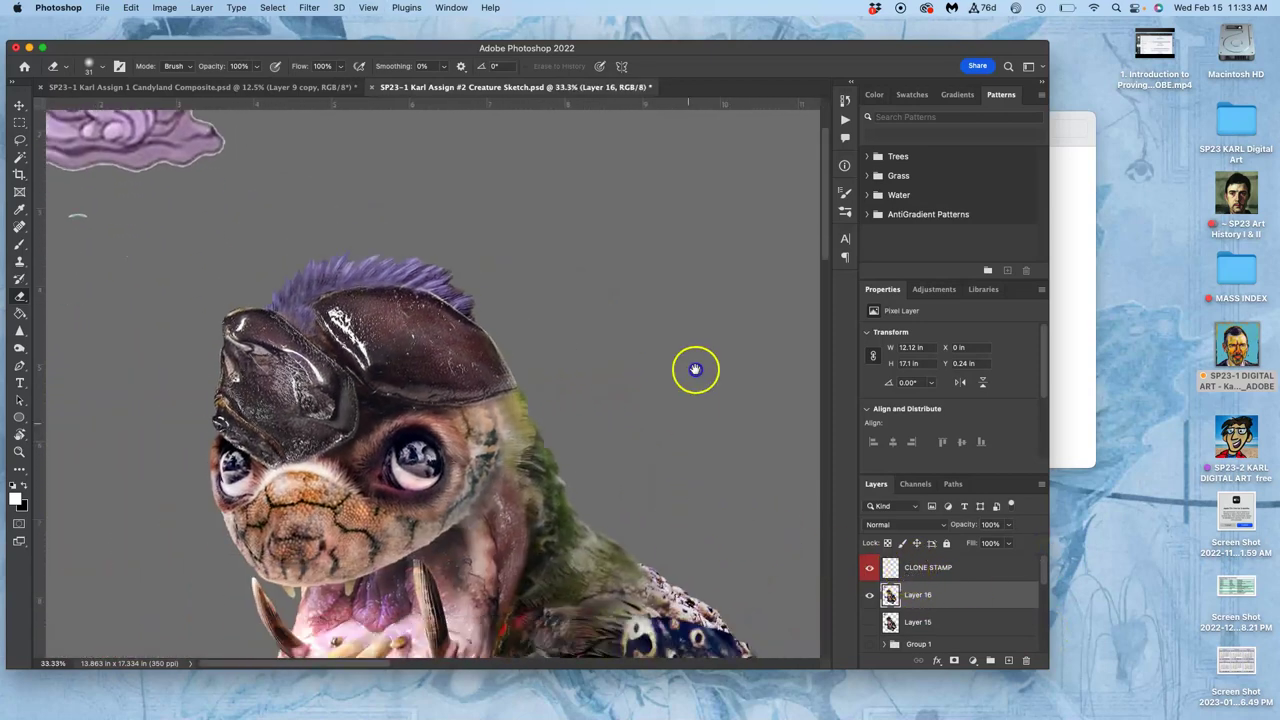
drag(707, 293, 717, 246)
key(super+minus)
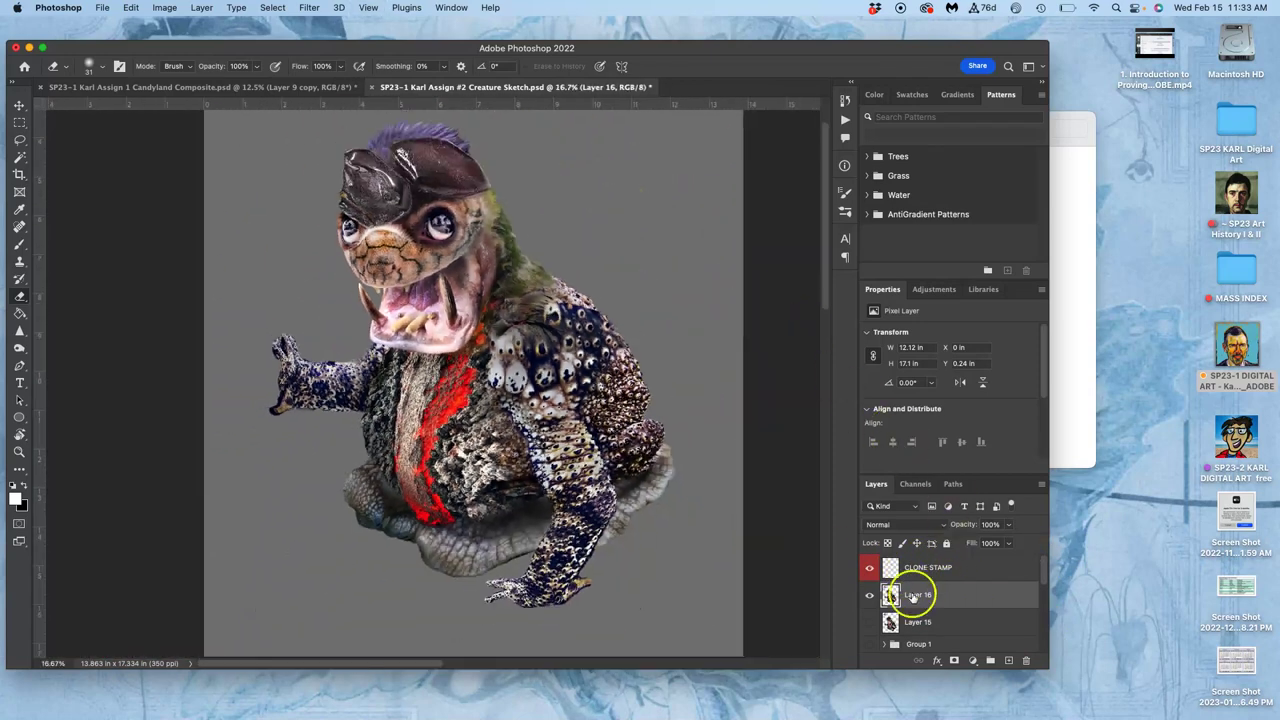
click(869, 595)
click(869, 595)
click(869, 595)
click(869, 595)
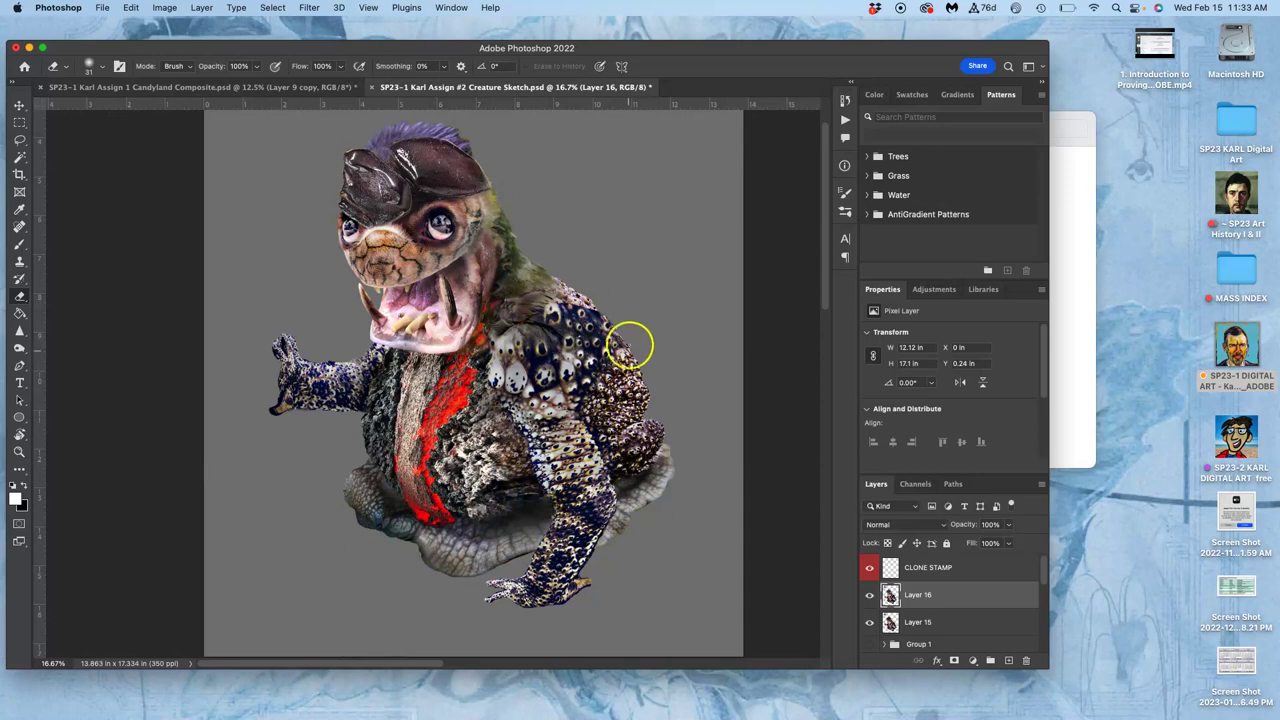
Inspect the creature's crest, large shell and eye up close.
key(super+plus)
key(super+plus)
key(super+plus)
key(super+plus)
drag(703, 257, 535, 537)
scroll(581, 429, up, 10)
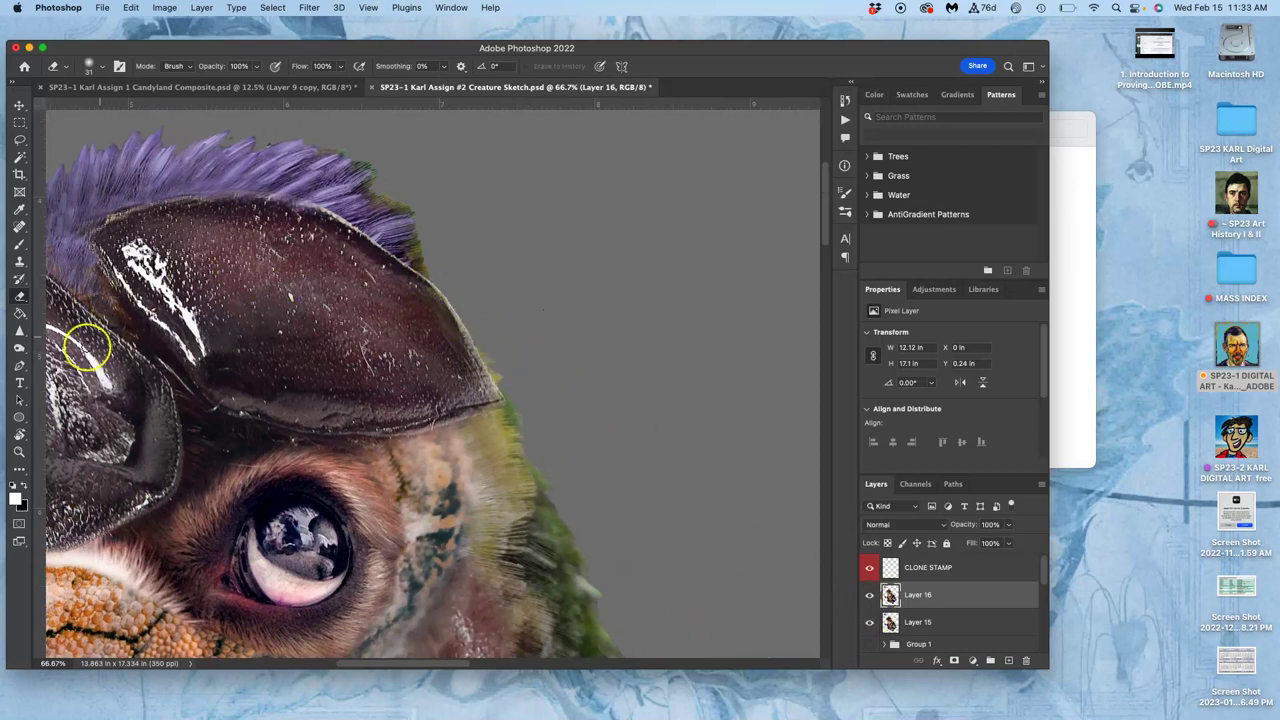
Burn the bright rim along the large shell's upper and rear edge on Layer 16, with the range set to Highlights.
click(19, 348)
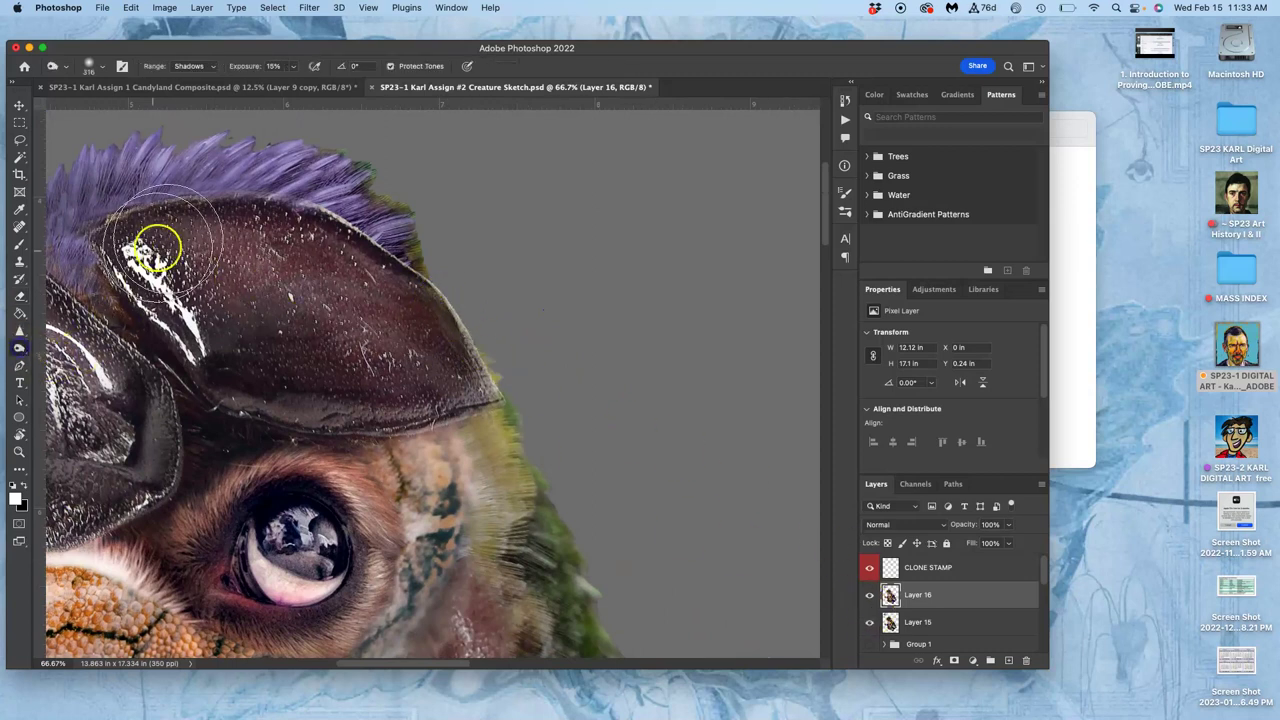
click(193, 67)
click(193, 102)
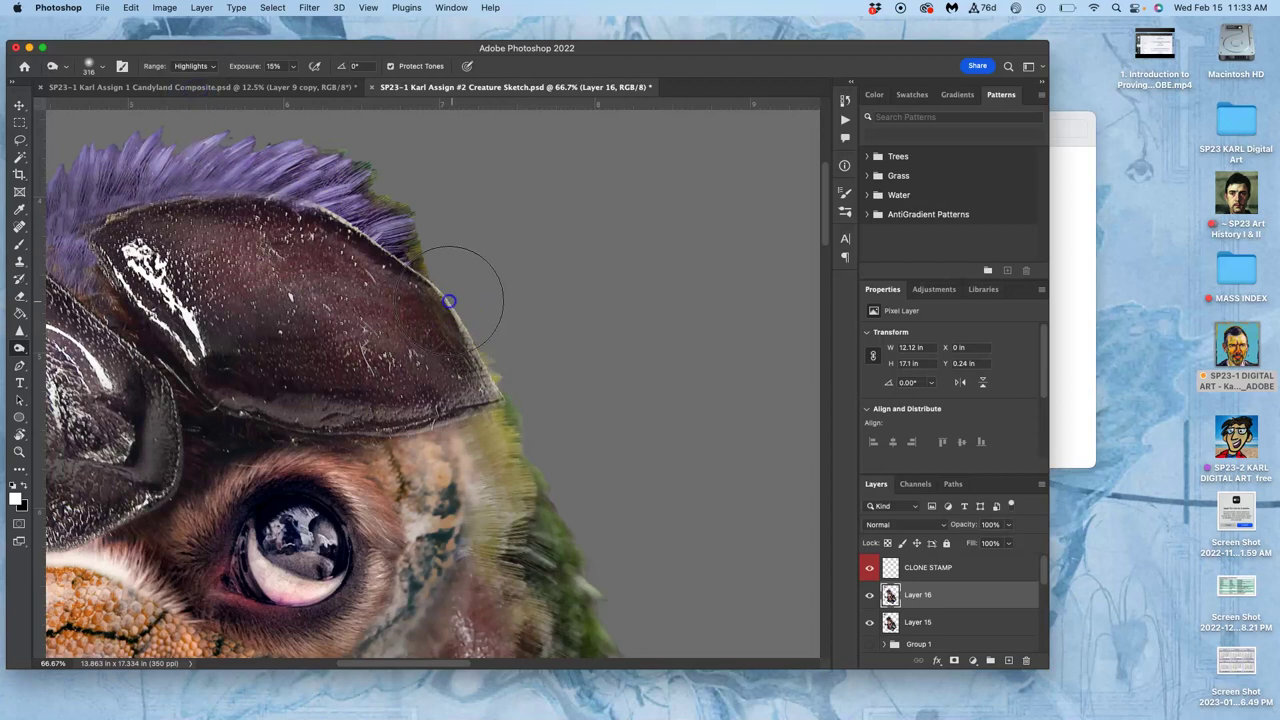
drag(446, 298, 508, 390)
click(440, 281)
mouse_move(380, 240)
mouse_down()
mouse_move(342, 202)
mouse_move(405, 239)
mouse_move(207, 186)
mouse_move(356, 211)
mouse_move(361, 198)
mouse_move(349, 209)
mouse_move(365, 224)
mouse_move(333, 200)
mouse_move(413, 249)
mouse_move(398, 234)
mouse_move(489, 340)
mouse_move(743, 355)
mouse_up()
mouse_move(326, 236)
mouse_down()
mouse_move(340, 246)
mouse_move(306, 272)
mouse_up()
Select the CLONE STAMP layer and compare the seam between the purple crest and the shells with that layer faded, hidden and shown.
click(930, 568)
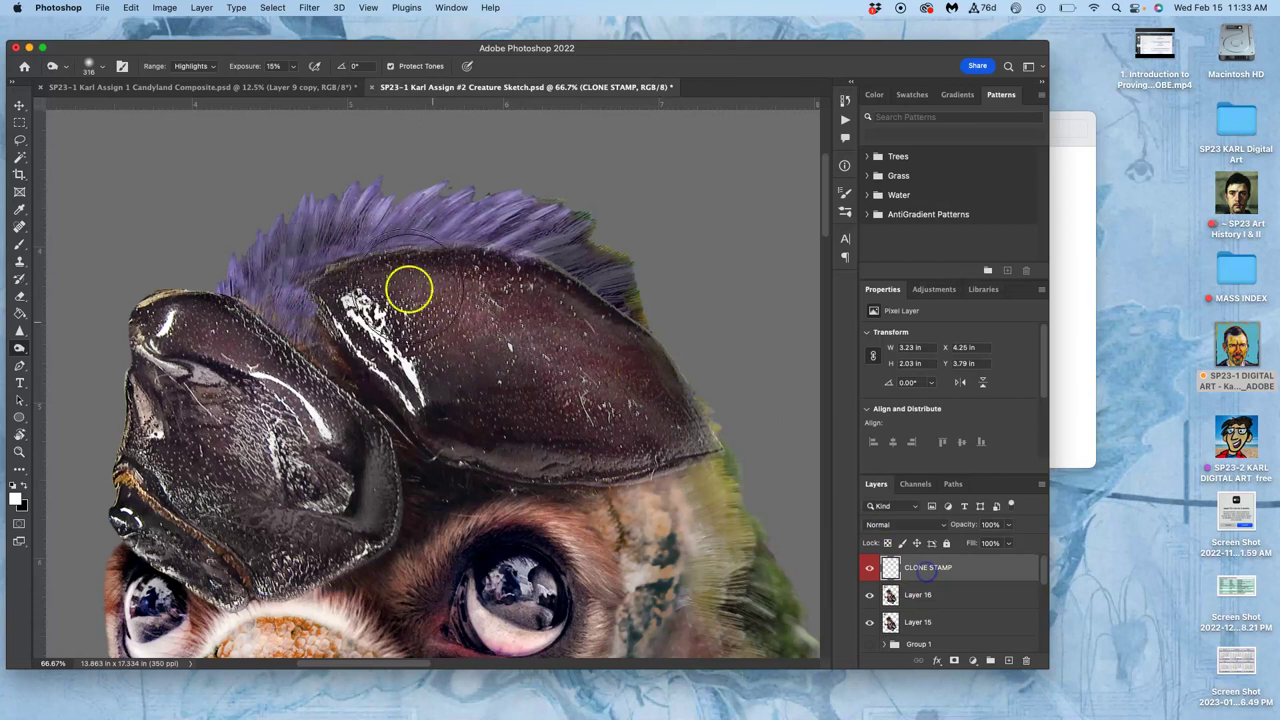
mouse_move(275, 289)
mouse_down()
mouse_move(432, 254)
mouse_move(437, 228)
mouse_move(517, 248)
mouse_move(386, 234)
mouse_move(337, 264)
mouse_move(343, 341)
mouse_up()
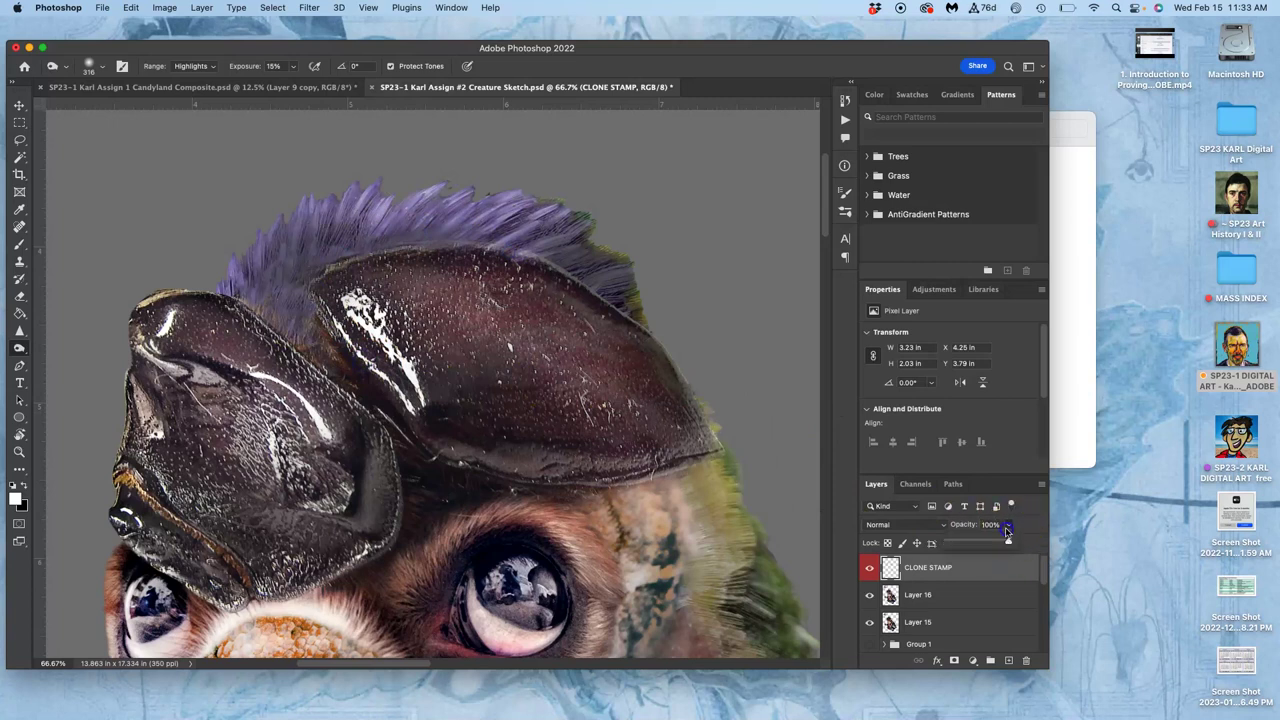
drag(1008, 543, 932, 543)
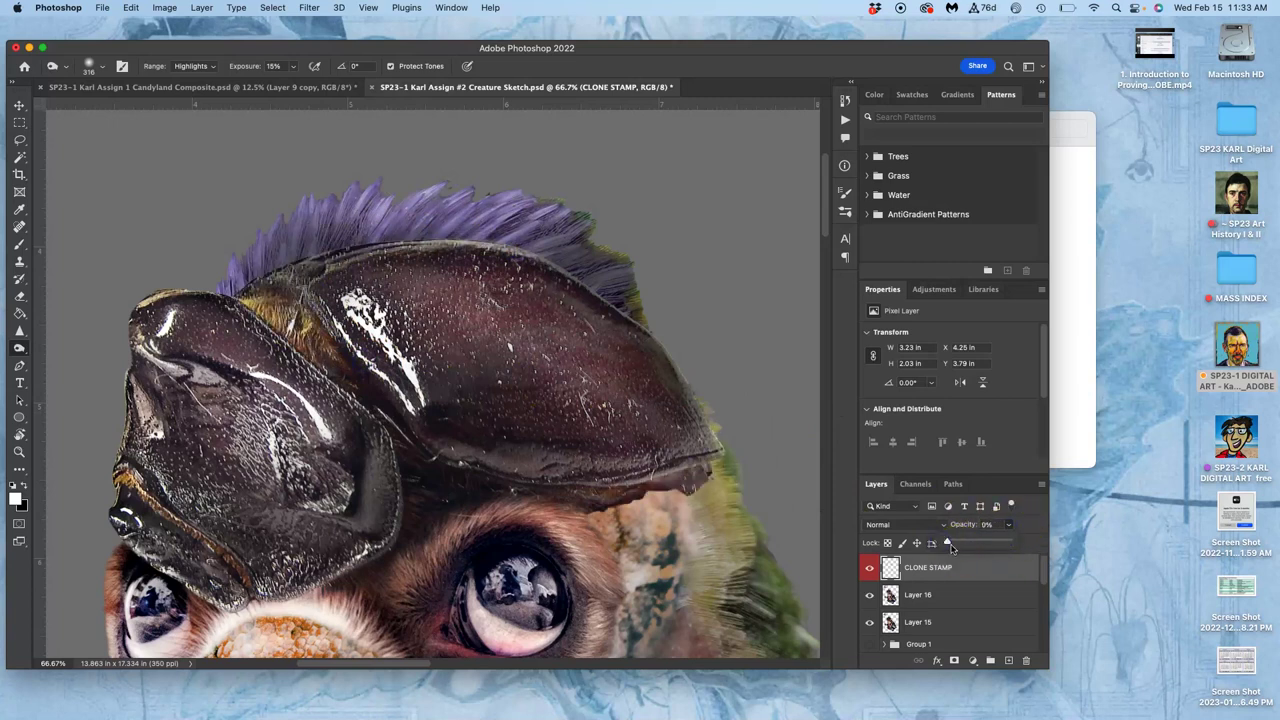
click(871, 567)
click(871, 567)
click(871, 567)
click(870, 567)
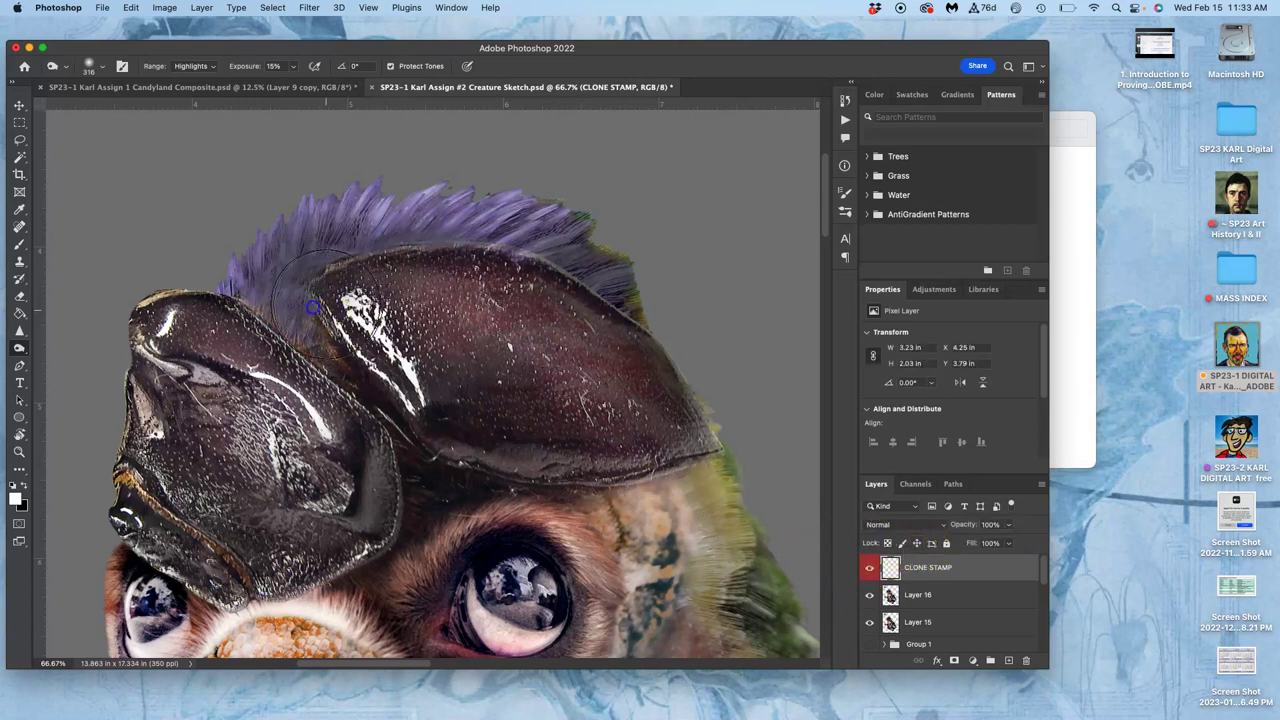
Soften the cloned seam along the crest's base and the large shell's upper edge with the Eraser at 29% opacity and 68 px.
click(18, 296)
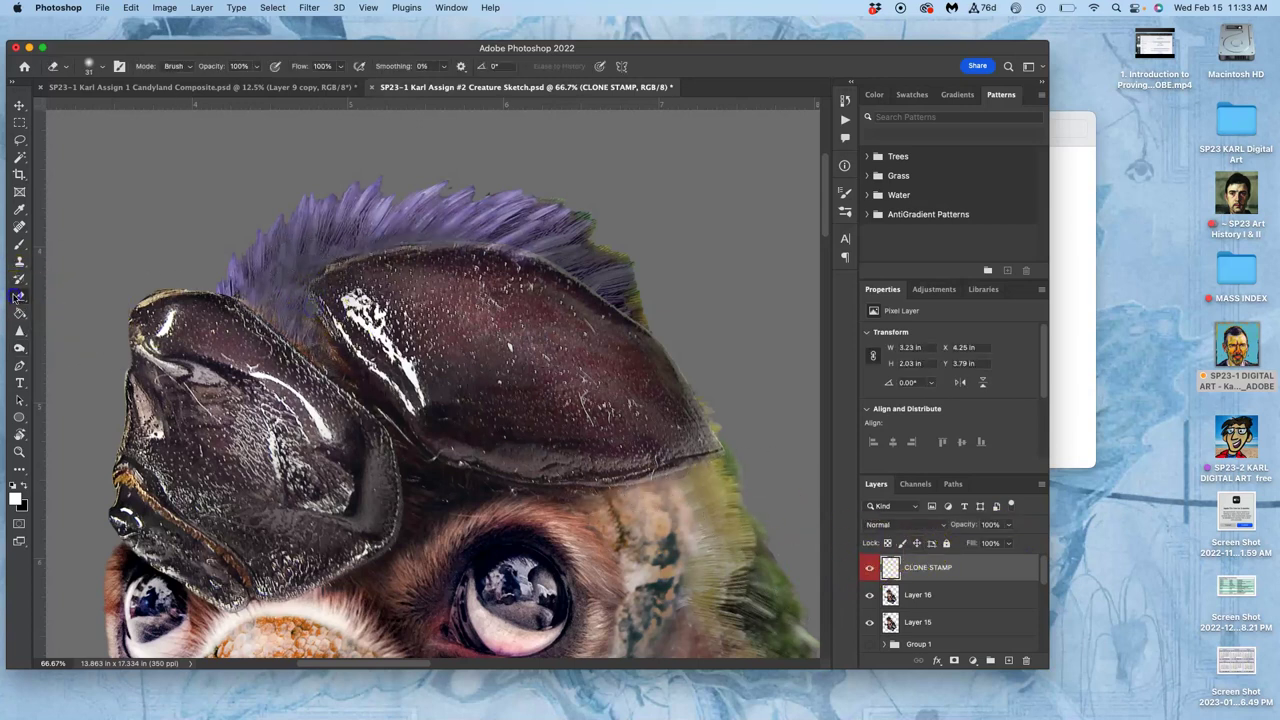
click(100, 65)
click(257, 66)
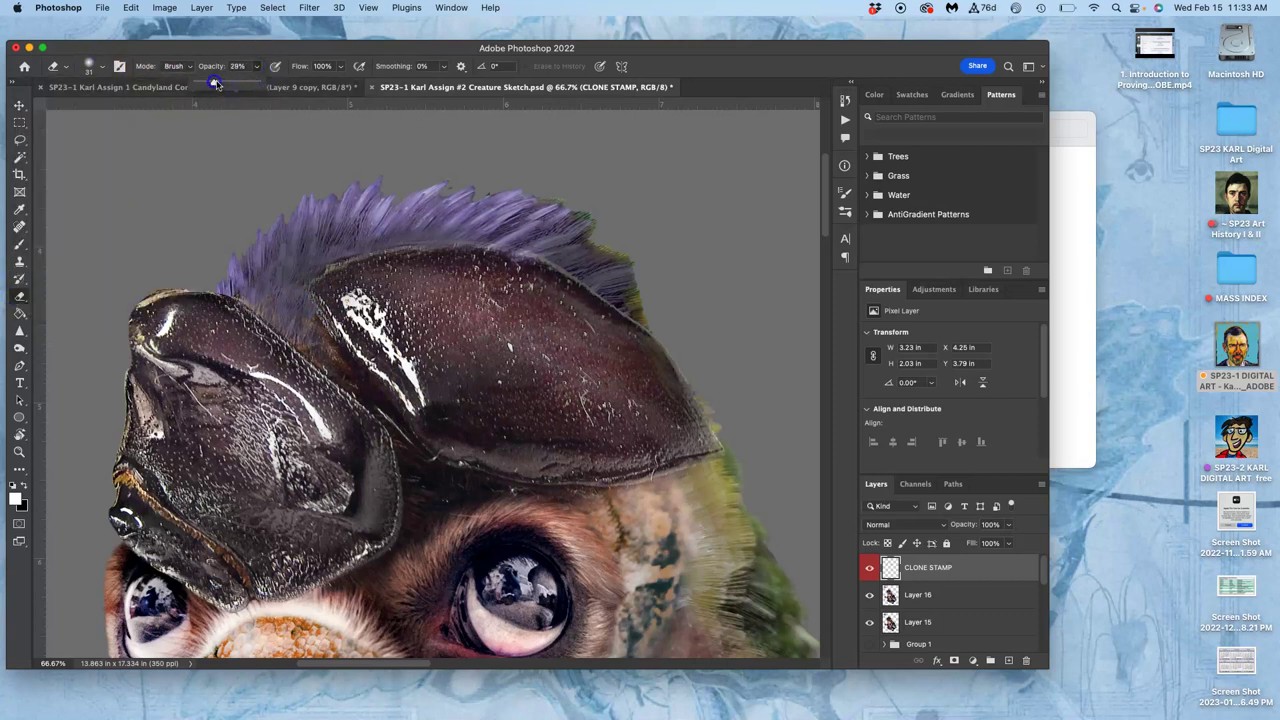
click(92, 64)
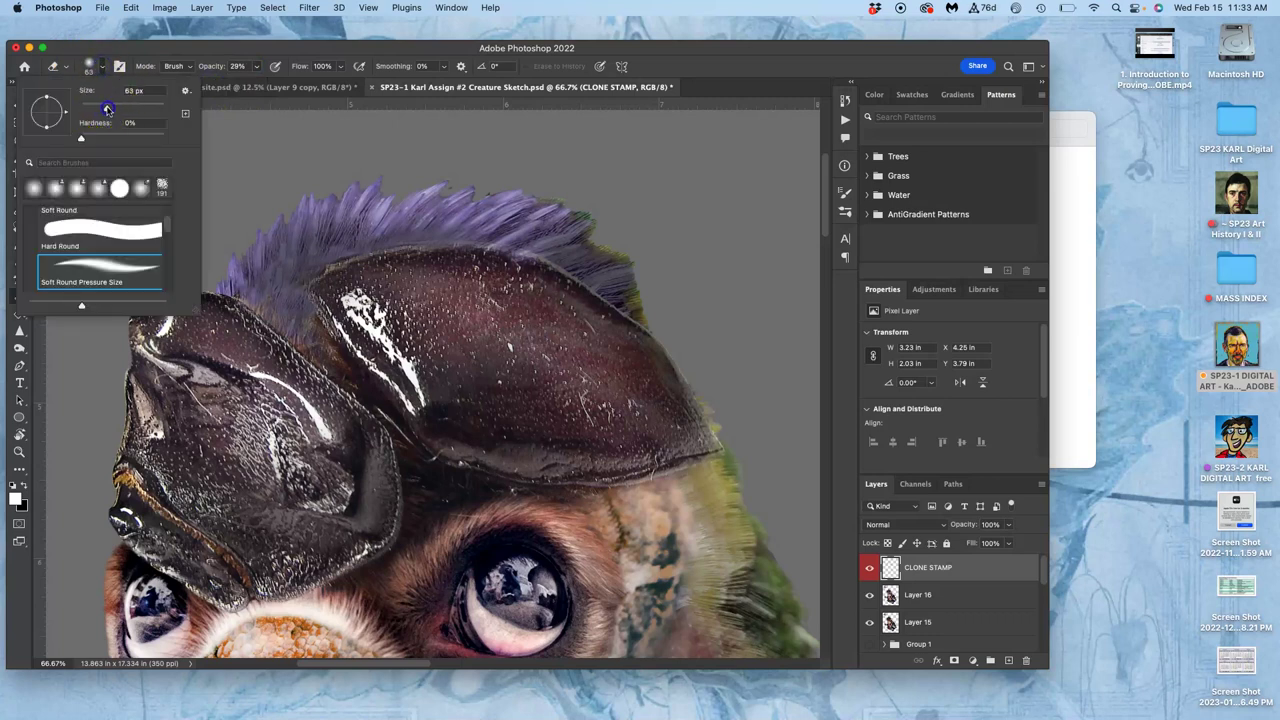
drag(109, 108, 110, 108)
click(308, 300)
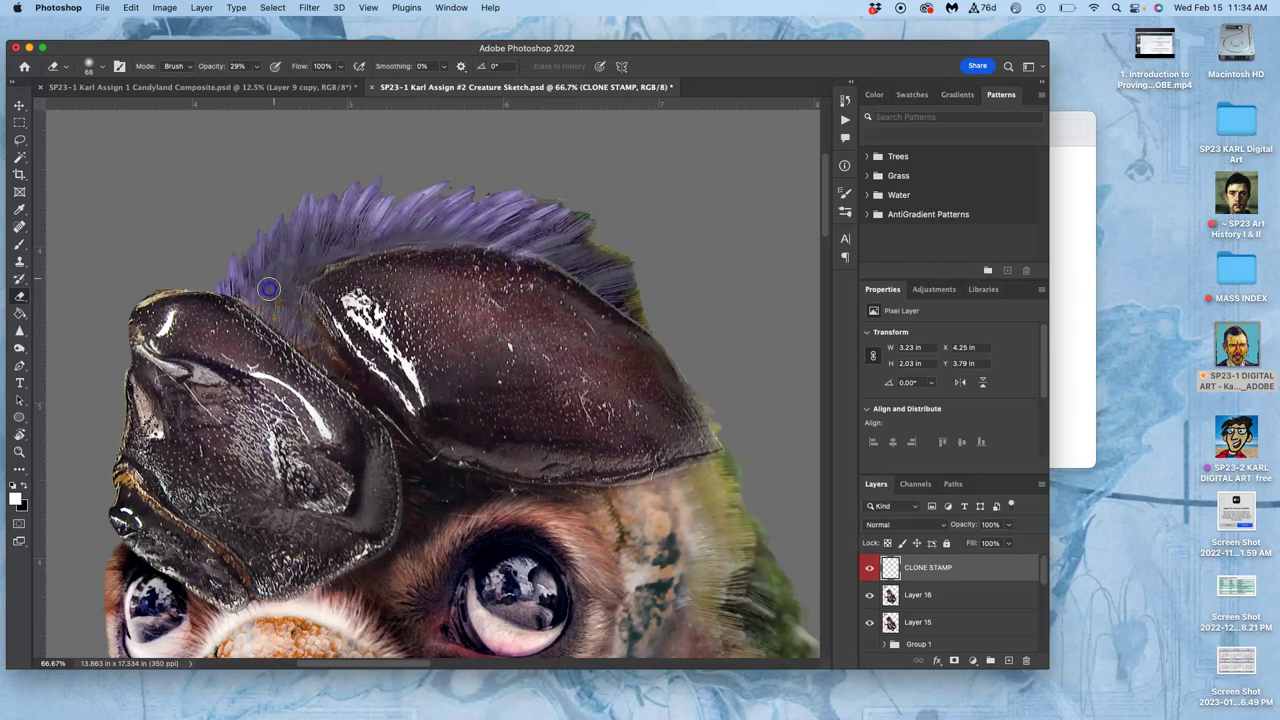
drag(269, 290, 313, 240)
mouse_move(425, 244)
mouse_down()
mouse_move(345, 395)
mouse_move(495, 396)
mouse_move(539, 327)
mouse_move(611, 285)
mouse_move(500, 244)
mouse_move(525, 233)
mouse_move(564, 279)
mouse_move(601, 369)
mouse_move(664, 435)
mouse_move(709, 437)
mouse_up()
Lightly erase Layer 16's outline at the large shell's rear edge and hide Layer 15.
click(911, 594)
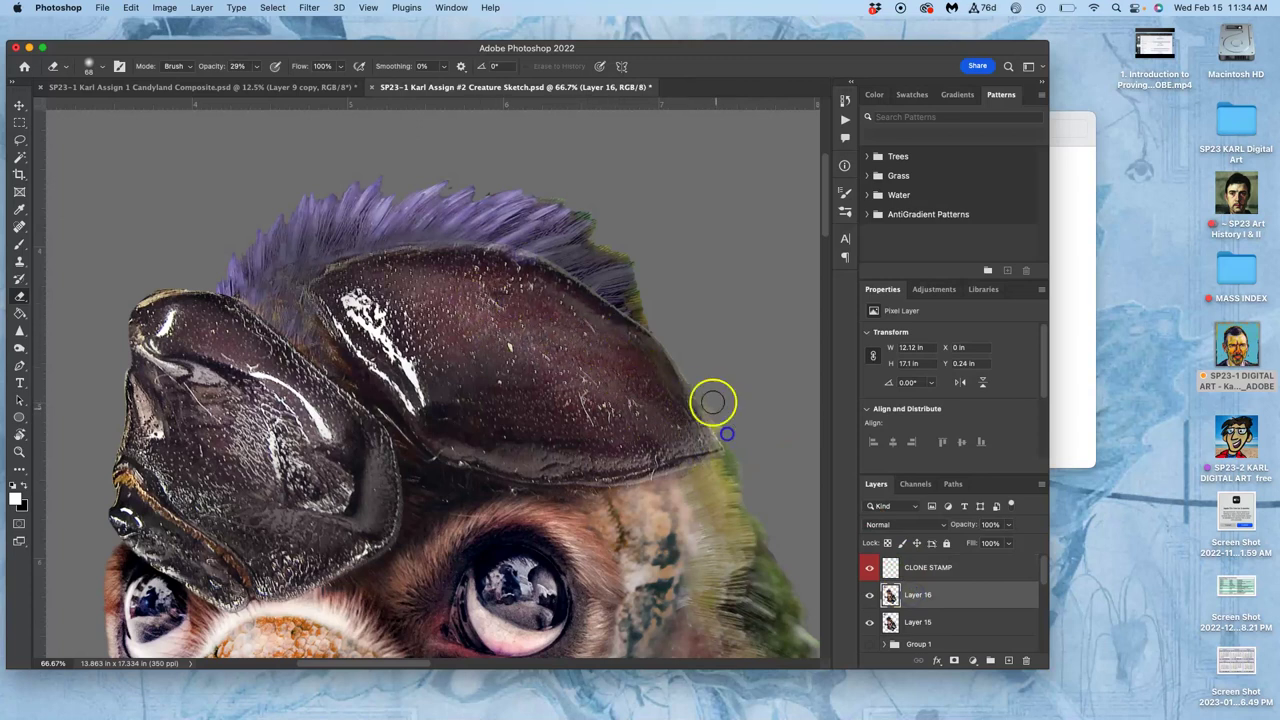
drag(717, 408, 721, 405)
click(870, 624)
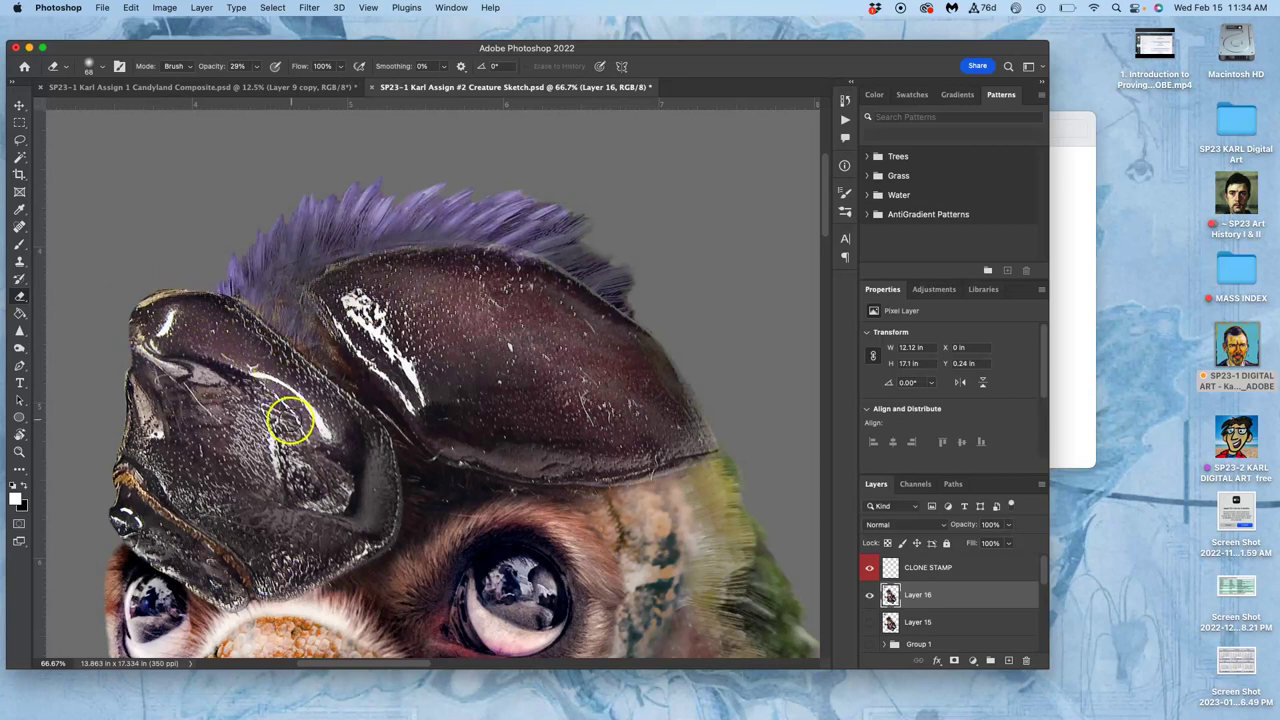
Desaturate the golden fringe around the small front shell's outer edge using the Sponge tool at 17% flow.
scroll(281, 404, left, 5)
scroll(281, 404, down, 2)
click(19, 347)
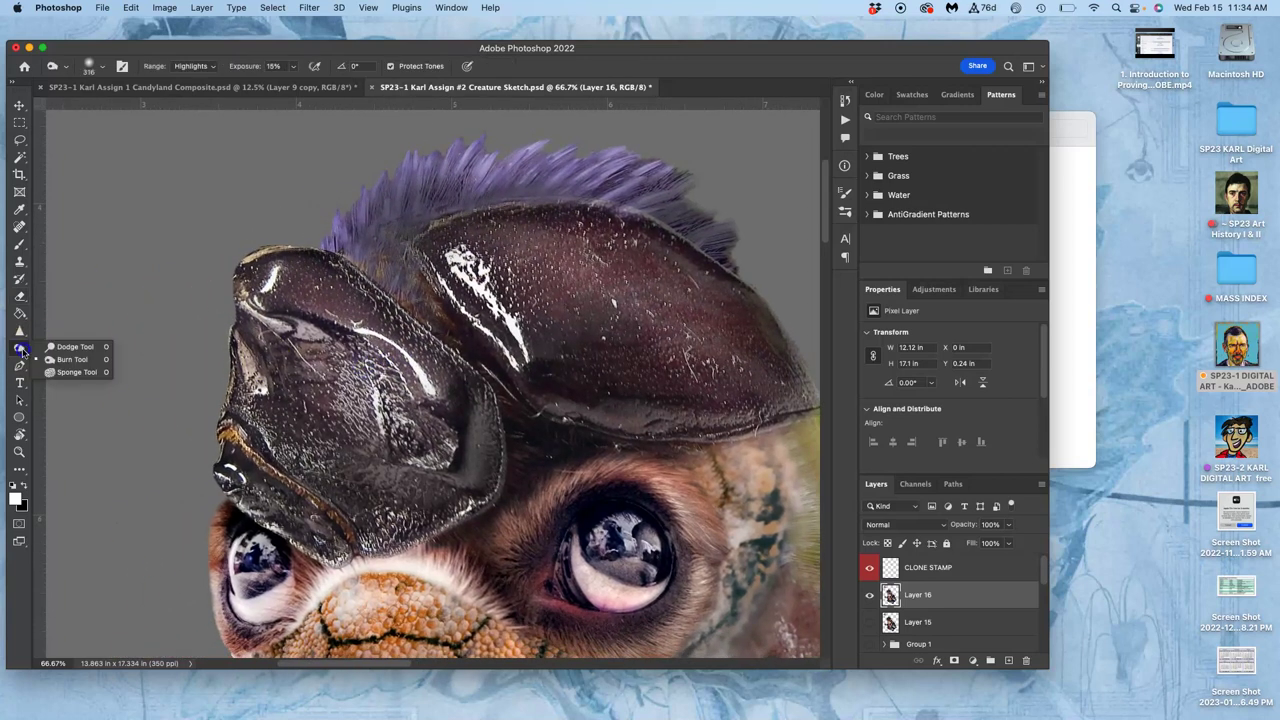
click(59, 374)
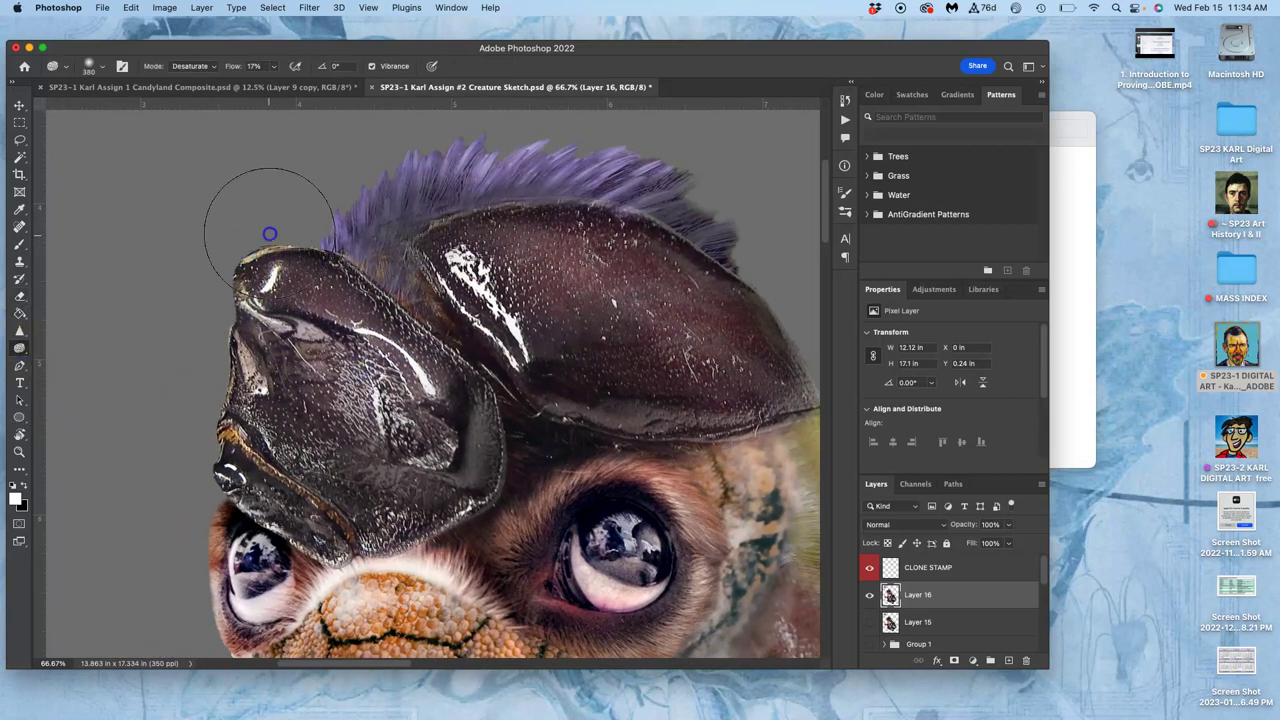
mouse_move(236, 252)
mouse_down()
mouse_move(215, 394)
mouse_move(218, 278)
mouse_move(236, 250)
mouse_move(224, 365)
mouse_move(247, 250)
mouse_move(211, 314)
mouse_up()
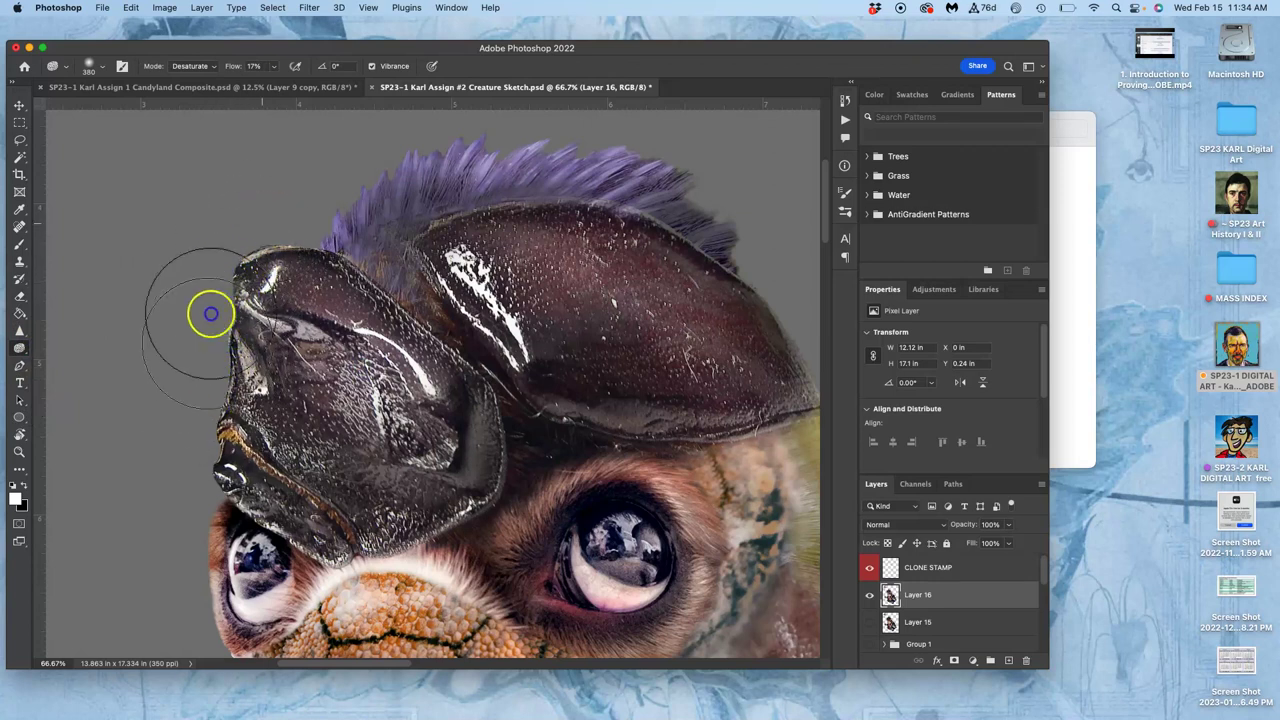
click(189, 68)
click(152, 169)
mouse_move(347, 528)
mouse_down()
mouse_move(306, 460)
mouse_move(229, 423)
mouse_up()
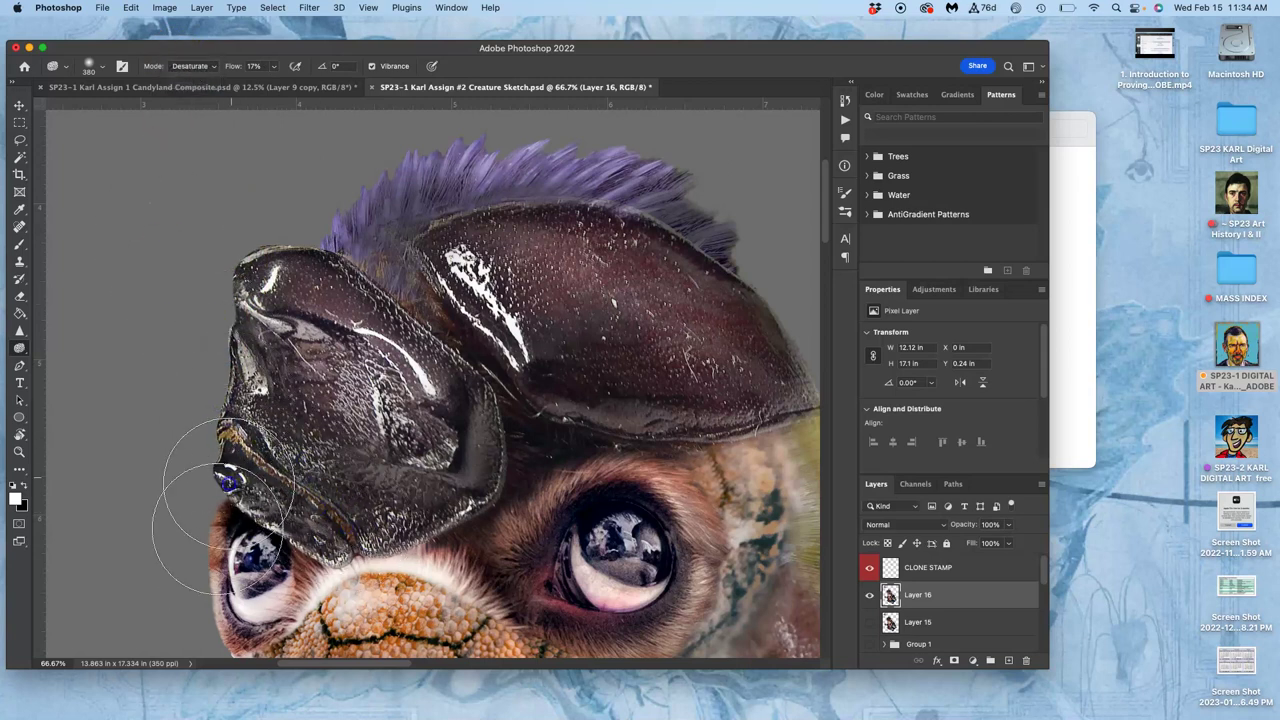
drag(214, 586, 277, 243)
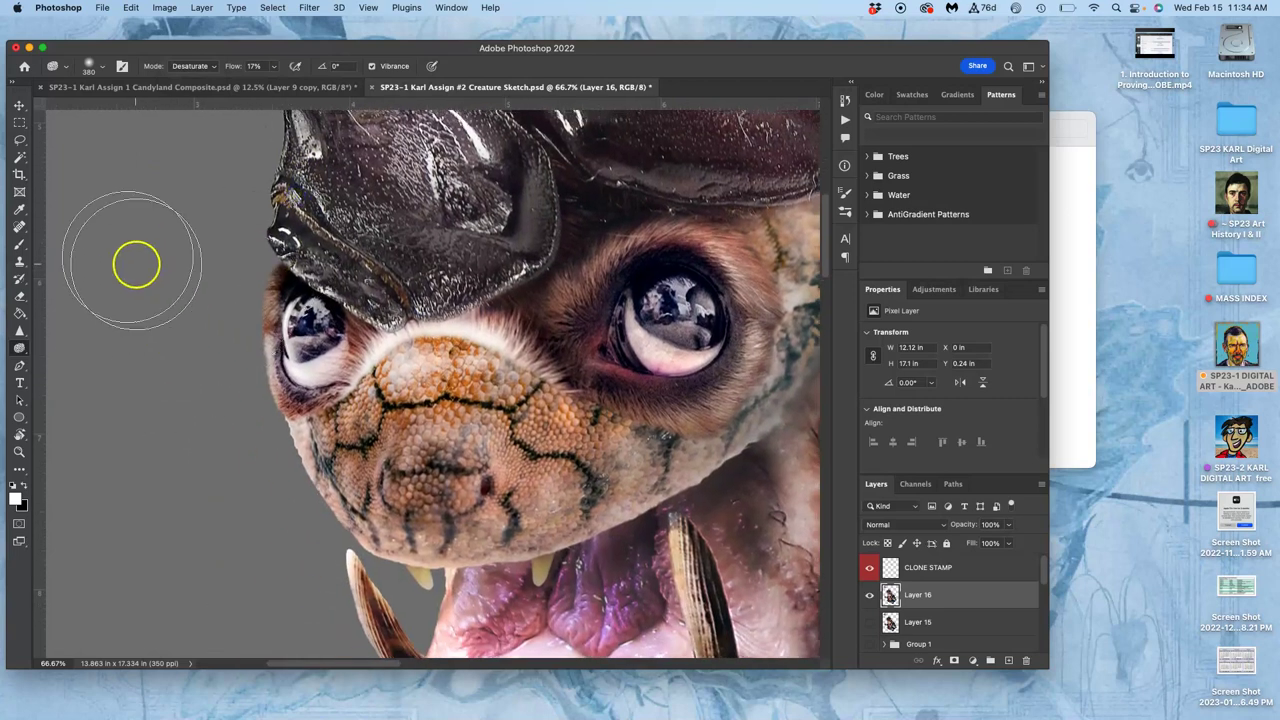
Soften the face's outer outline beside the smaller eye with the 29% opacity Eraser.
click(19, 296)
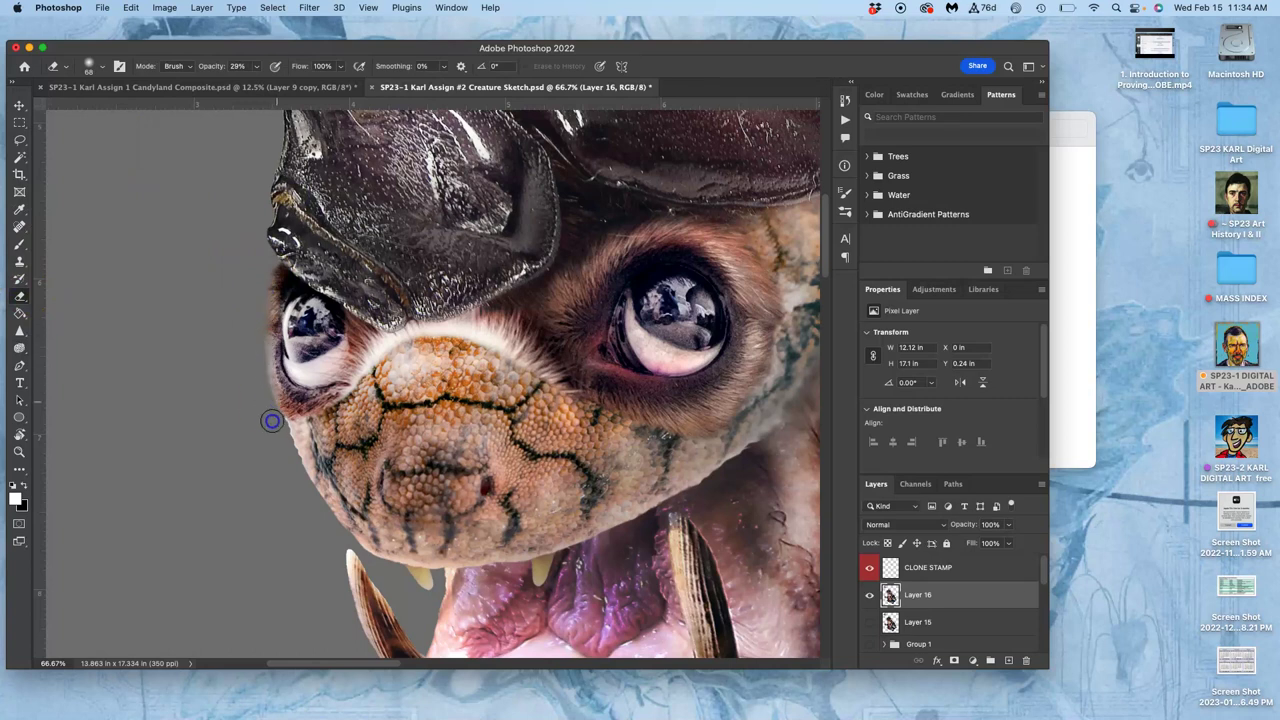
click(404, 350)
Burn the highlights of the white fur above the scaly snout, using an 81 px brush at 15% exposure.
click(19, 352)
click(63, 356)
click(100, 66)
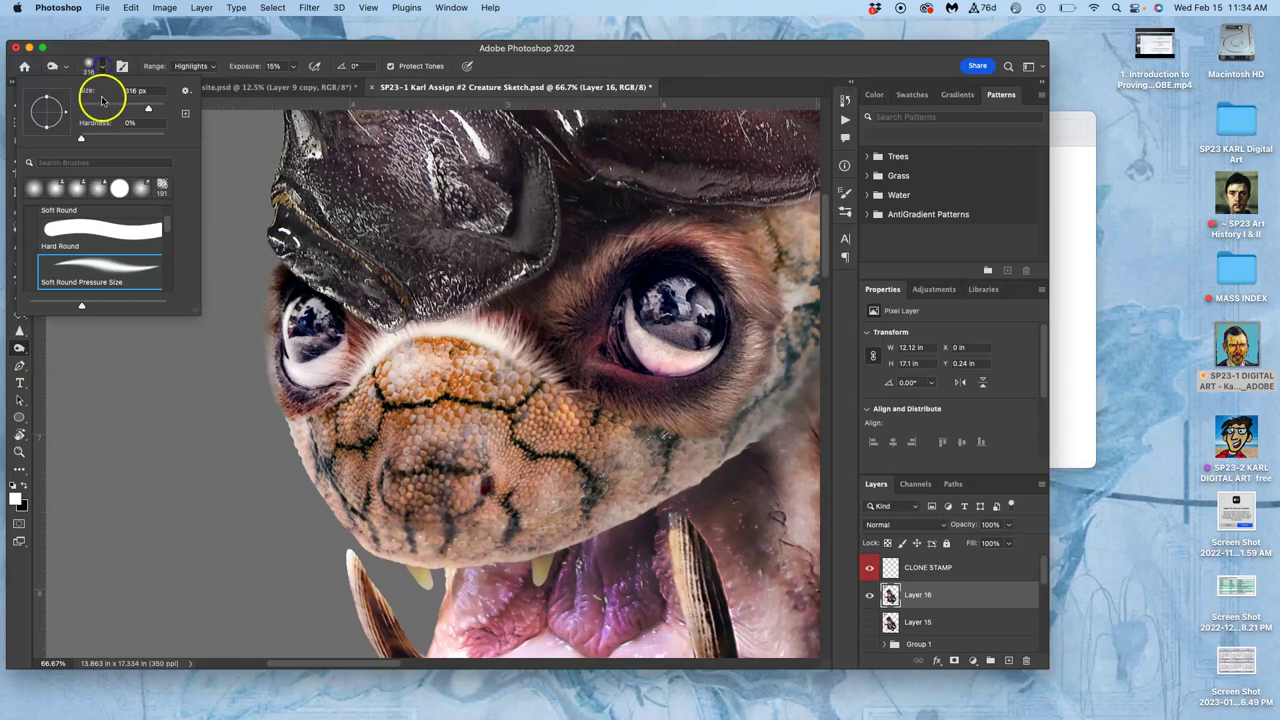
drag(103, 103, 115, 104)
click(372, 352)
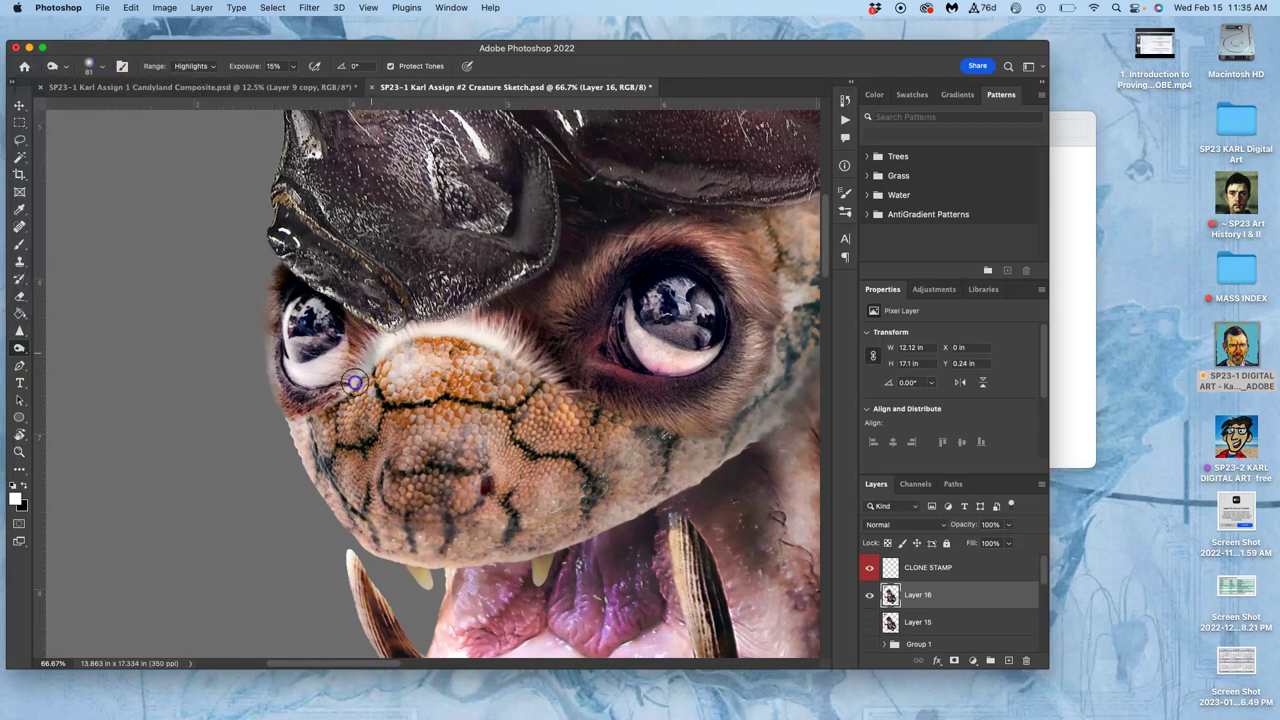
mouse_move(426, 325)
mouse_down()
mouse_move(467, 331)
mouse_move(463, 348)
mouse_move(499, 325)
mouse_move(502, 353)
mouse_move(547, 383)
mouse_up()
mouse_move(423, 325)
mouse_down()
mouse_move(459, 323)
mouse_move(383, 340)
mouse_move(439, 326)
mouse_move(370, 319)
mouse_move(461, 318)
mouse_move(494, 302)
mouse_move(427, 336)
mouse_up()
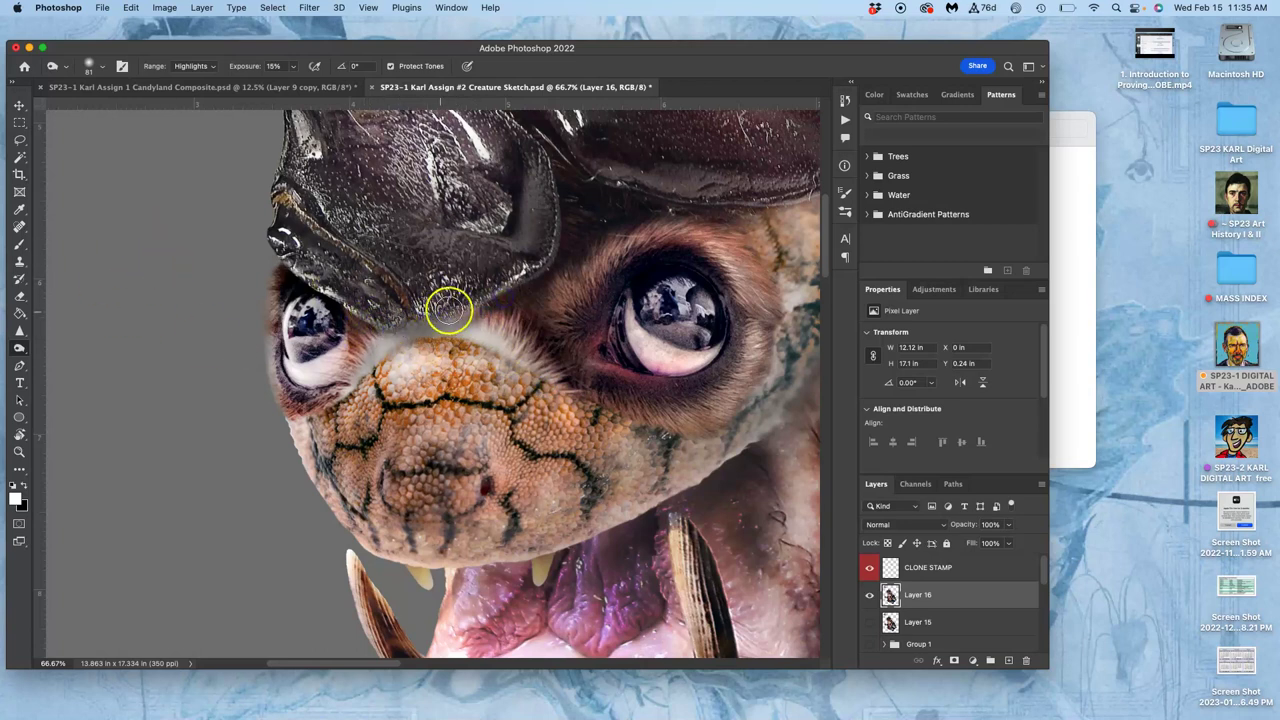
drag(458, 309, 537, 367)
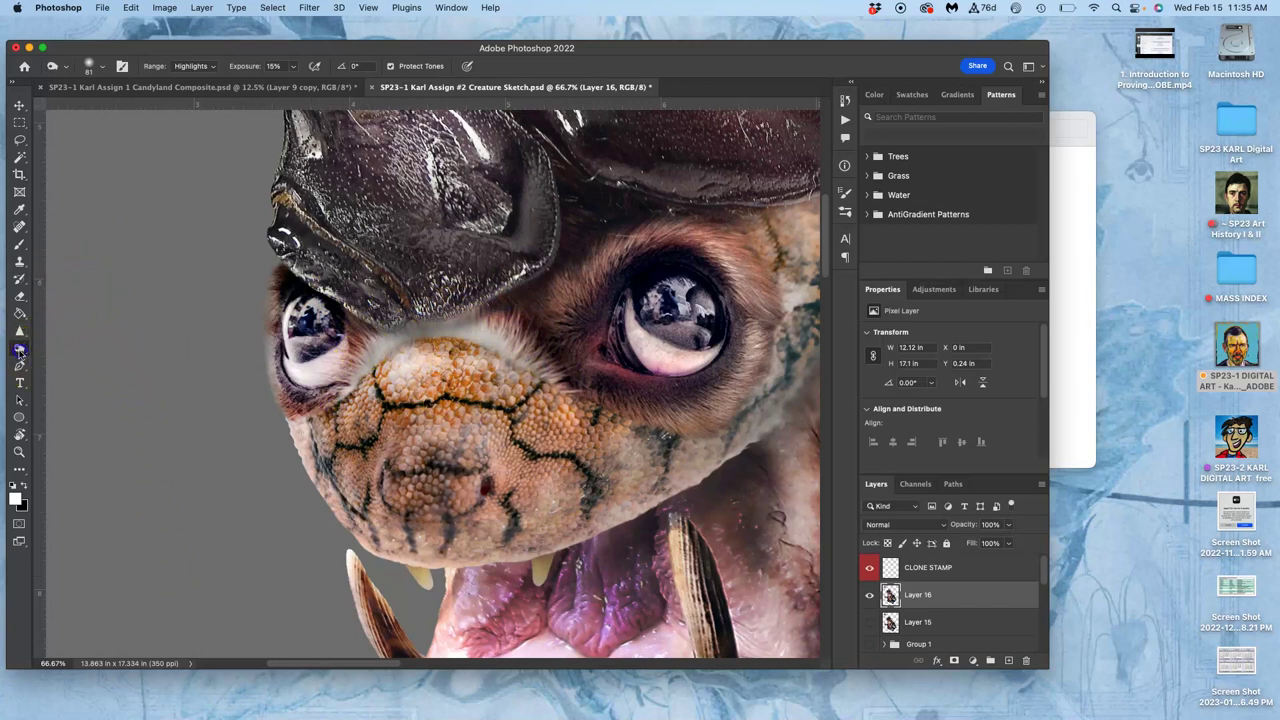
Dodge the highlights on the small shell's lower tip and in both eyes with a 43 px brush at 16% exposure.
click(19, 350)
click(62, 340)
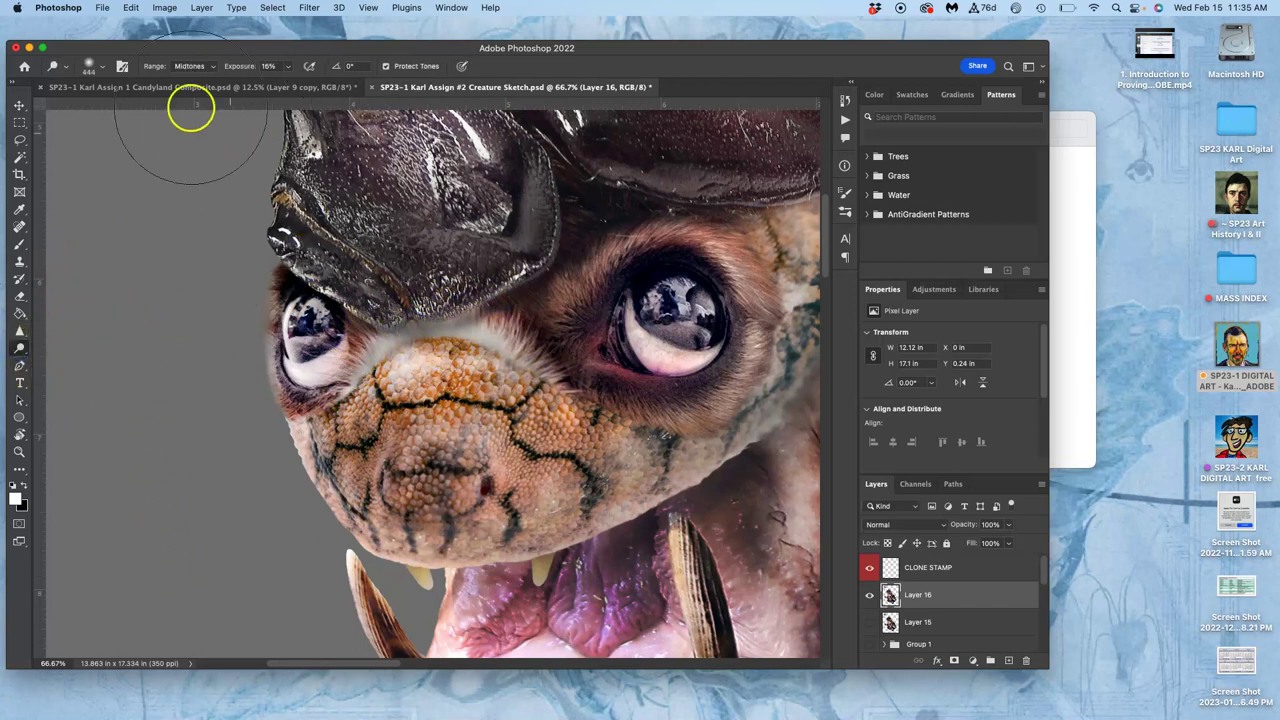
click(101, 67)
drag(104, 102, 97, 102)
click(194, 66)
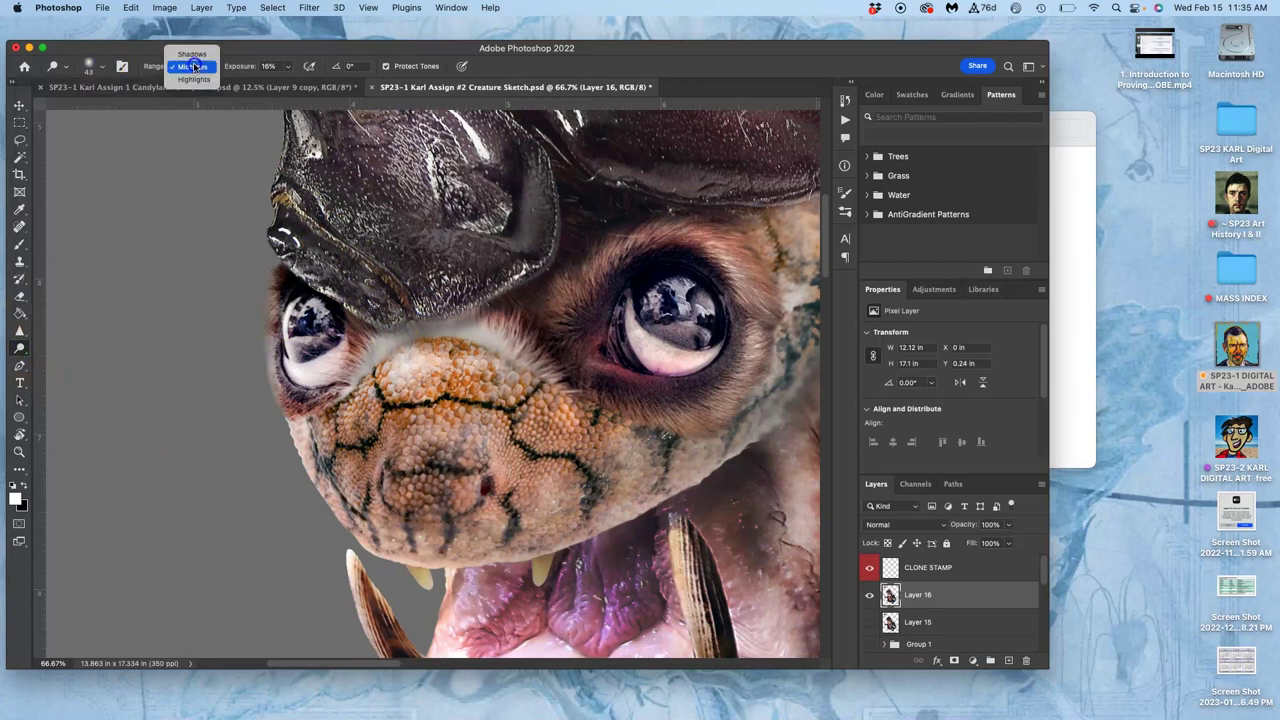
click(193, 79)
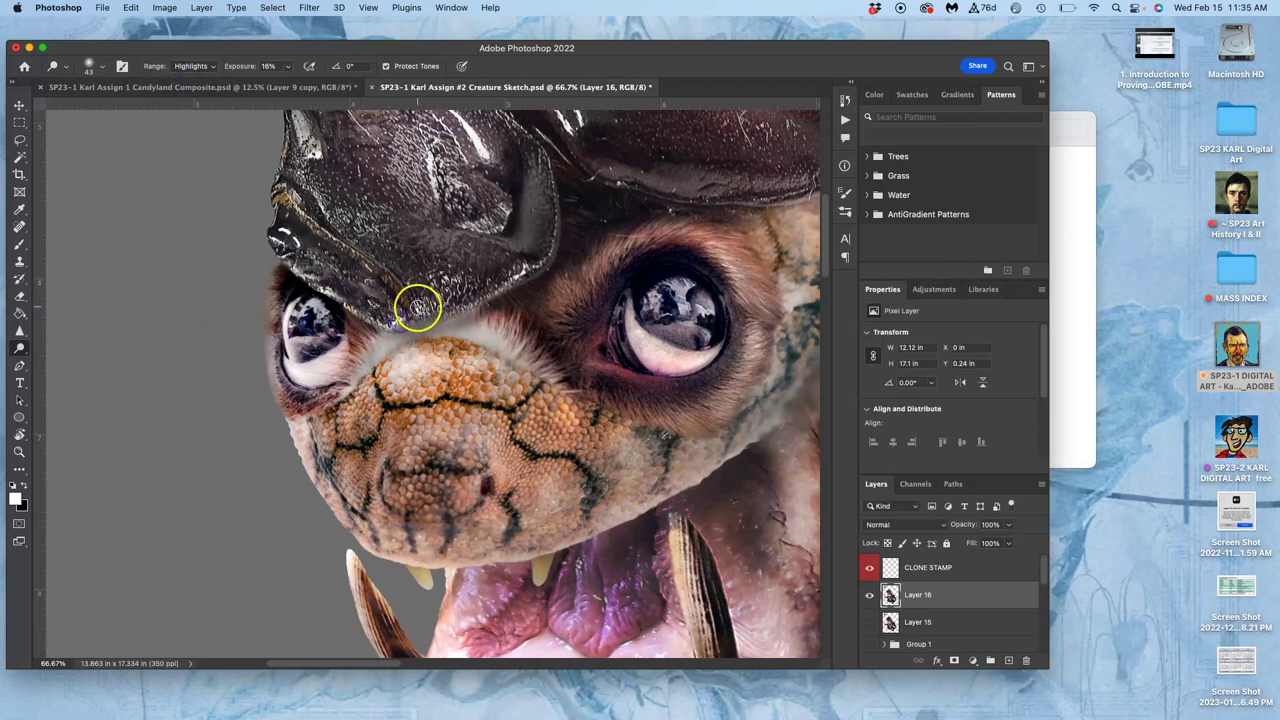
mouse_move(464, 306)
mouse_down()
mouse_move(537, 300)
mouse_move(422, 307)
mouse_move(498, 271)
mouse_move(489, 252)
mouse_move(431, 304)
mouse_move(387, 302)
mouse_move(438, 280)
mouse_move(306, 343)
mouse_move(304, 369)
mouse_move(320, 337)
mouse_up()
mouse_move(703, 319)
mouse_down()
mouse_move(643, 321)
mouse_move(655, 343)
mouse_move(725, 351)
mouse_move(669, 316)
mouse_move(551, 404)
mouse_move(678, 305)
mouse_up()
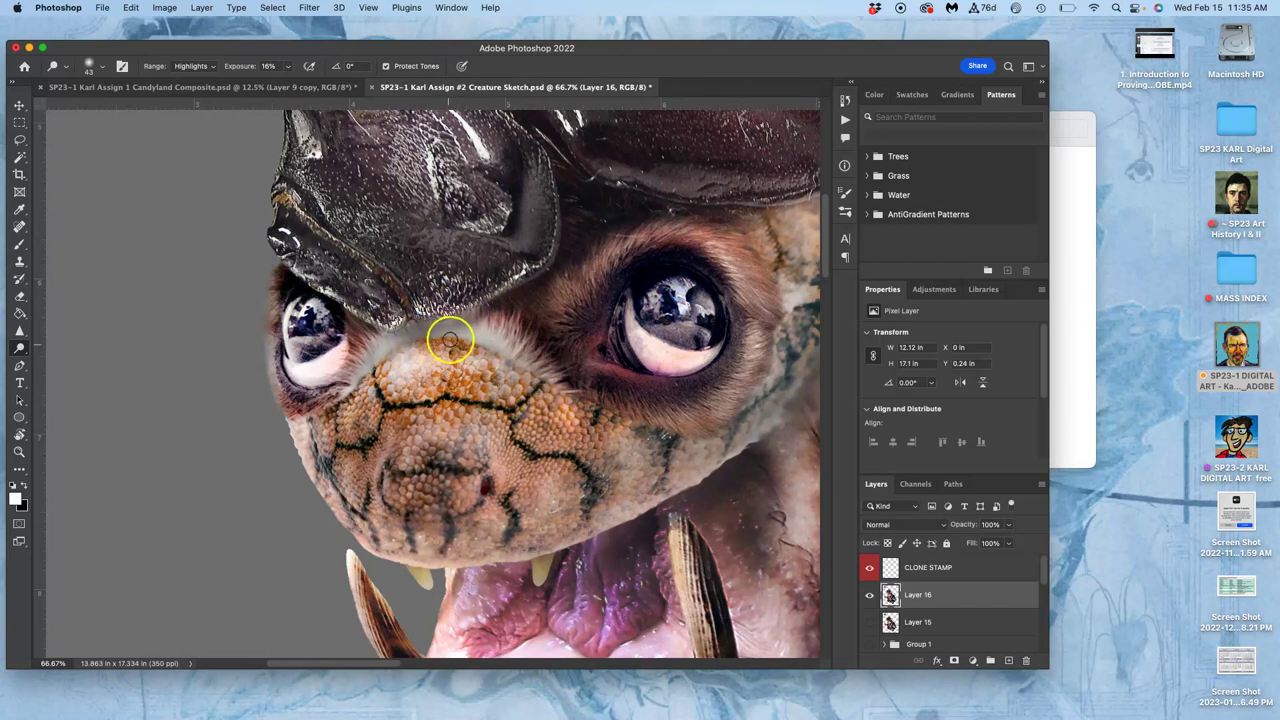
Lower the Dodge exposure to 1%, set its range to Midtones, and touch up the fur along the snout's upper edge.
click(287, 66)
click(369, 350)
click(480, 331)
click(192, 66)
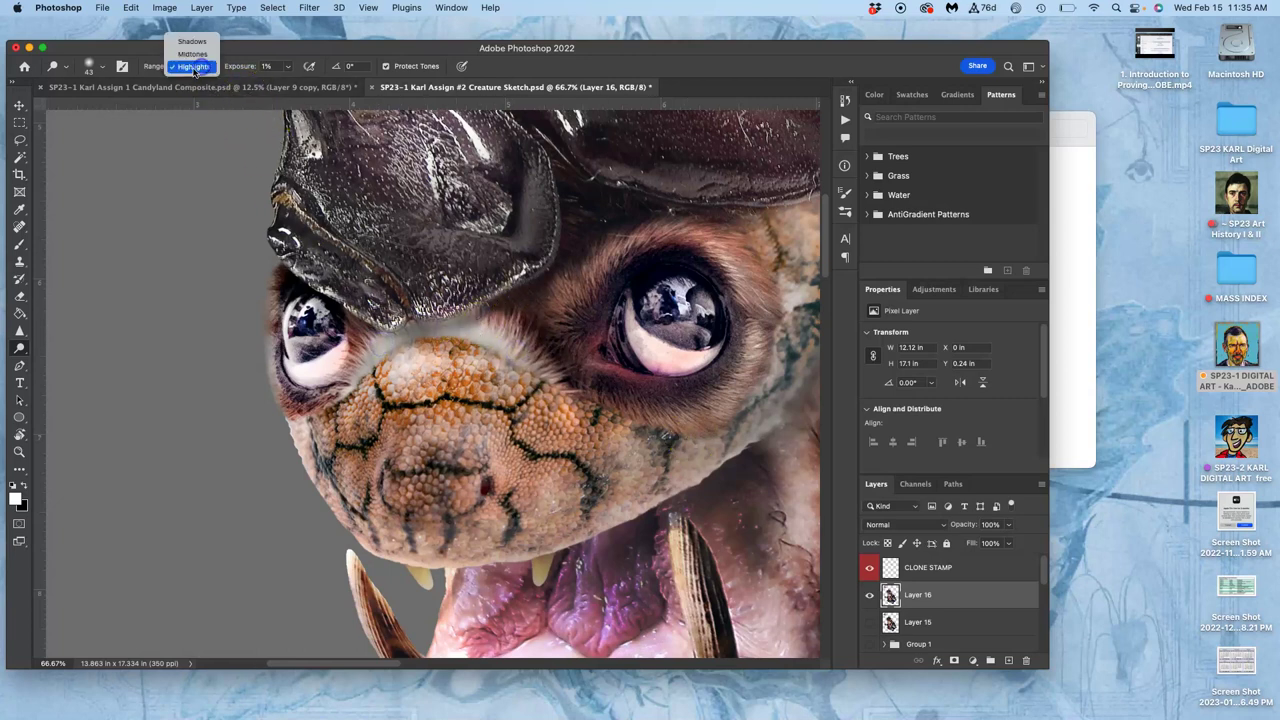
click(192, 48)
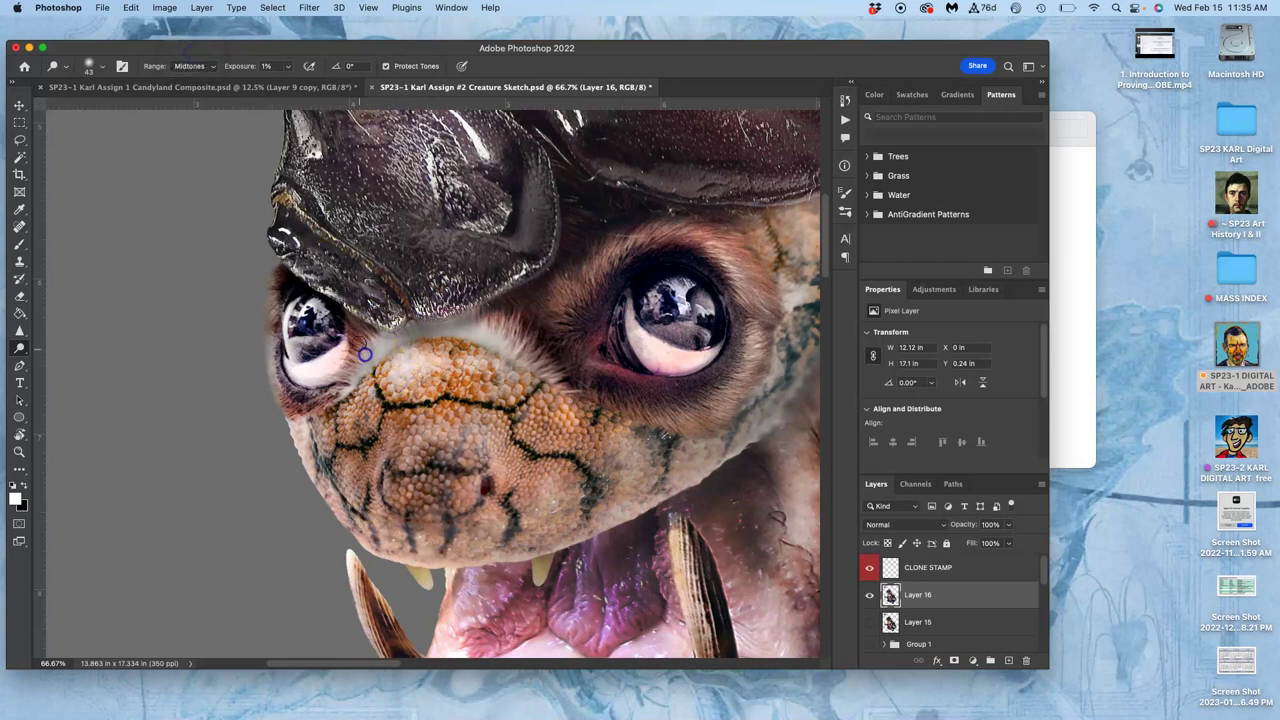
click(440, 338)
Examine the whole creature at 12.5% zoom, including its red chest stripe, front arm and lower body.
key(super+minus)
key(super+minus)
key(super+minus)
key(super+minus)
key(super+minus)
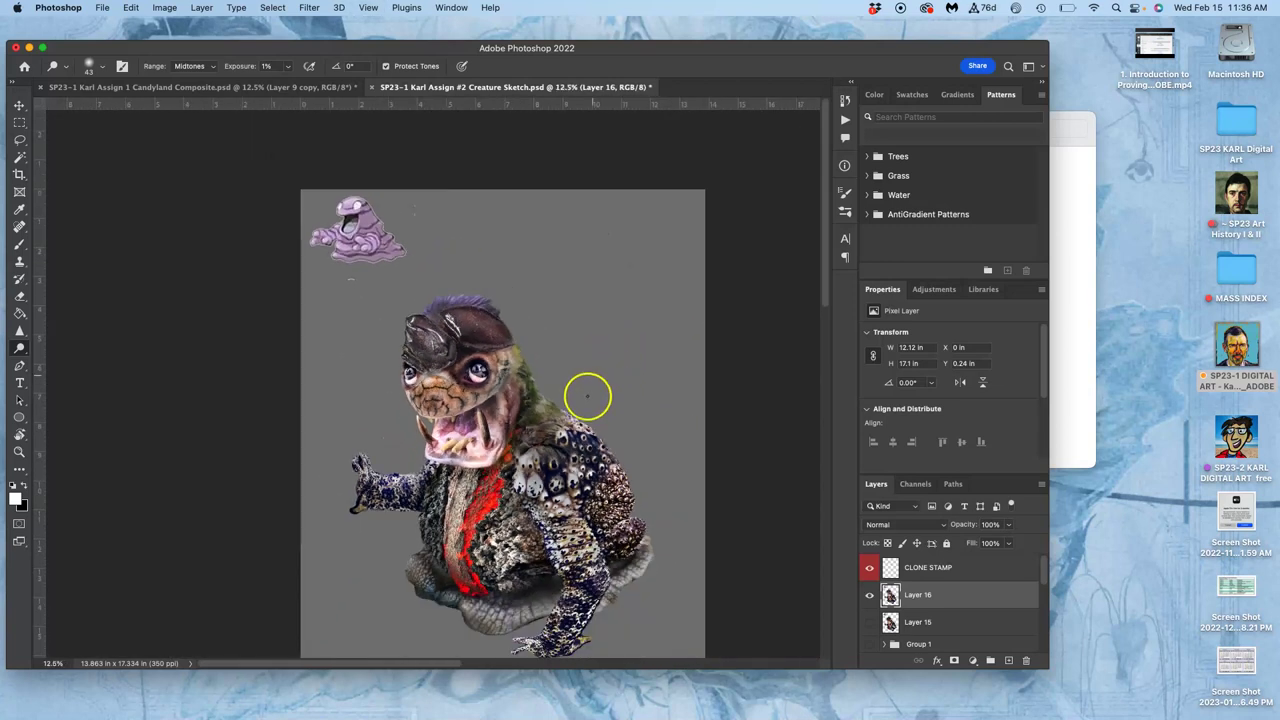
drag(585, 410, 586, 329)
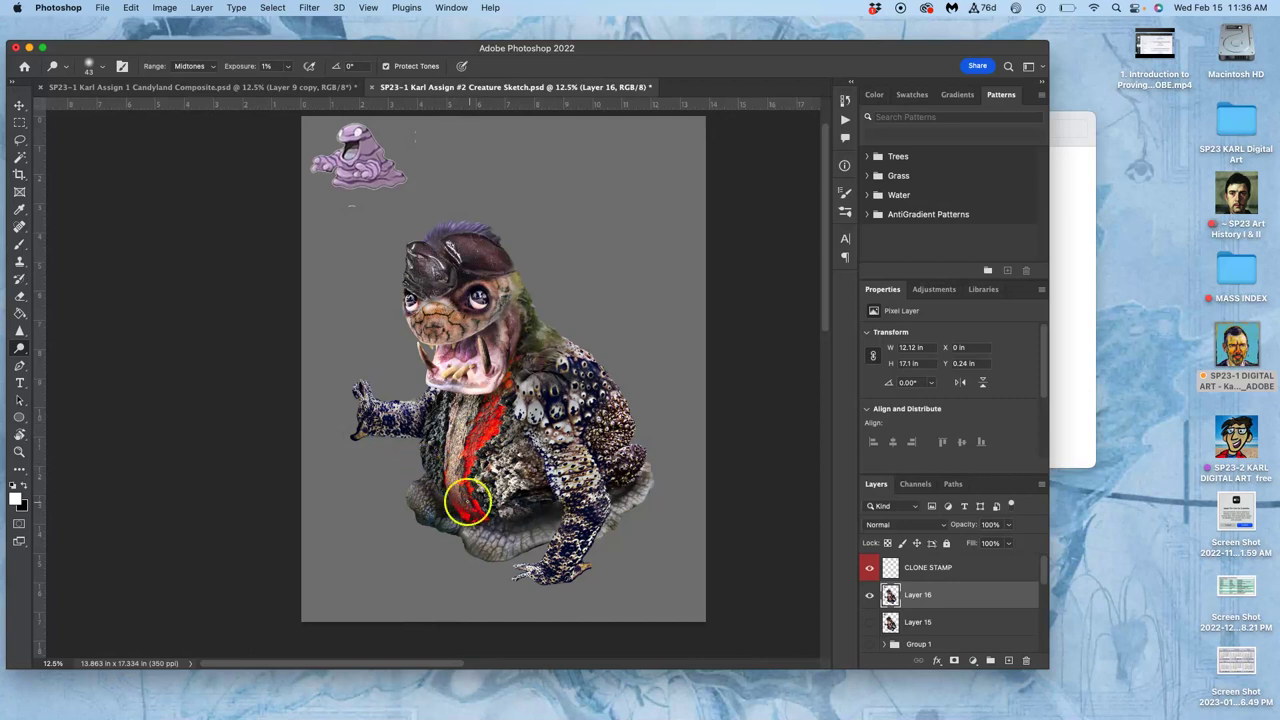
drag(609, 493, 606, 490)
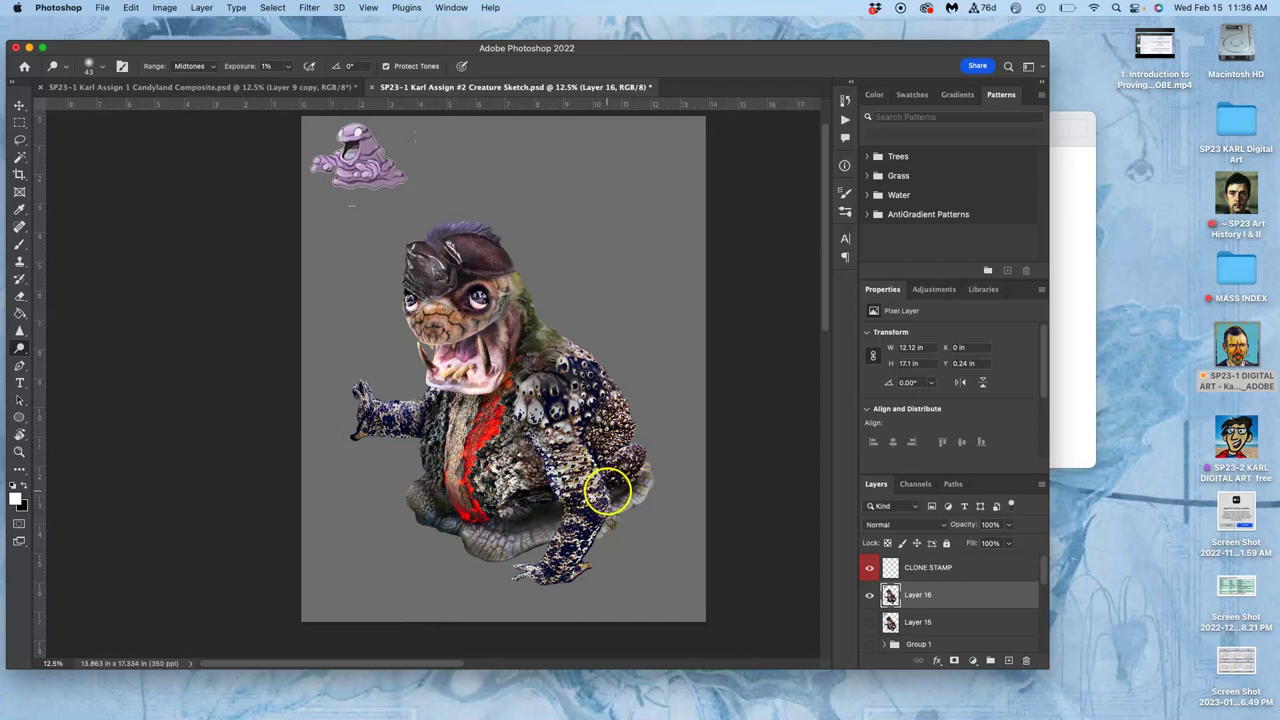
drag(609, 491, 611, 487)
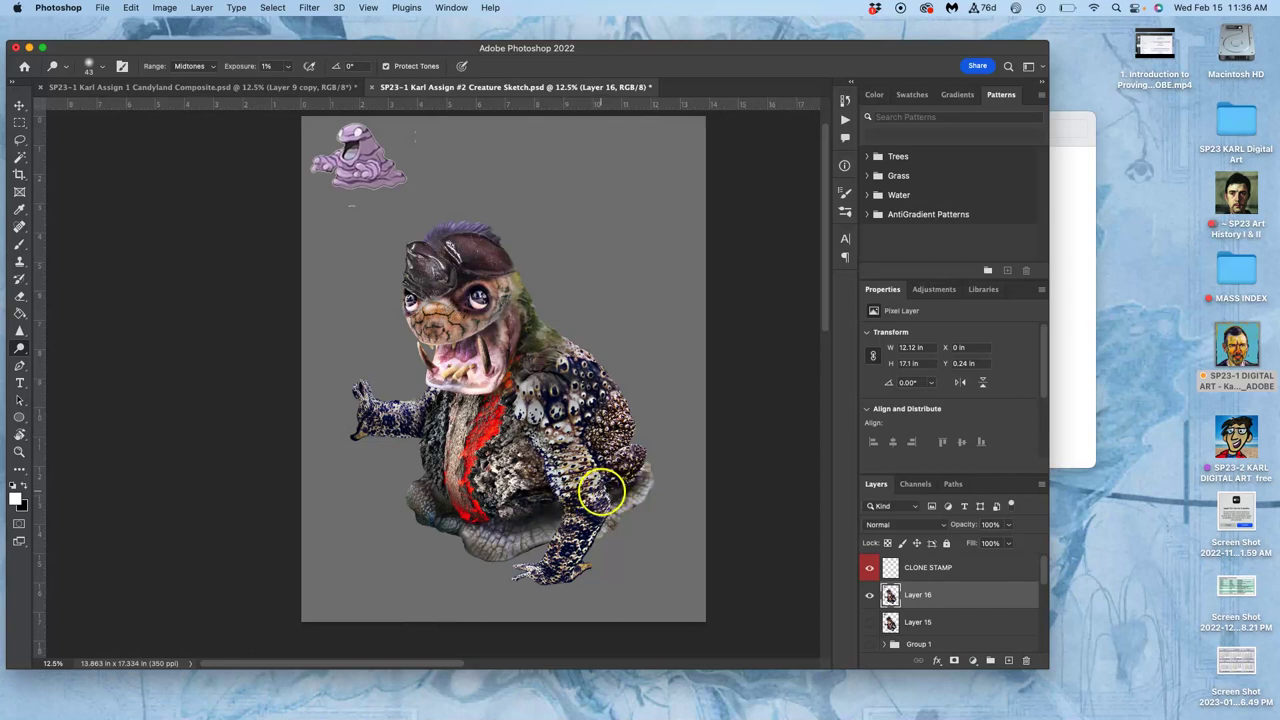